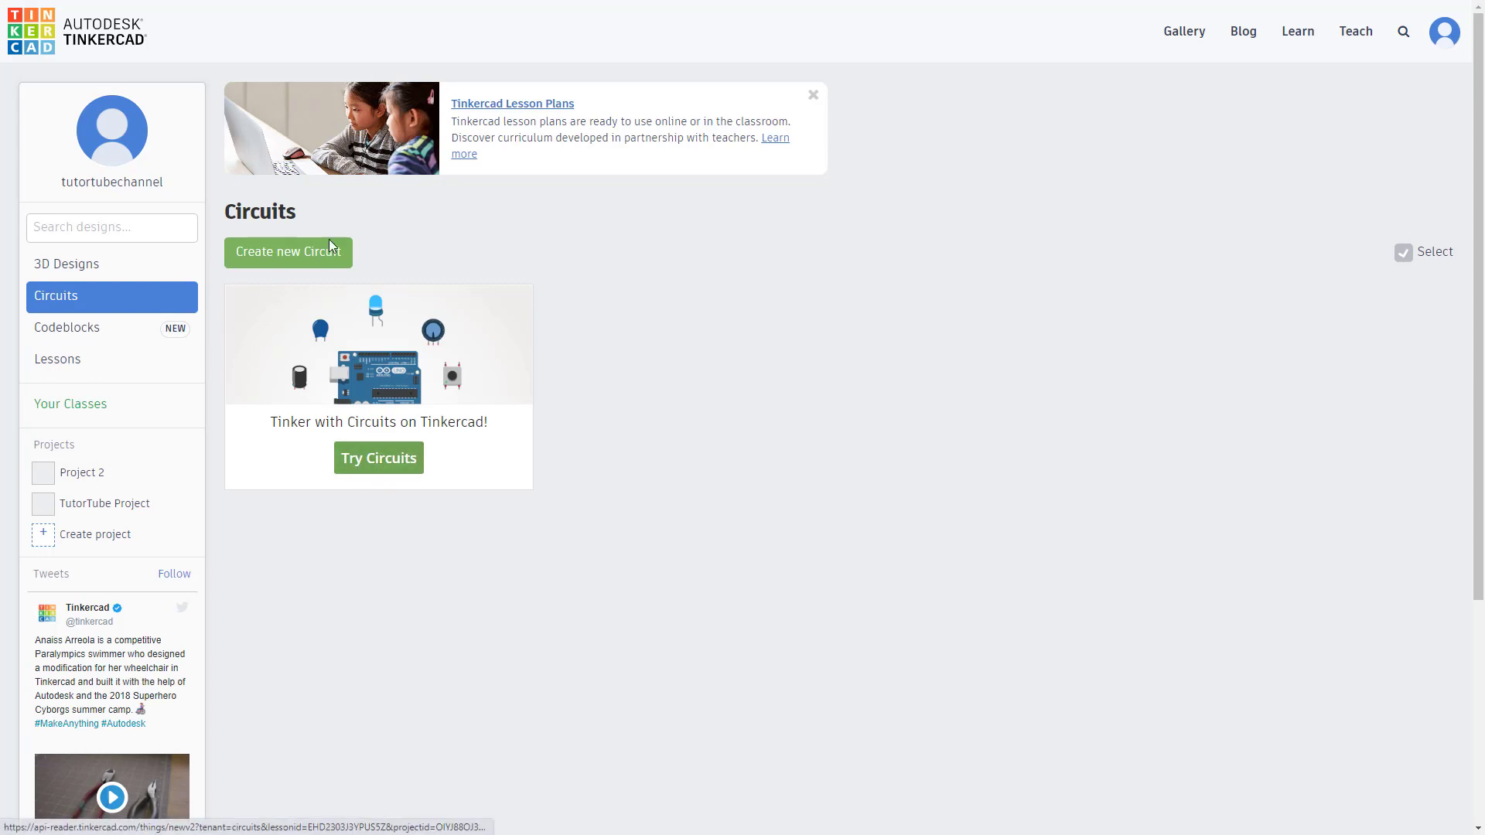
Step: Create a new circuit design
{"action": "left_click", "coordinate": [273, 256]}
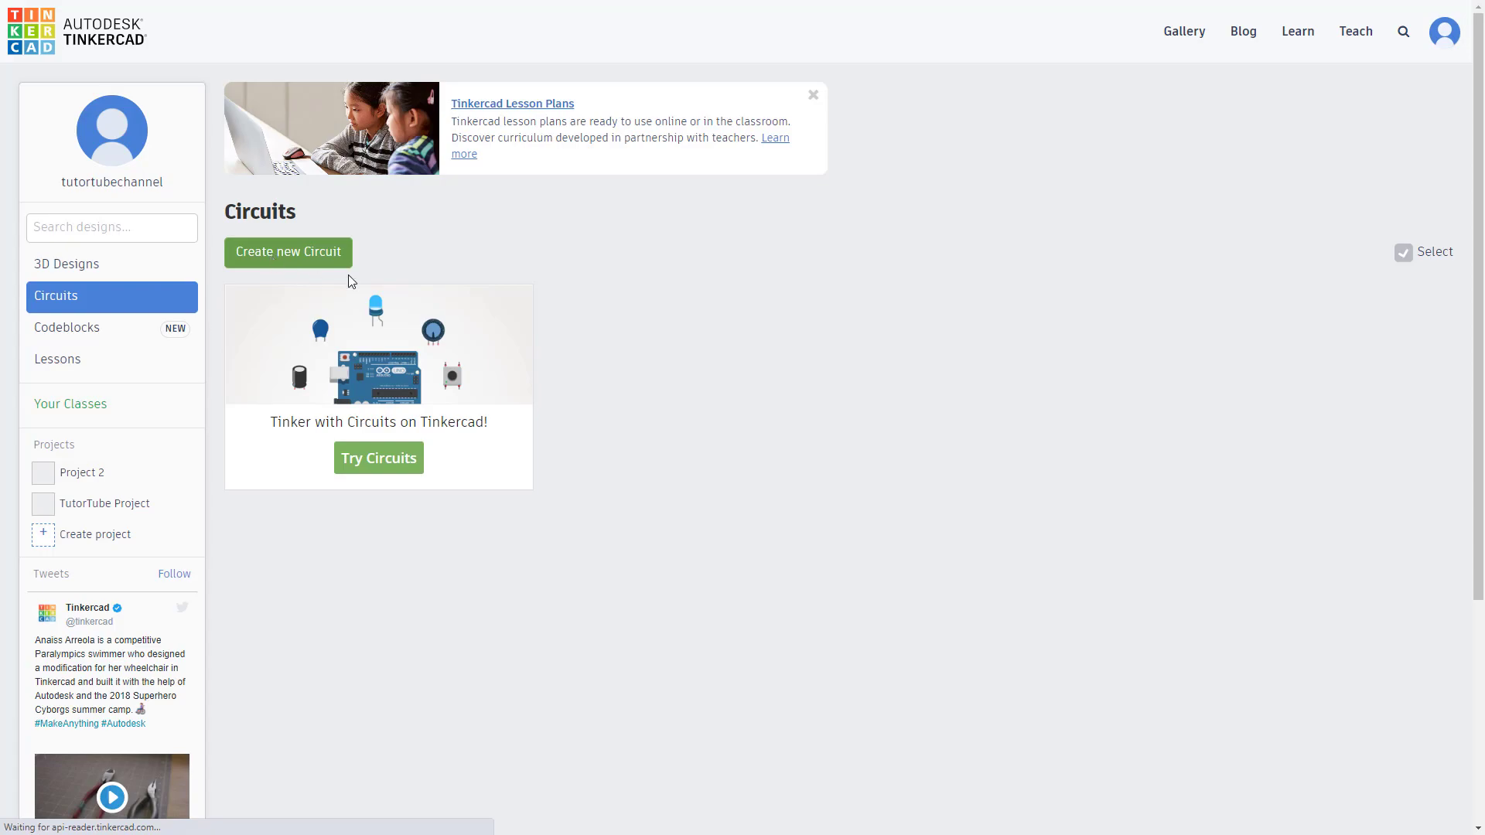
{"action": "left_click", "coordinate": [290, 254]}
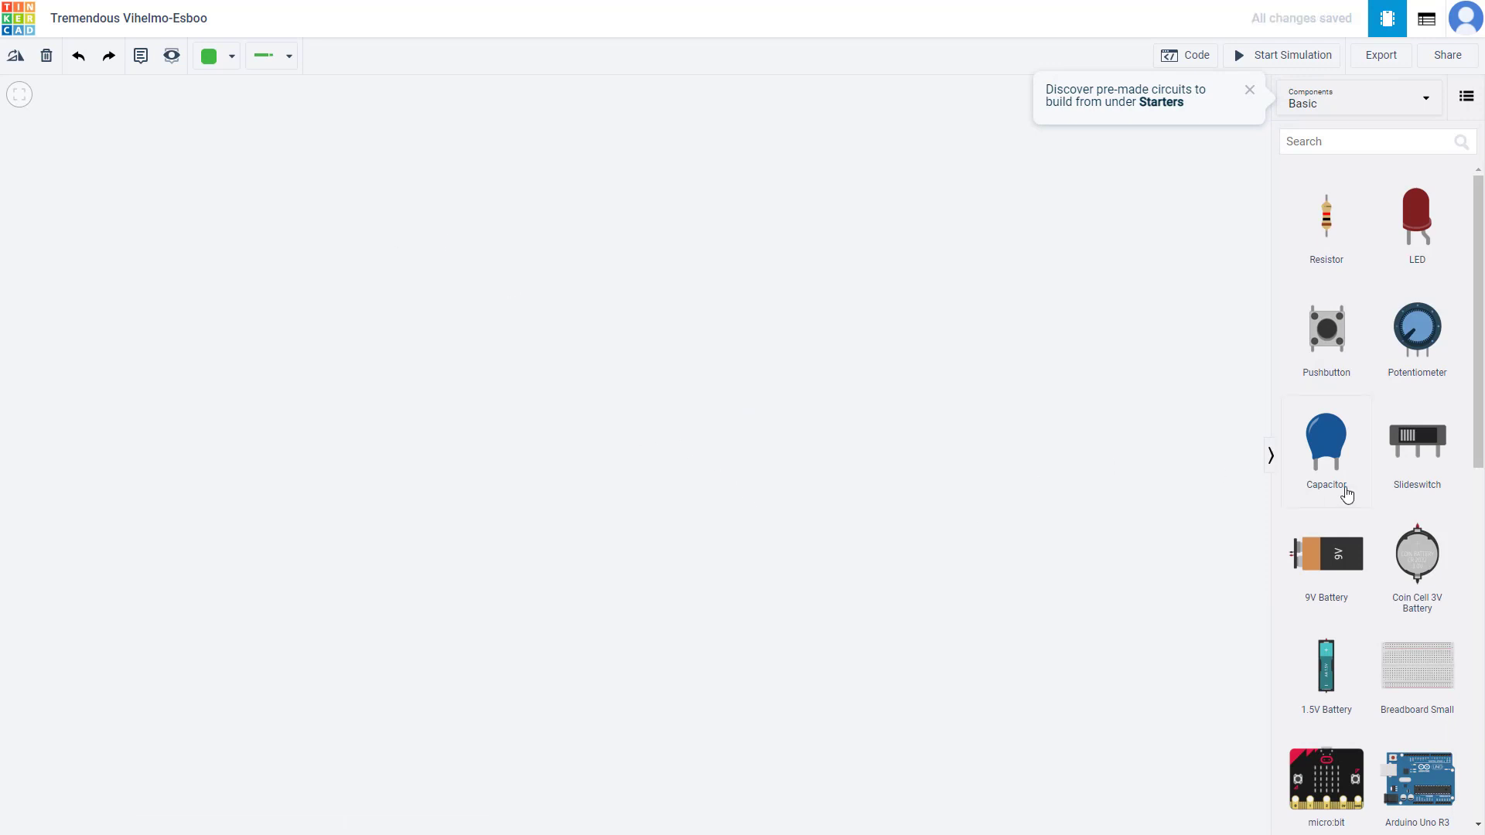
Step: Examine the basic components and the micro:bit, Circuit Assemblies and complete starter collections, returning to the basic components
{"action": "scroll", "coordinate": [1416, 359], "scroll_direction": "down", "scroll_amount": 10}
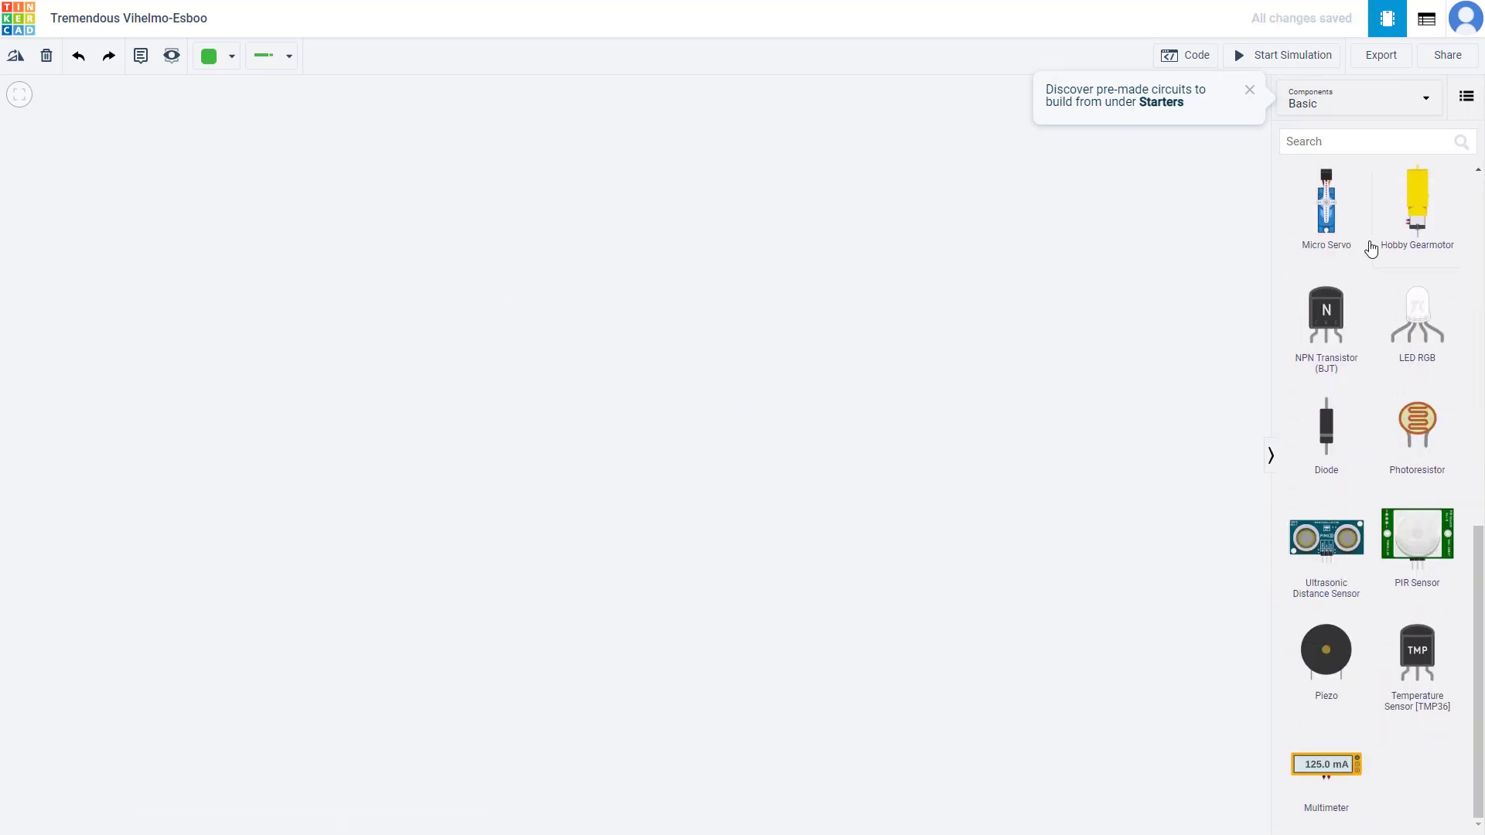
{"action": "scroll", "coordinate": [1379, 256], "scroll_direction": "up", "scroll_amount": 10}
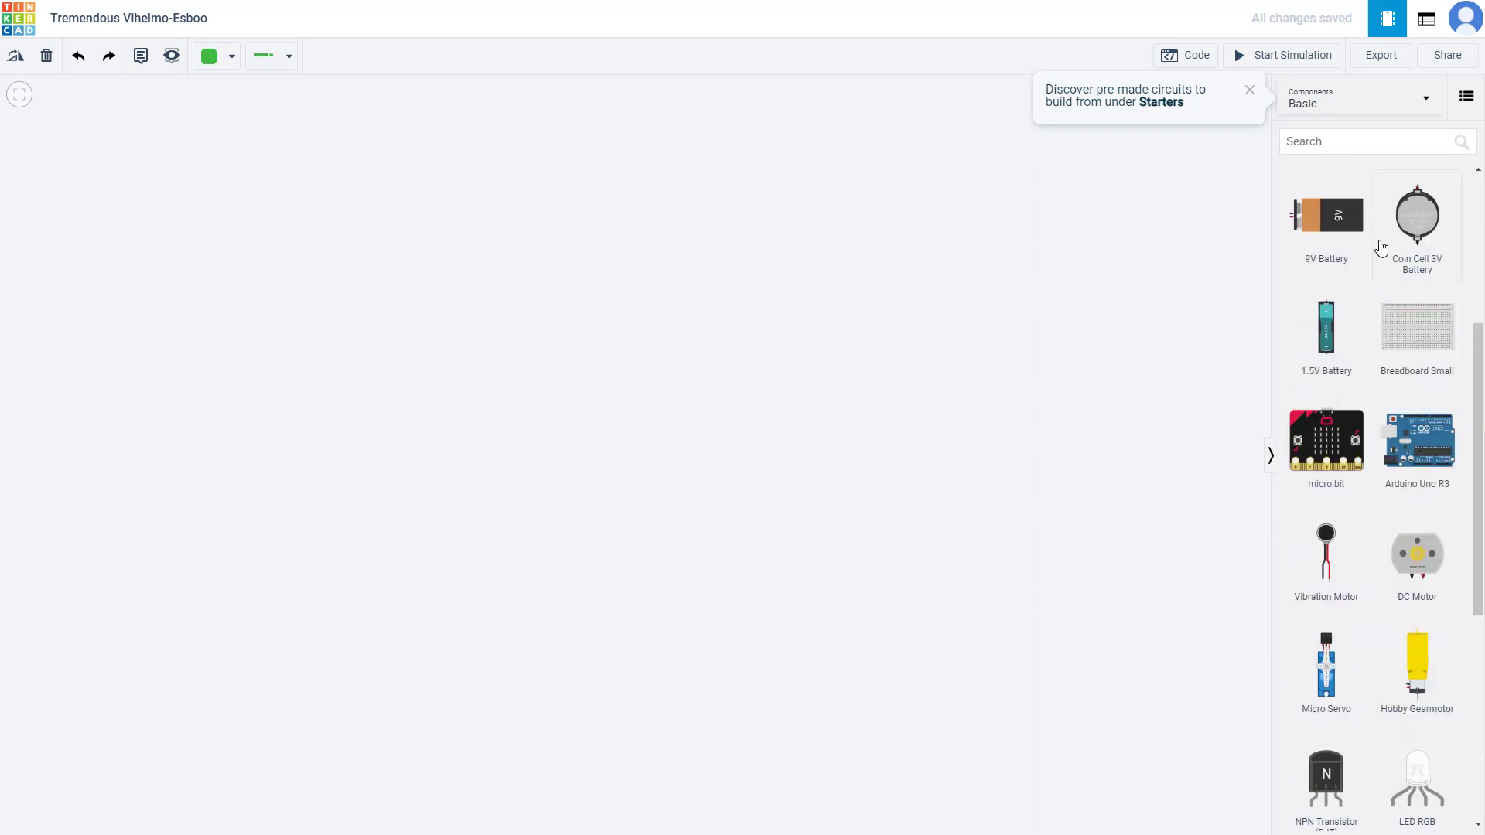
{"action": "left_click", "coordinate": [1370, 100]}
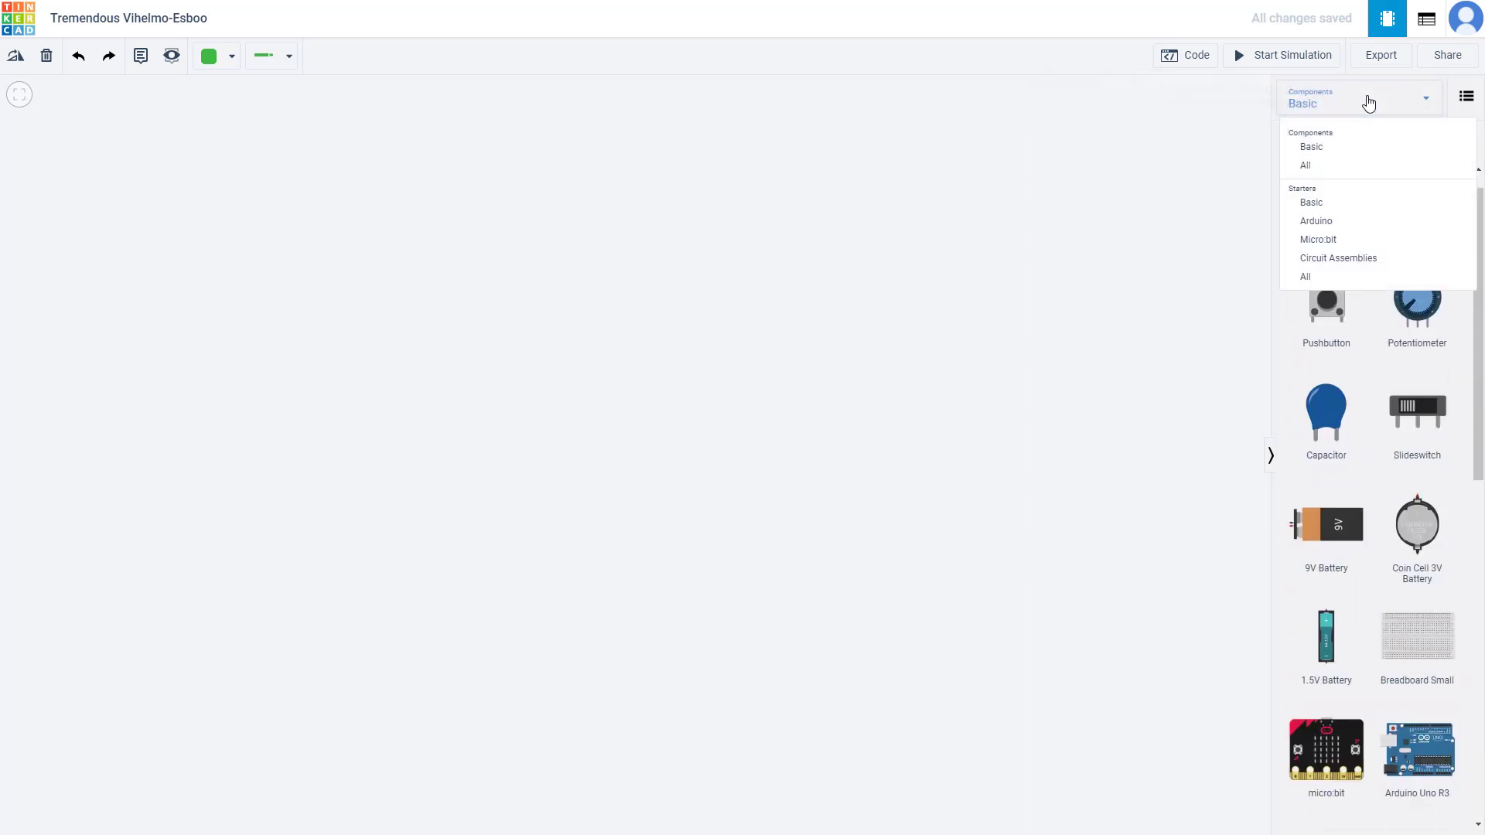
{"action": "left_click", "coordinate": [1341, 243]}
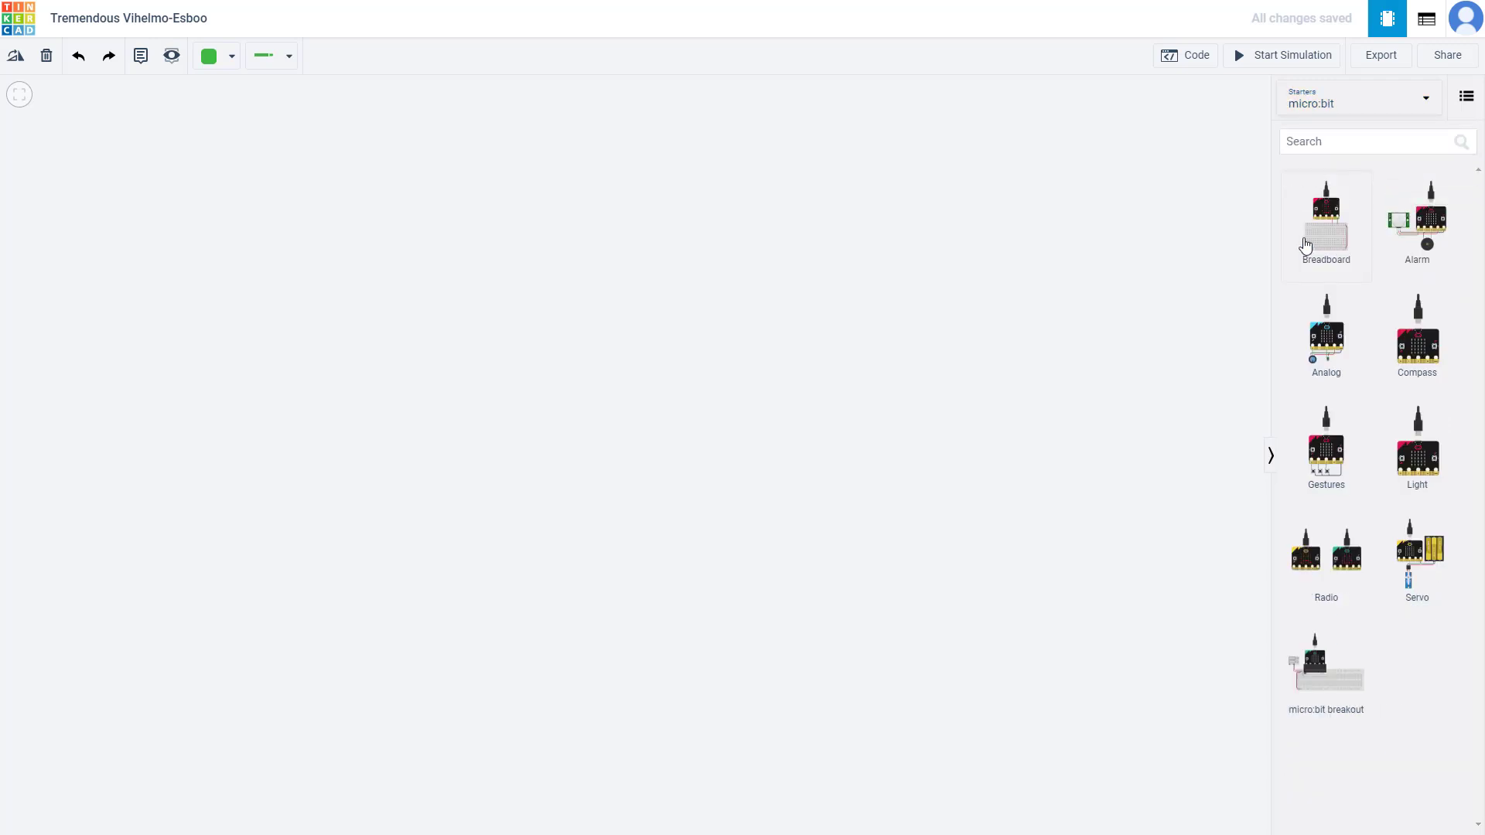
{"action": "left_click", "coordinate": [1358, 118]}
{"action": "left_click", "coordinate": [1326, 257]}
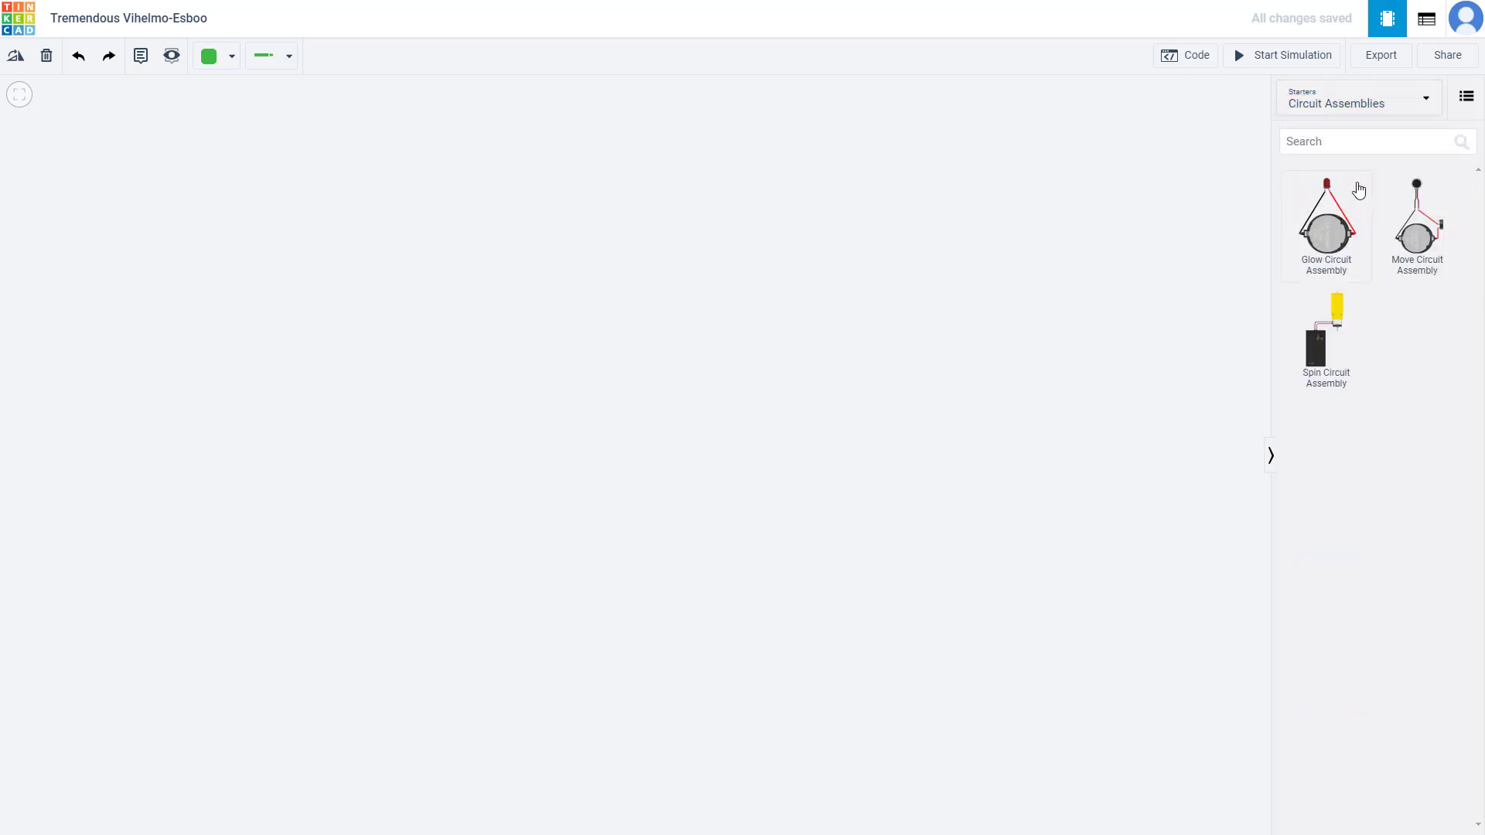
{"action": "left_click", "coordinate": [1369, 121]}
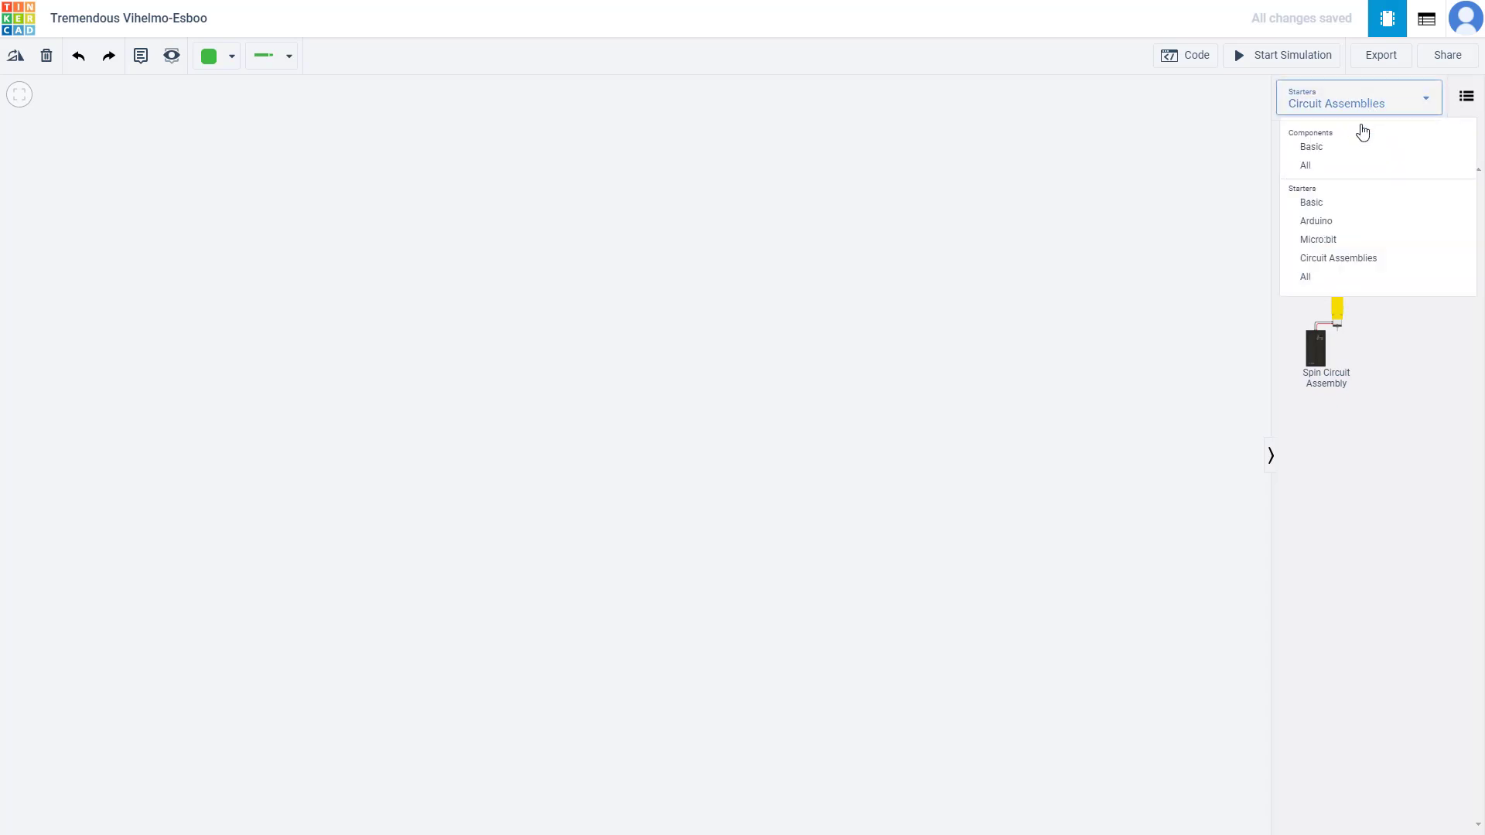
{"action": "left_click", "coordinate": [1328, 277]}
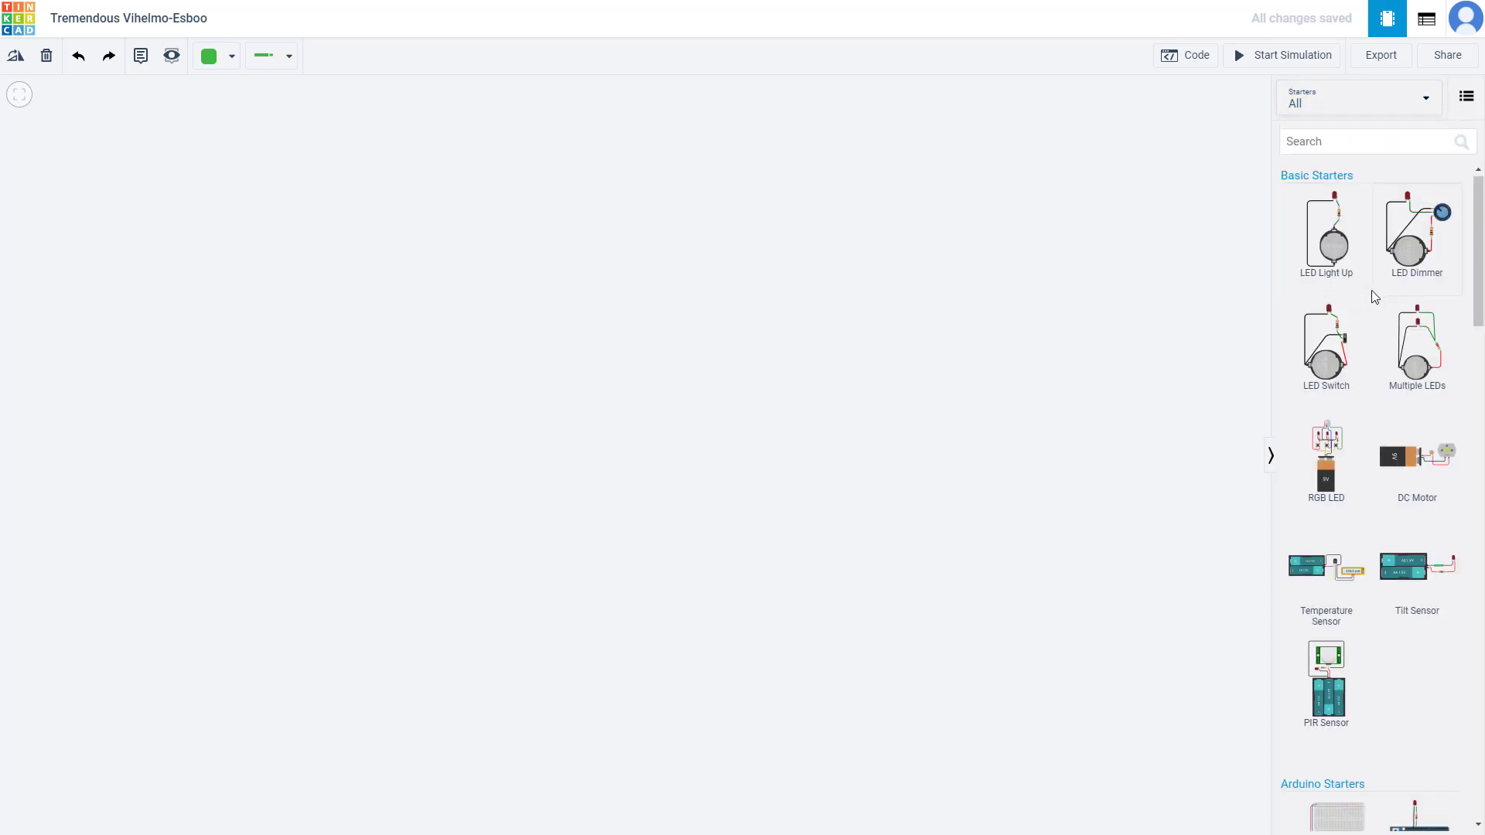
{"action": "scroll", "coordinate": [1371, 298], "scroll_direction": "down", "scroll_amount": 20}
{"action": "scroll", "coordinate": [1370, 298], "scroll_direction": "up", "scroll_amount": 12}
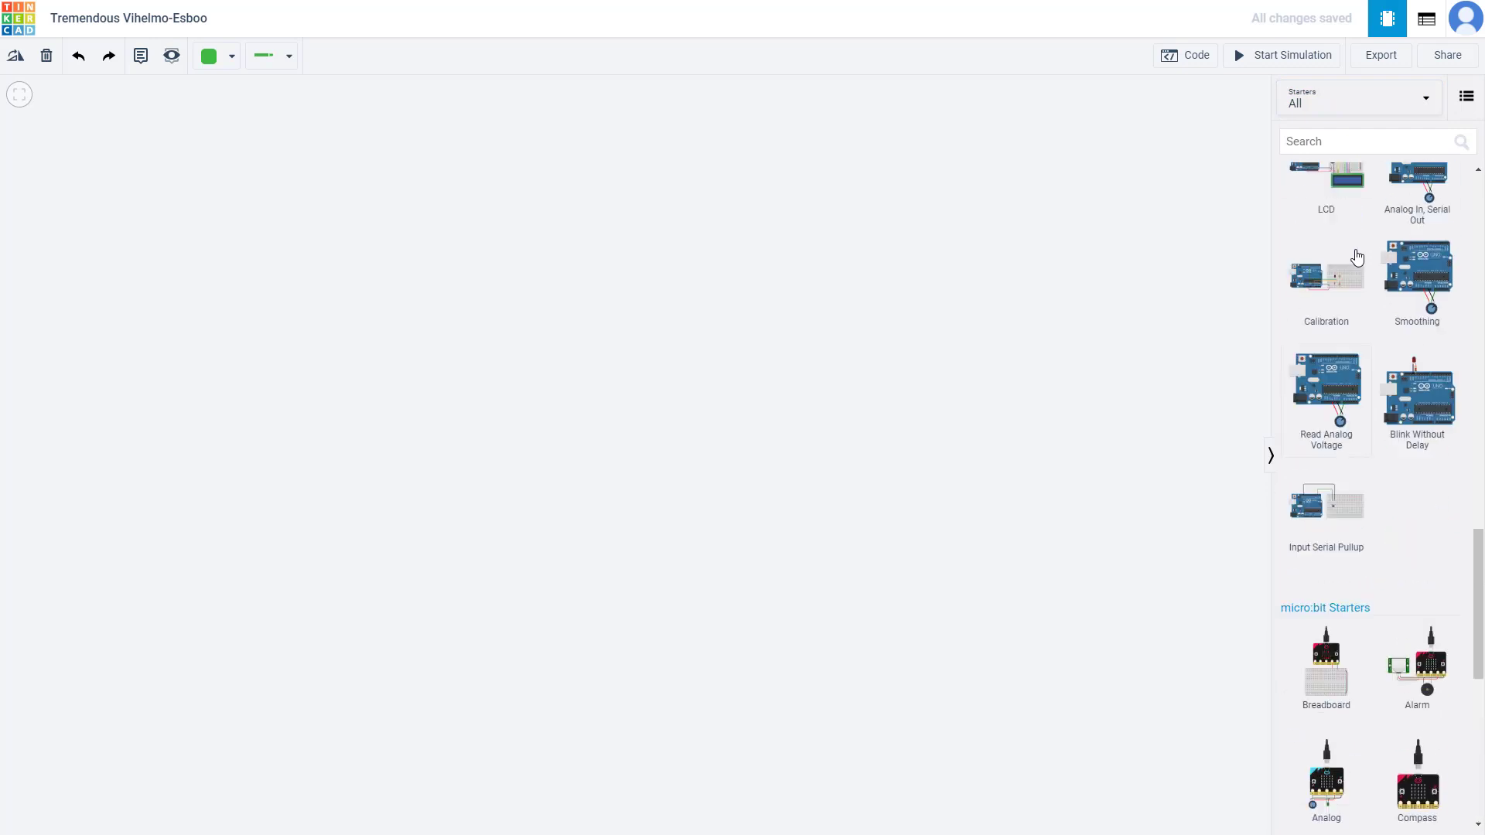
{"action": "left_click", "coordinate": [1329, 98]}
{"action": "left_click", "coordinate": [1323, 153]}
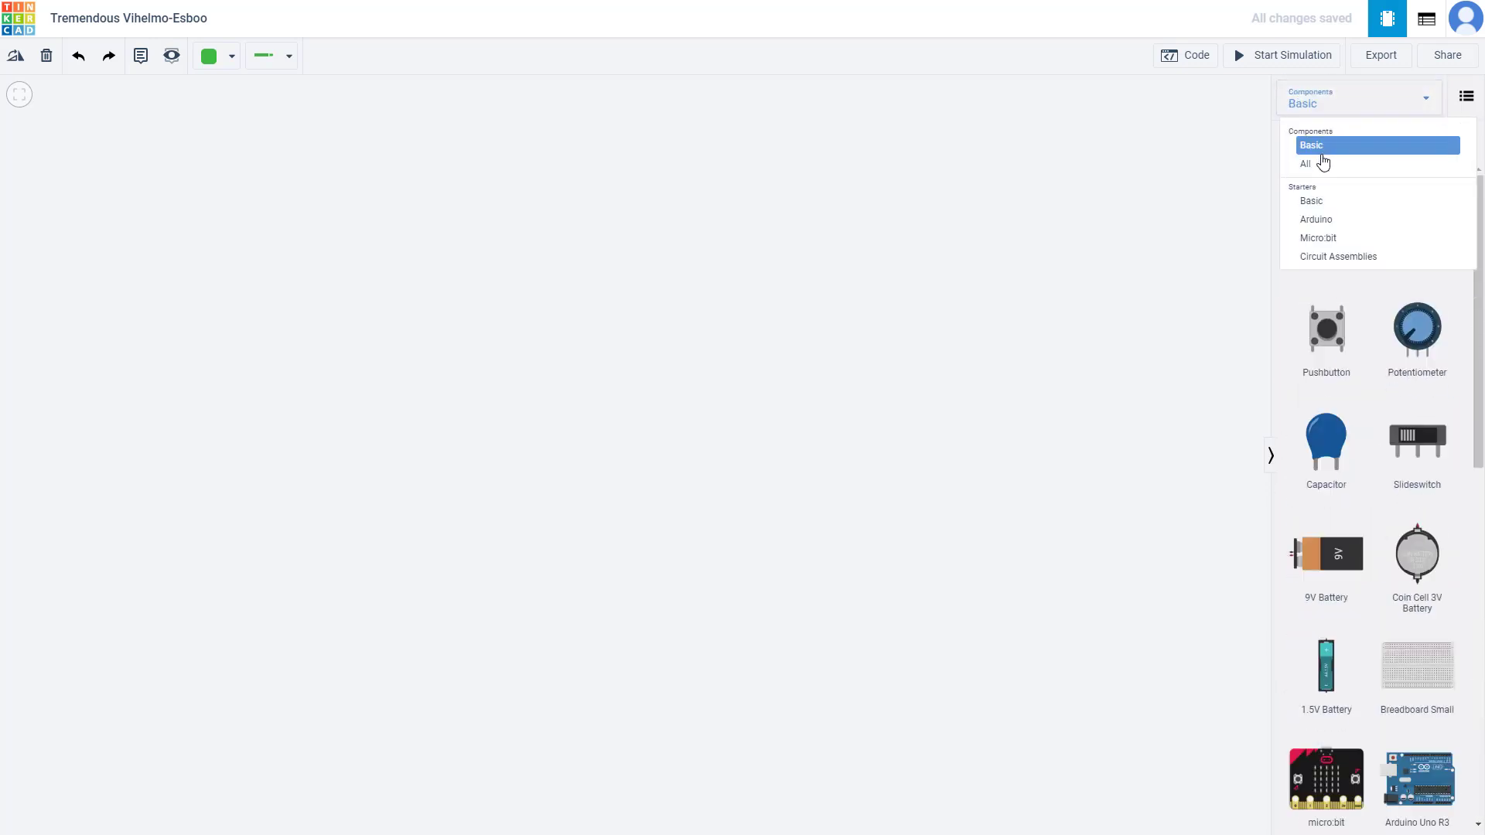
Step: Place a 9V battery in the middle of the workspace and rotate it upright so its terminals point up
{"action": "left_click_drag", "start_coordinate": [1341, 578], "coordinate": [670, 473]}
{"action": "key", "text": "r"}
{"action": "key", "text": "r"}
{"action": "key", "text": "r"}
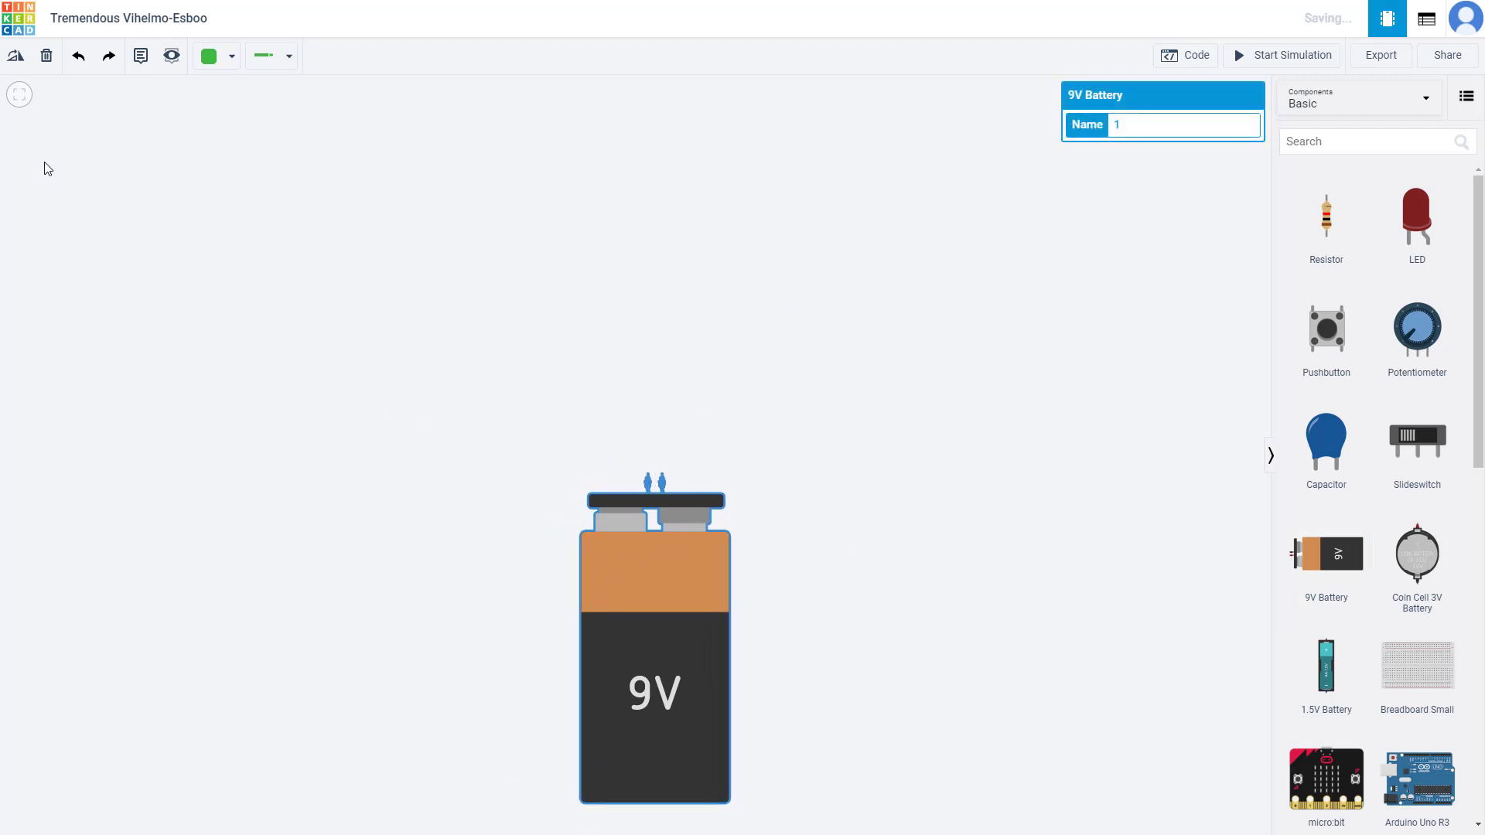
{"action": "scroll", "coordinate": [383, 253], "scroll_direction": "down", "scroll_amount": 5}
{"action": "scroll", "coordinate": [403, 279], "scroll_direction": "up", "scroll_amount": 4}
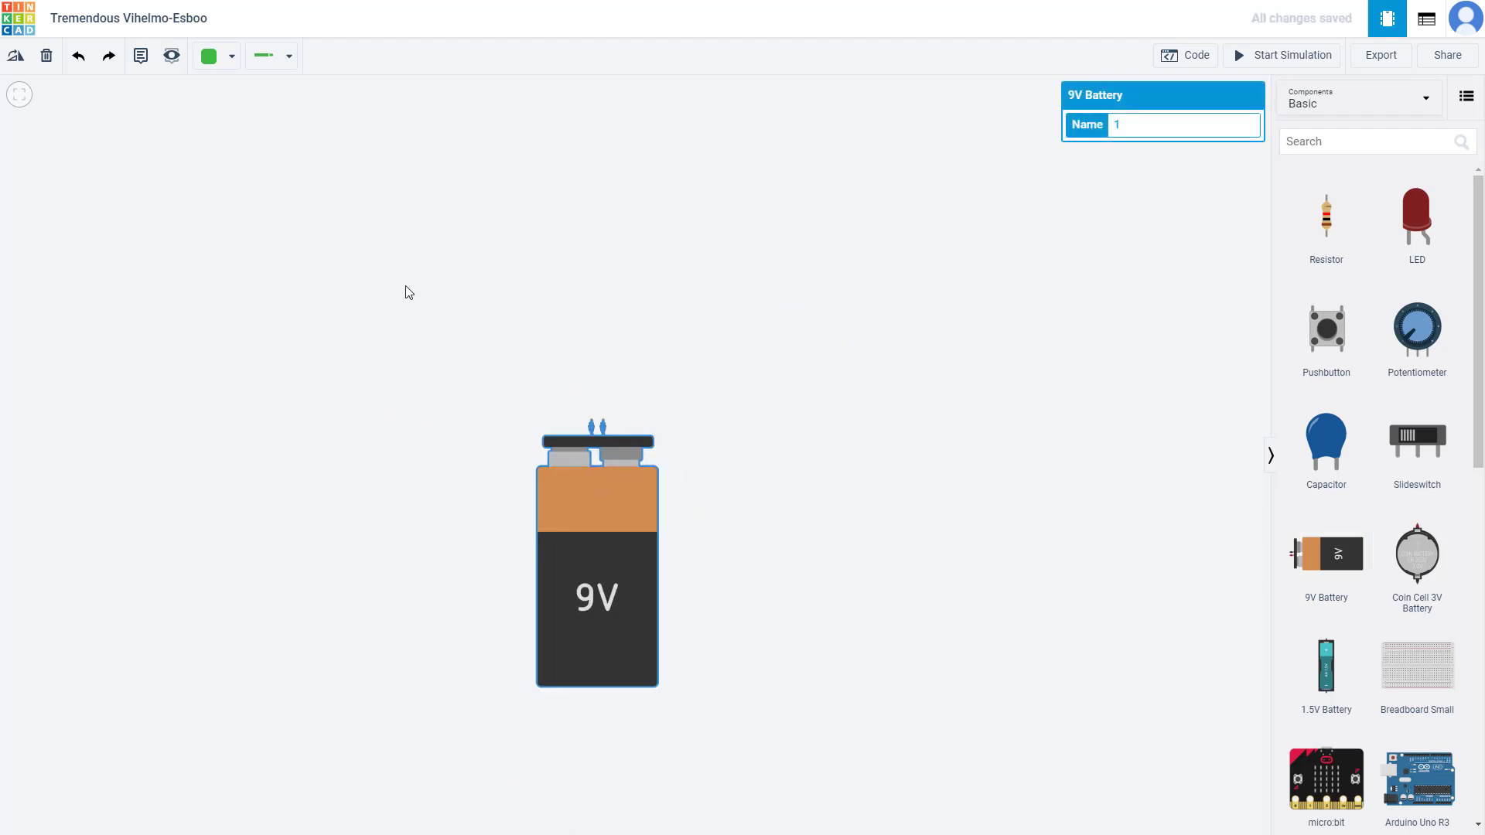
{"action": "scroll", "coordinate": [411, 305], "scroll_direction": "down", "scroll_amount": 1}
{"action": "scroll", "coordinate": [415, 318], "scroll_direction": "up", "scroll_amount": 1}
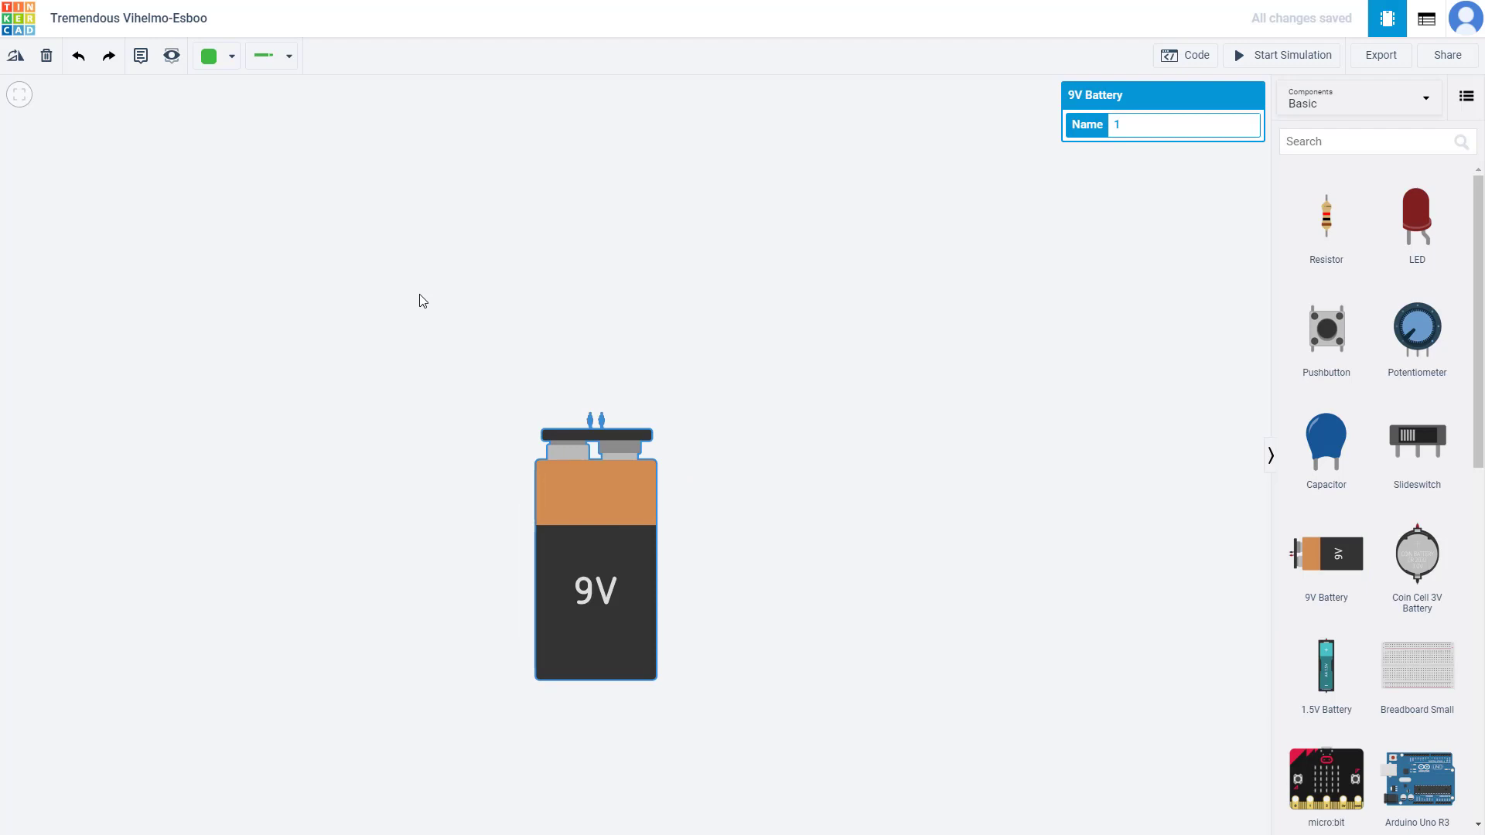
{"action": "scroll", "coordinate": [436, 342], "scroll_direction": "down", "scroll_amount": 2}
{"action": "scroll", "coordinate": [432, 338], "scroll_direction": "up", "scroll_amount": 1}
{"action": "left_click_drag", "start_coordinate": [431, 335], "coordinate": [431, 411]}
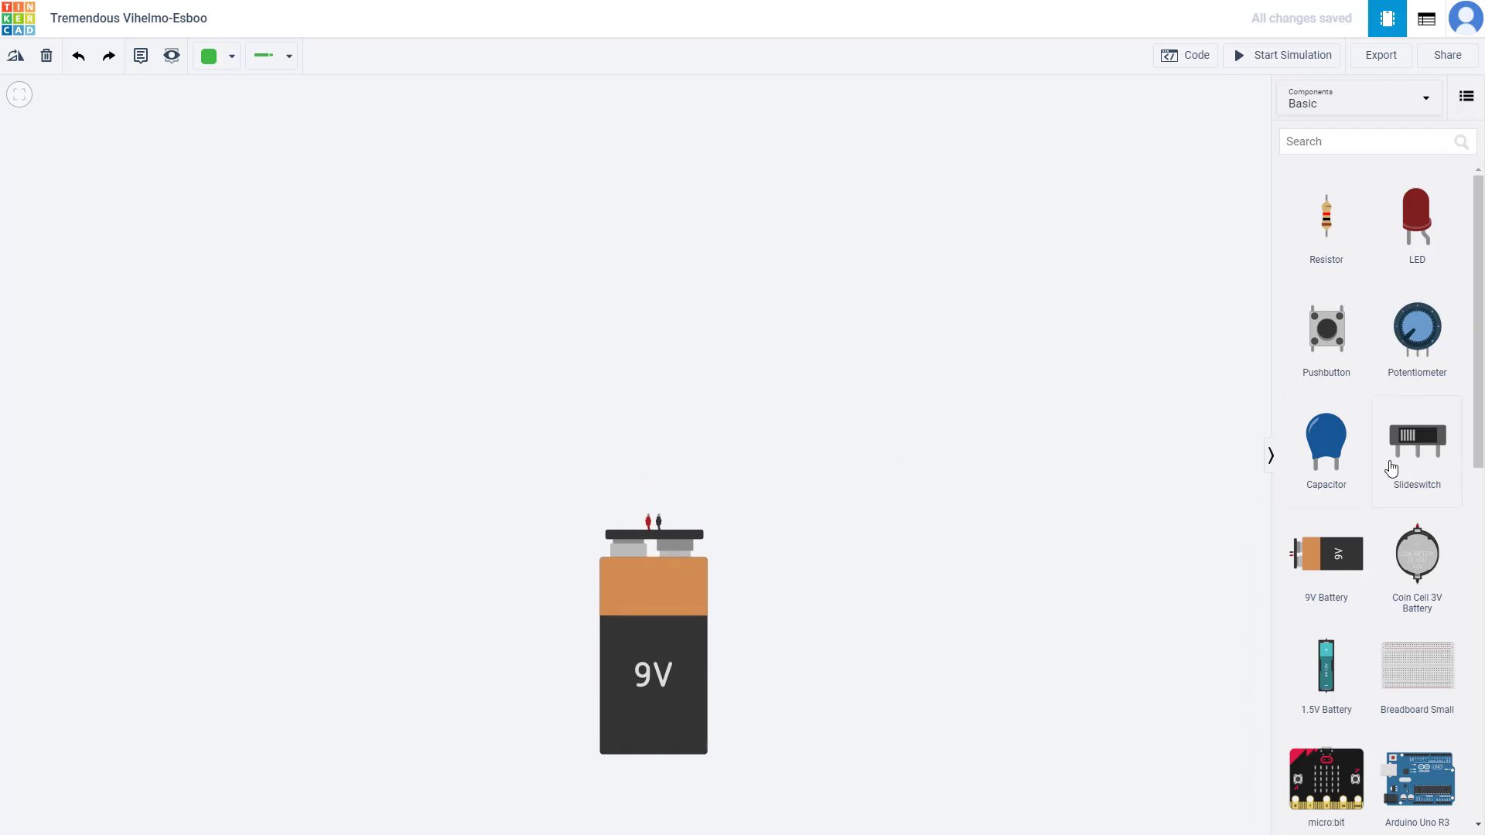
Step: Add a DC motor from the basic components above the 9V battery
{"action": "scroll", "coordinate": [1392, 468], "scroll_direction": "down", "scroll_amount": 8}
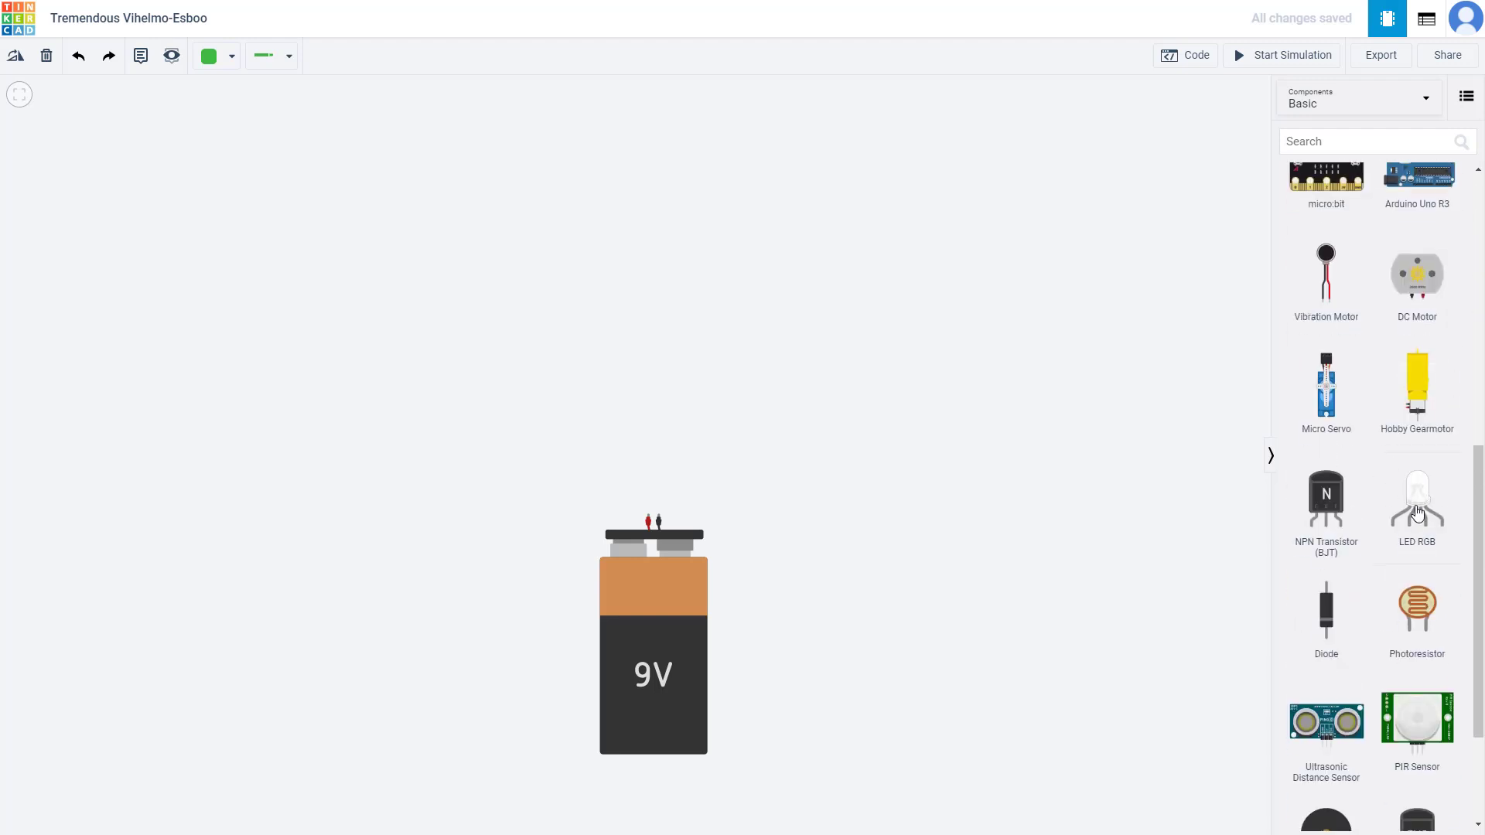
{"action": "scroll", "coordinate": [1418, 513], "scroll_direction": "down", "scroll_amount": 2}
{"action": "scroll", "coordinate": [1419, 510], "scroll_direction": "up", "scroll_amount": 5}
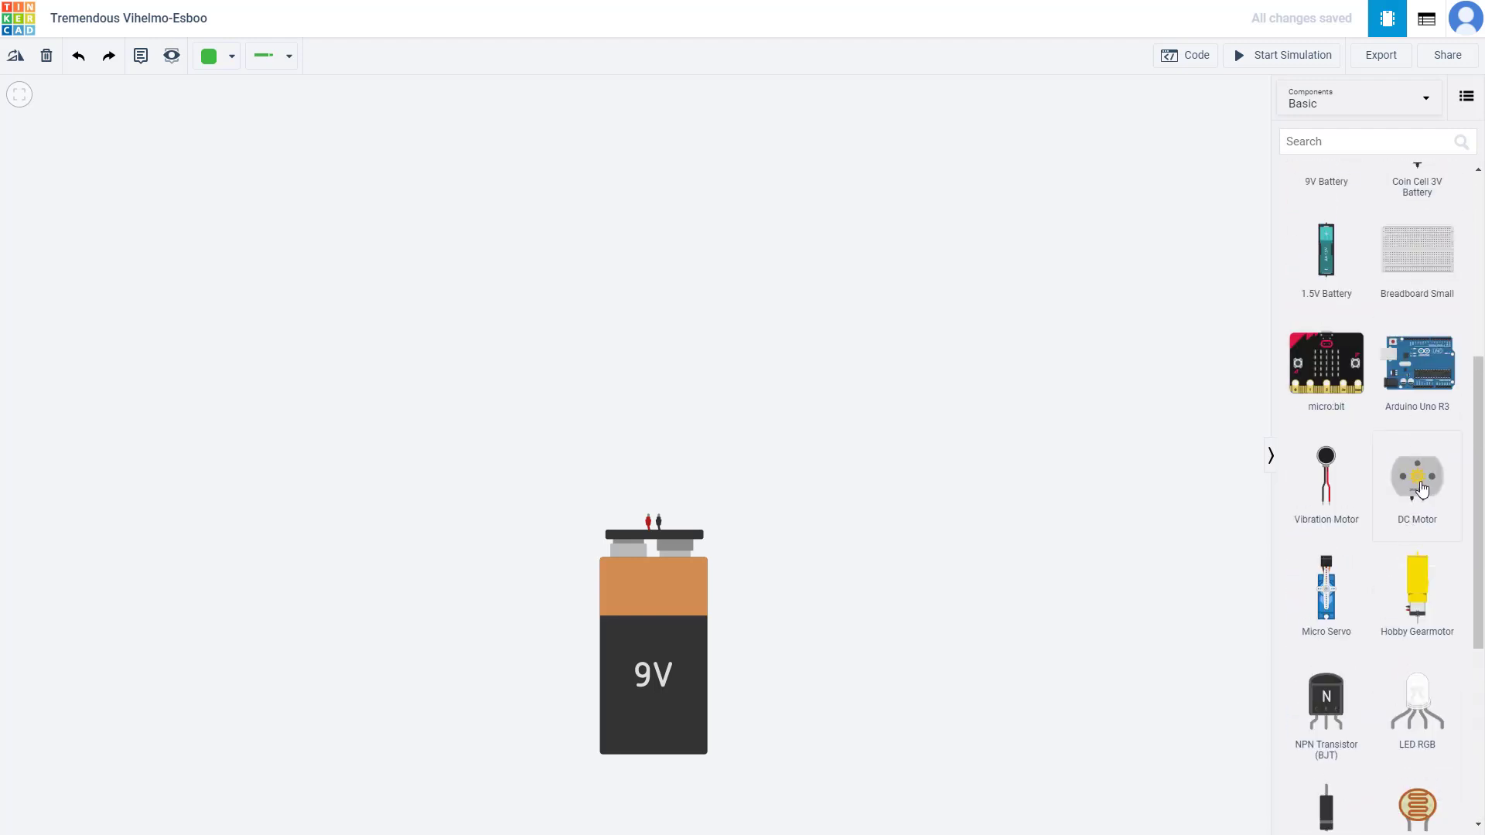
{"action": "left_click_drag", "start_coordinate": [1421, 487], "coordinate": [618, 342]}
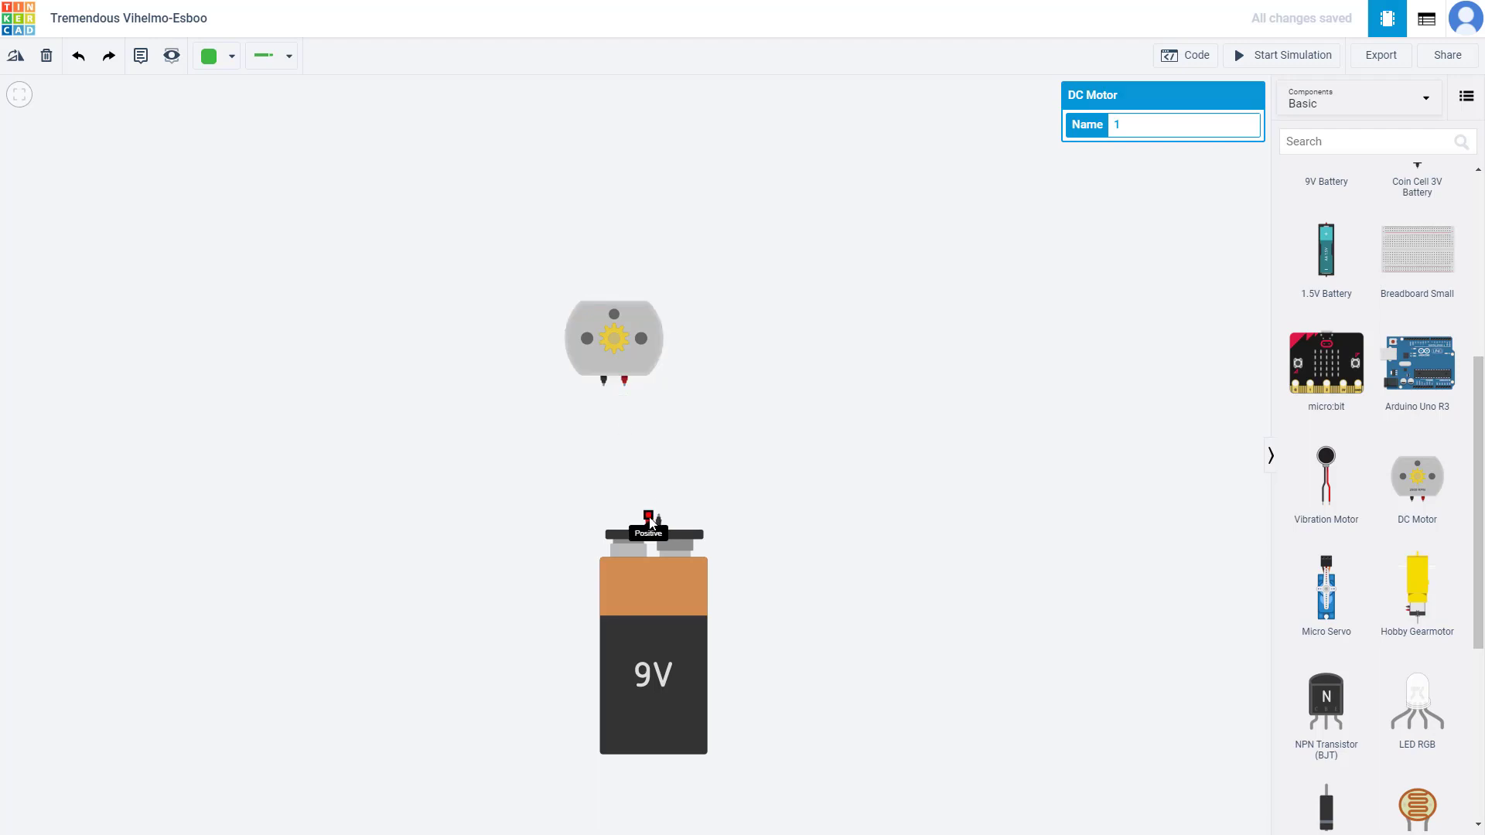
Step: Wire the battery's positive terminal to the motor's black terminal and negative to red, and shift the motor directly above the battery
{"action": "left_click", "coordinate": [650, 519]}
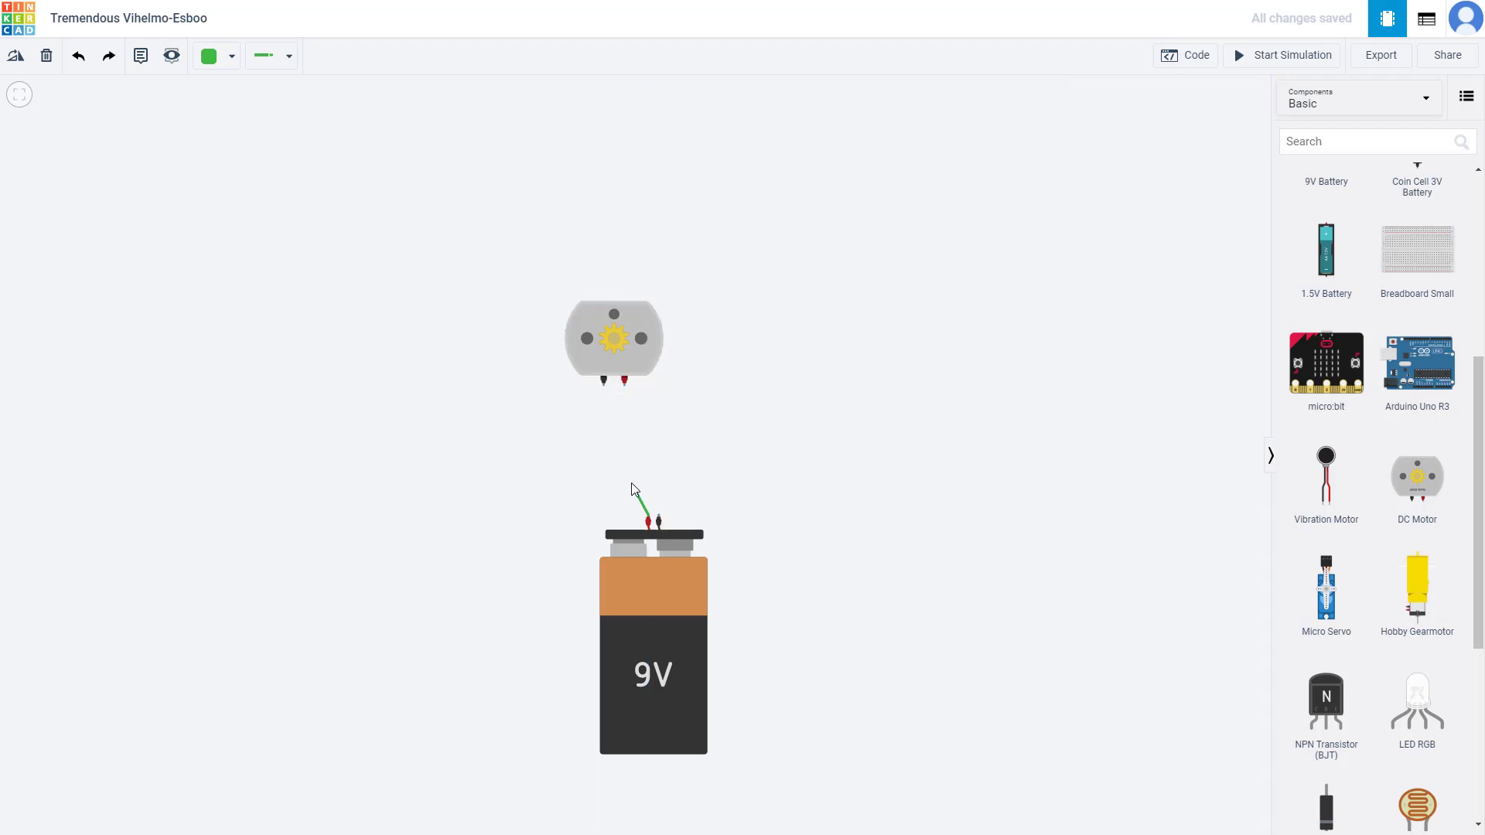
{"action": "left_click", "coordinate": [604, 386]}
{"action": "left_click", "coordinate": [659, 522]}
{"action": "left_click", "coordinate": [625, 380]}
{"action": "left_click_drag", "start_coordinate": [637, 341], "coordinate": [672, 338]}
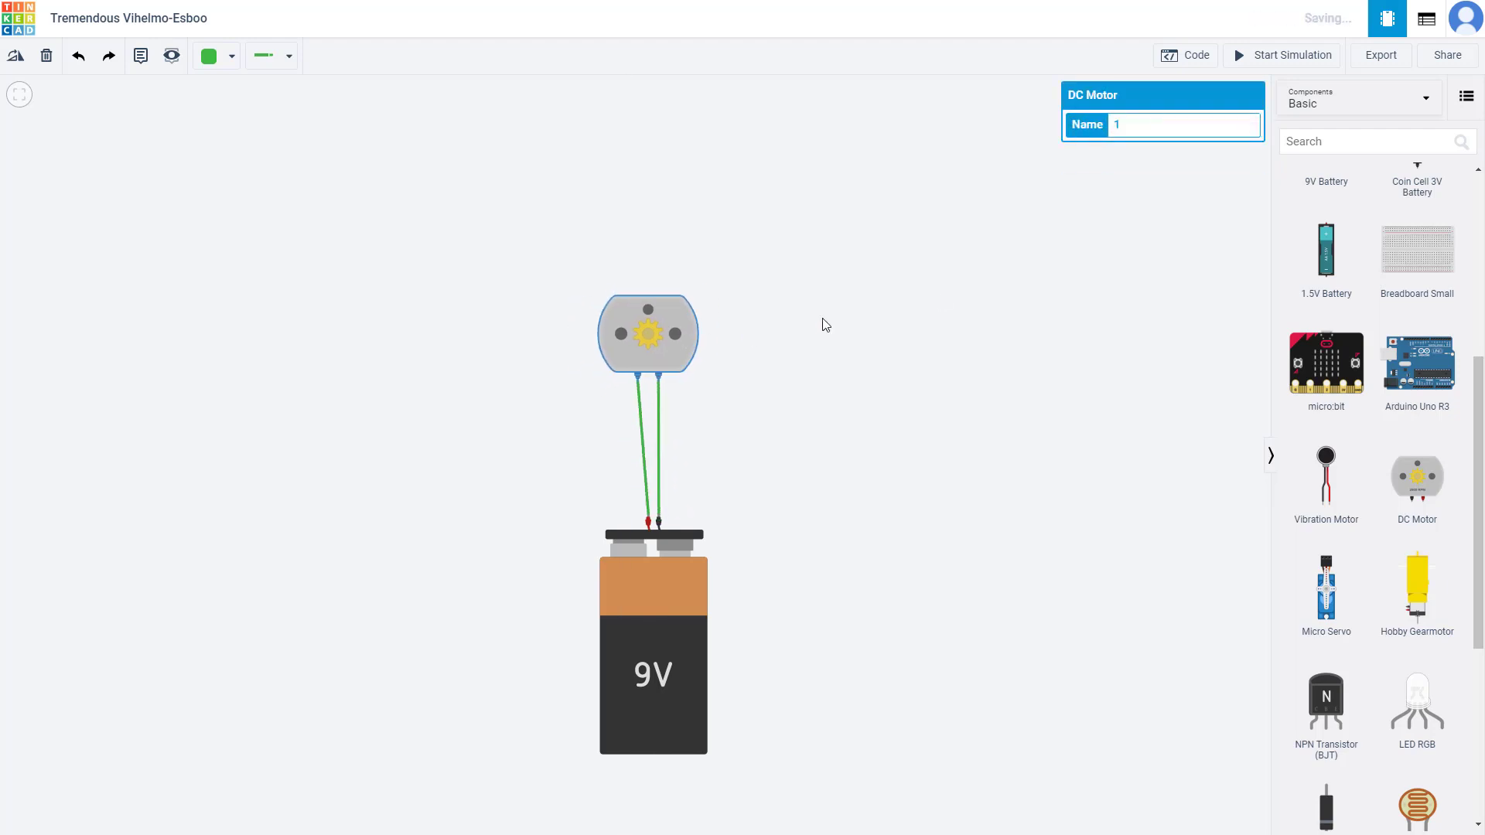
Step: Run the simulation to check how the motor spins with this wiring, and stop it
{"action": "left_click", "coordinate": [1291, 62]}
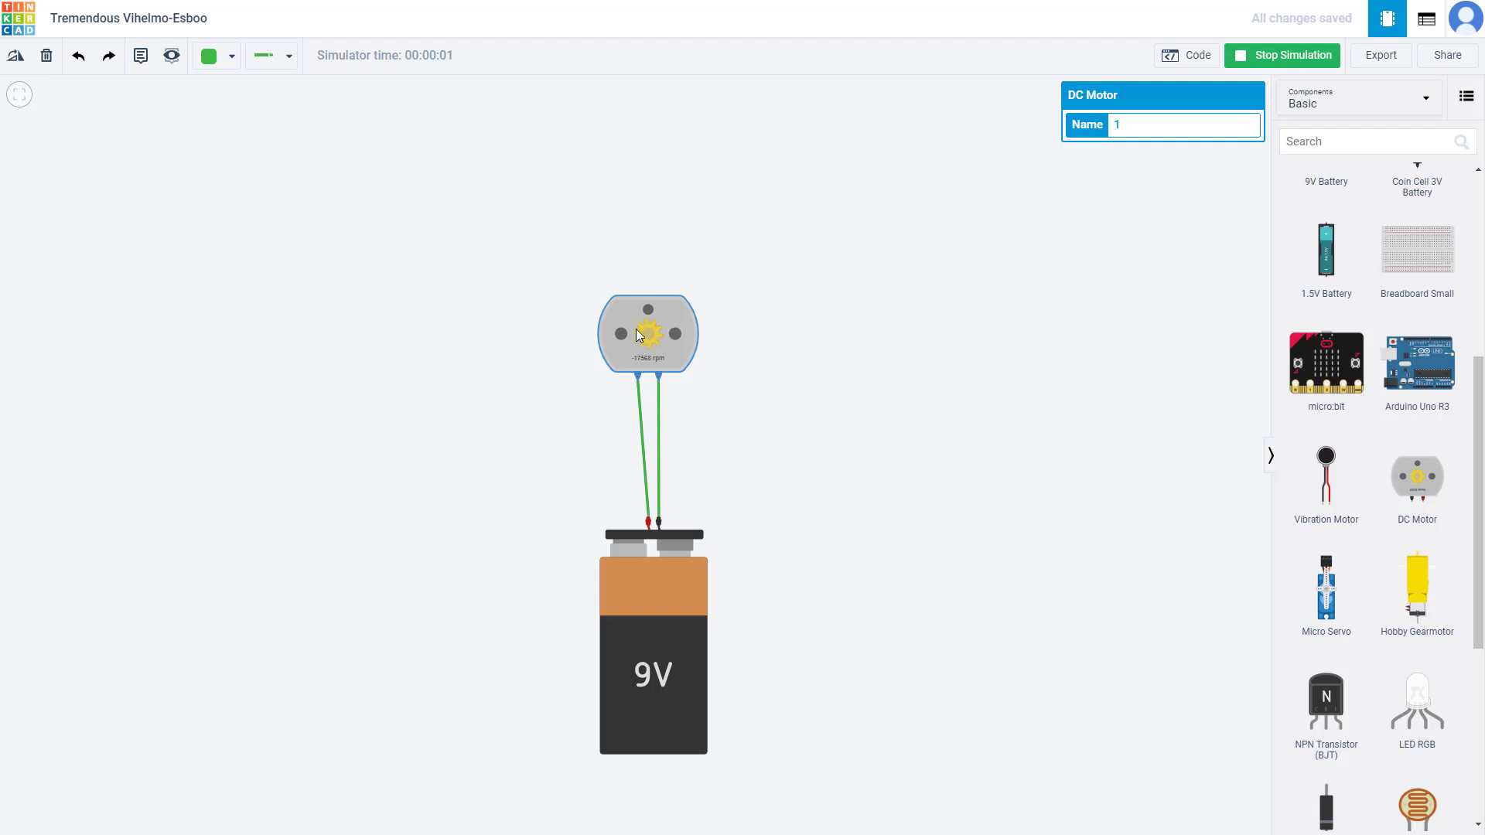
{"action": "left_click", "coordinate": [1285, 58]}
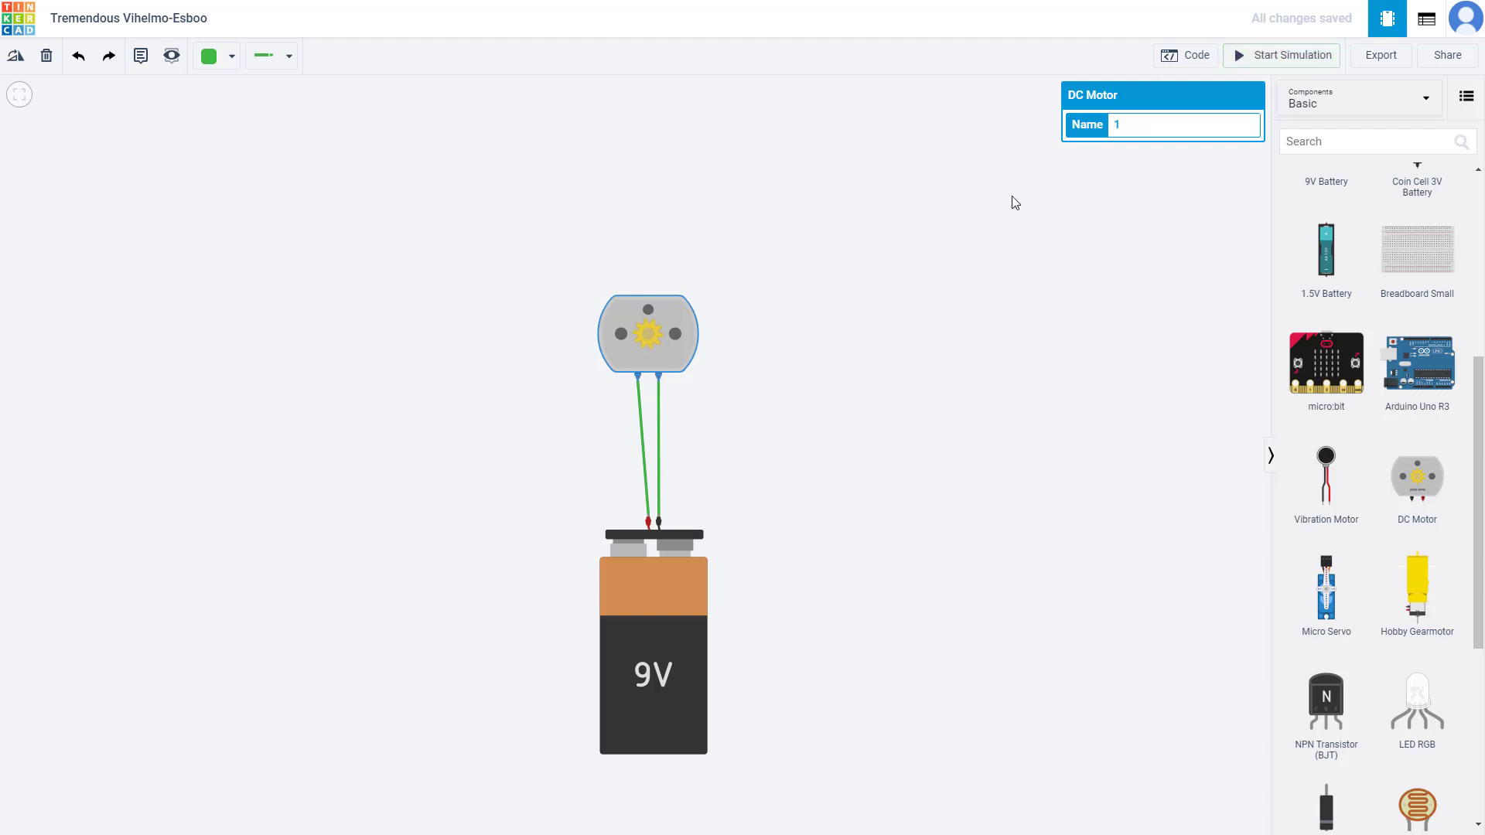
Step: Replace both wires so the battery's positive terminal connects to the motor's red terminal and the negative to the black one
{"action": "left_click", "coordinate": [641, 407]}
{"action": "key", "text": "Delete"}
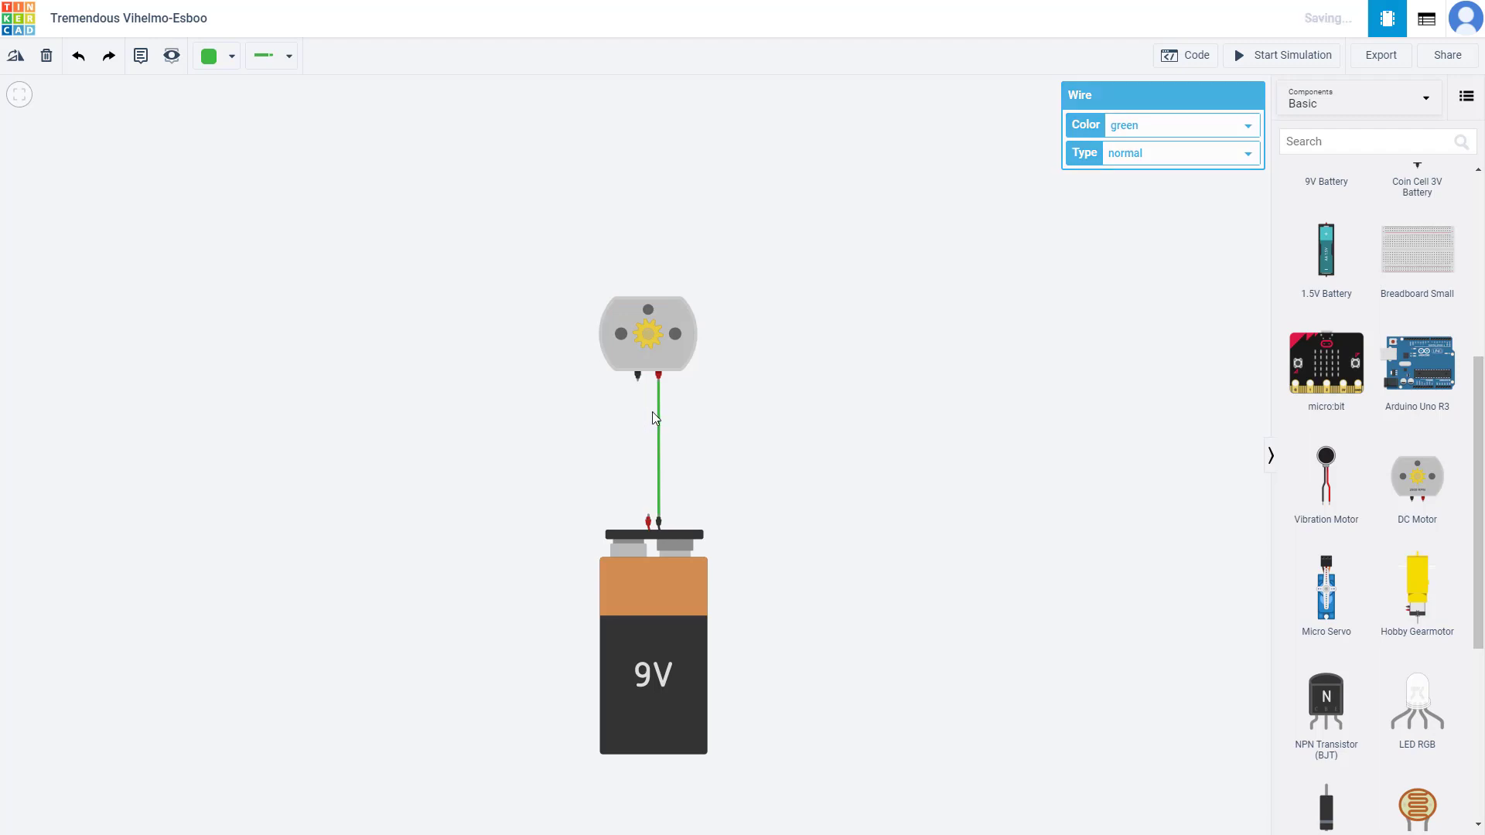
{"action": "left_click", "coordinate": [657, 412]}
{"action": "key", "text": "Delete"}
{"action": "left_click", "coordinate": [650, 517]}
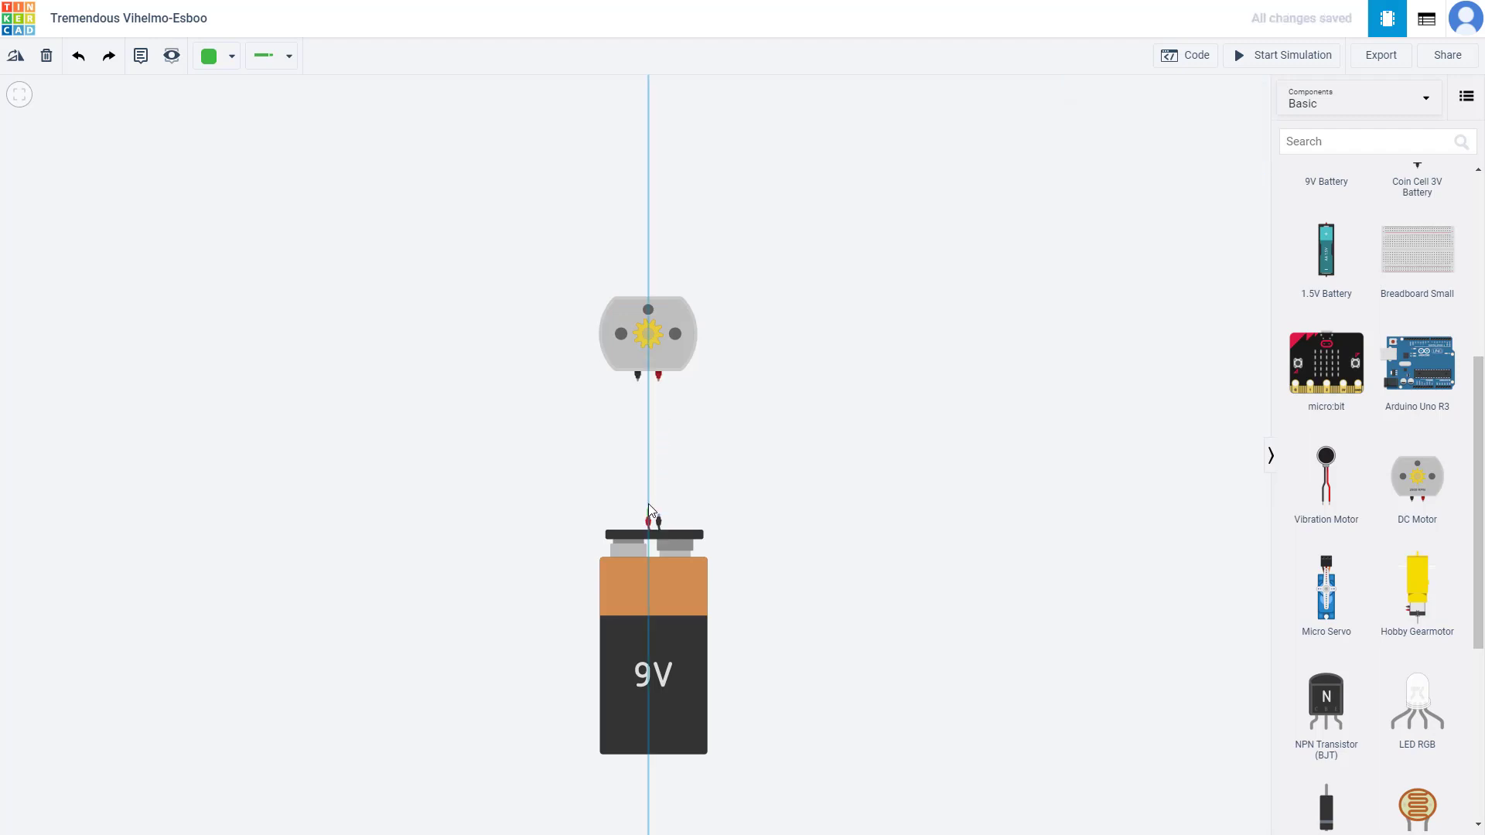
{"action": "left_click", "coordinate": [659, 380]}
{"action": "left_click", "coordinate": [660, 517]}
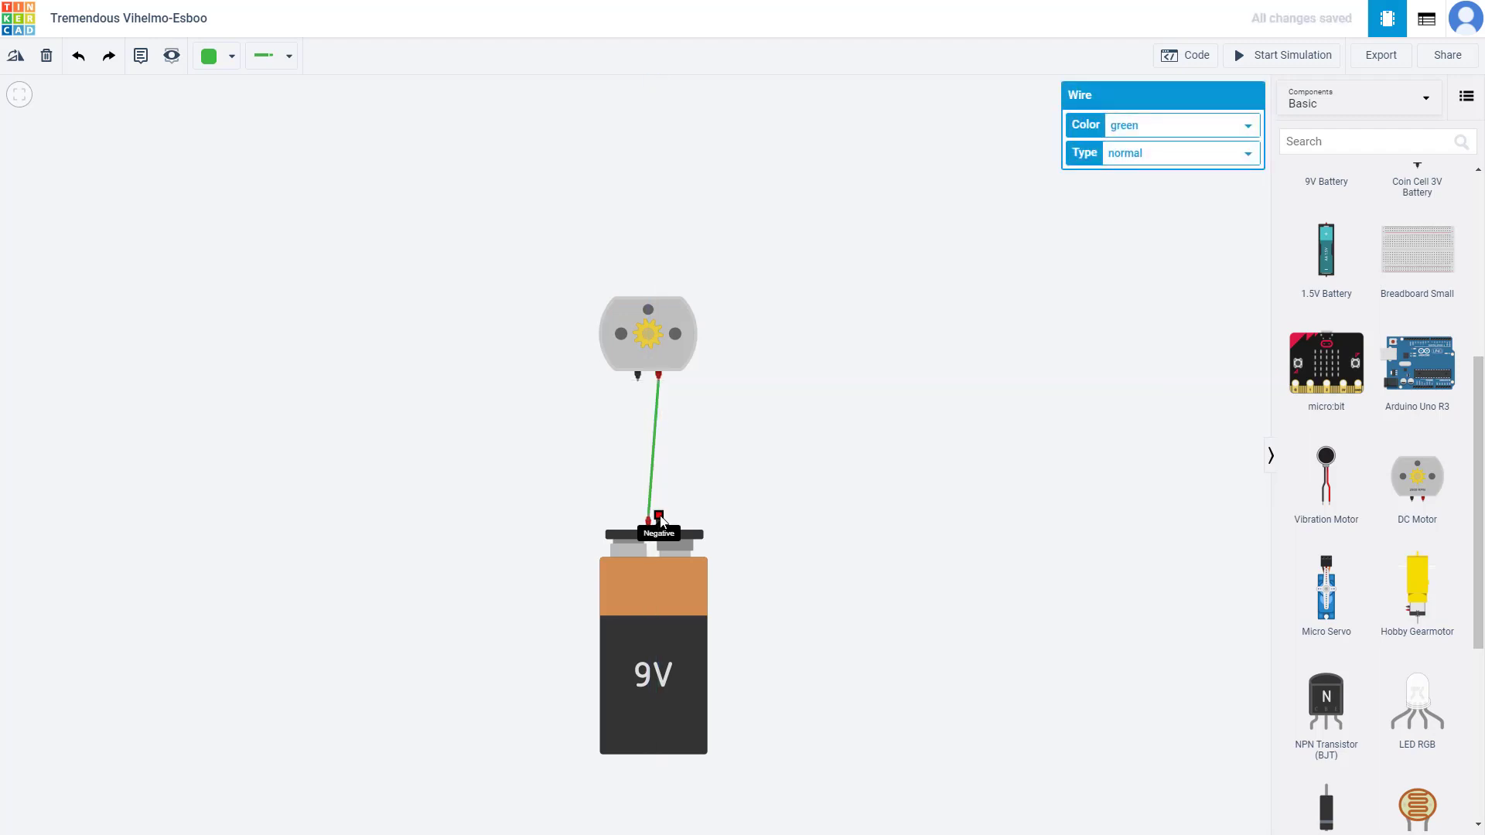
{"action": "left_click", "coordinate": [638, 380]}
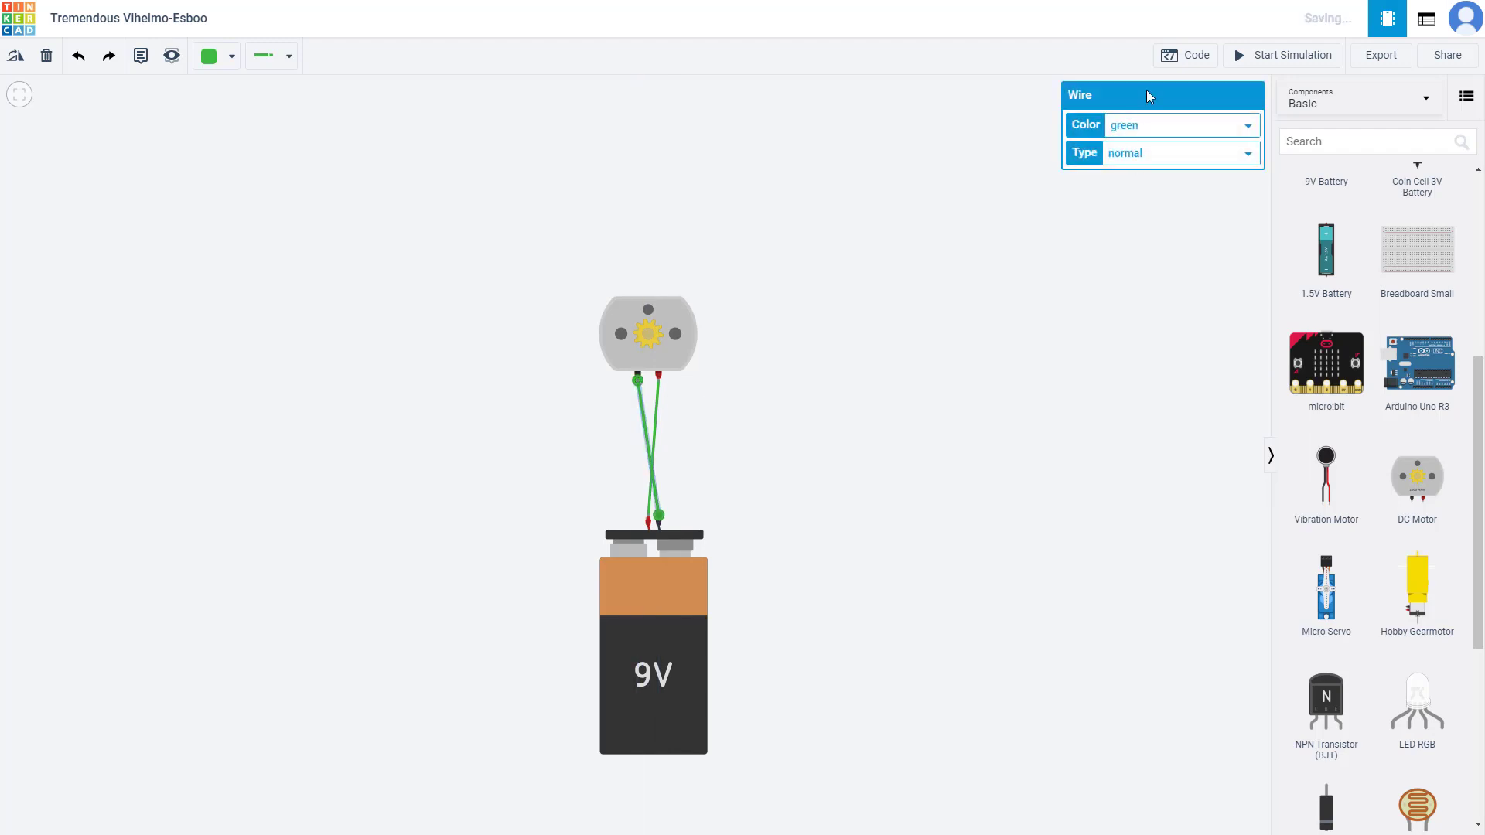
Step: Simulate the circuit with the swapped wiring, naming the DC motor Tutor before stopping the simulation
{"action": "left_click", "coordinate": [1284, 60]}
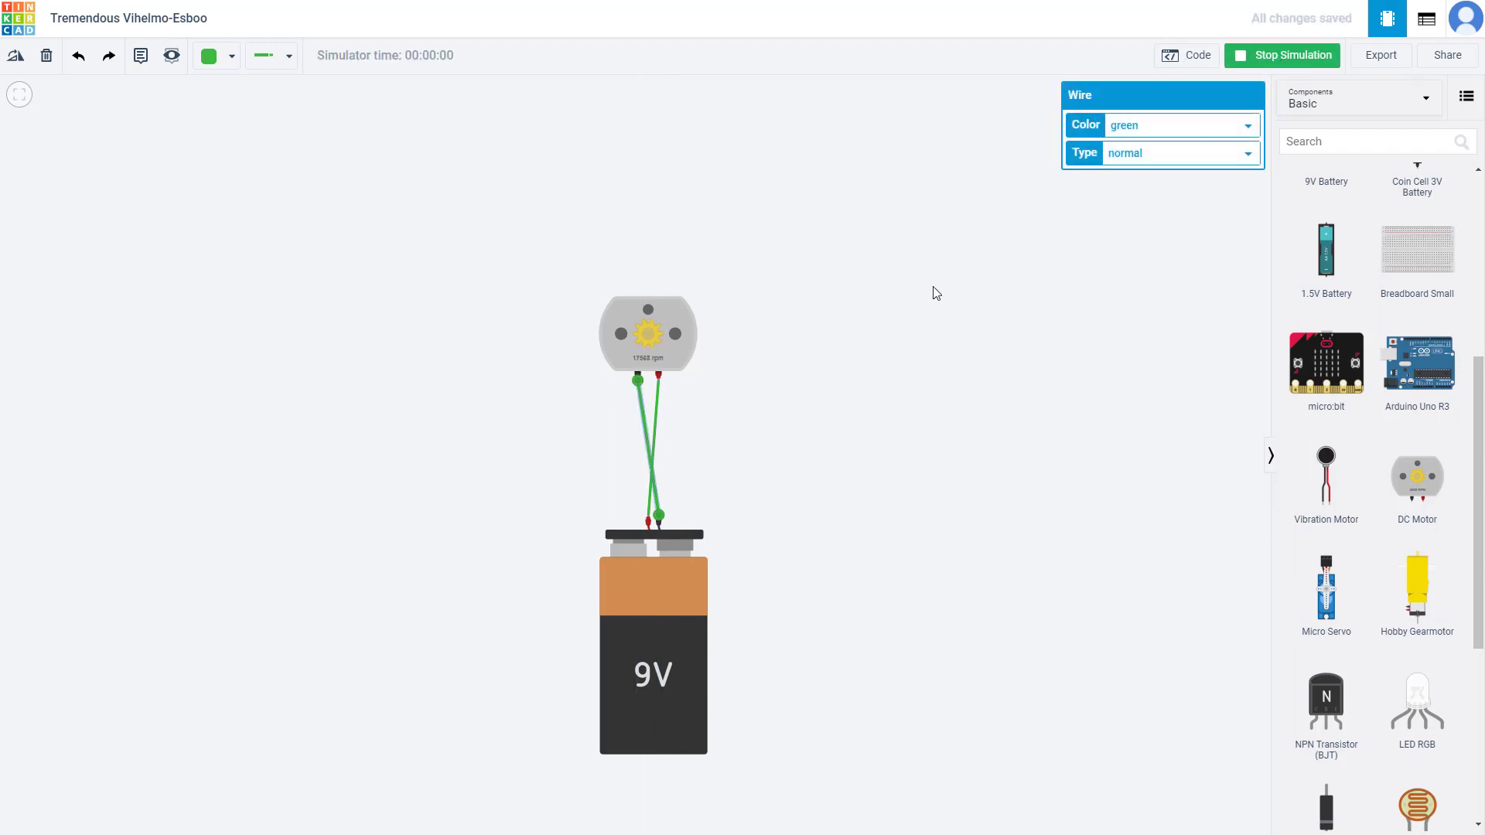
{"action": "left_click", "coordinate": [659, 309]}
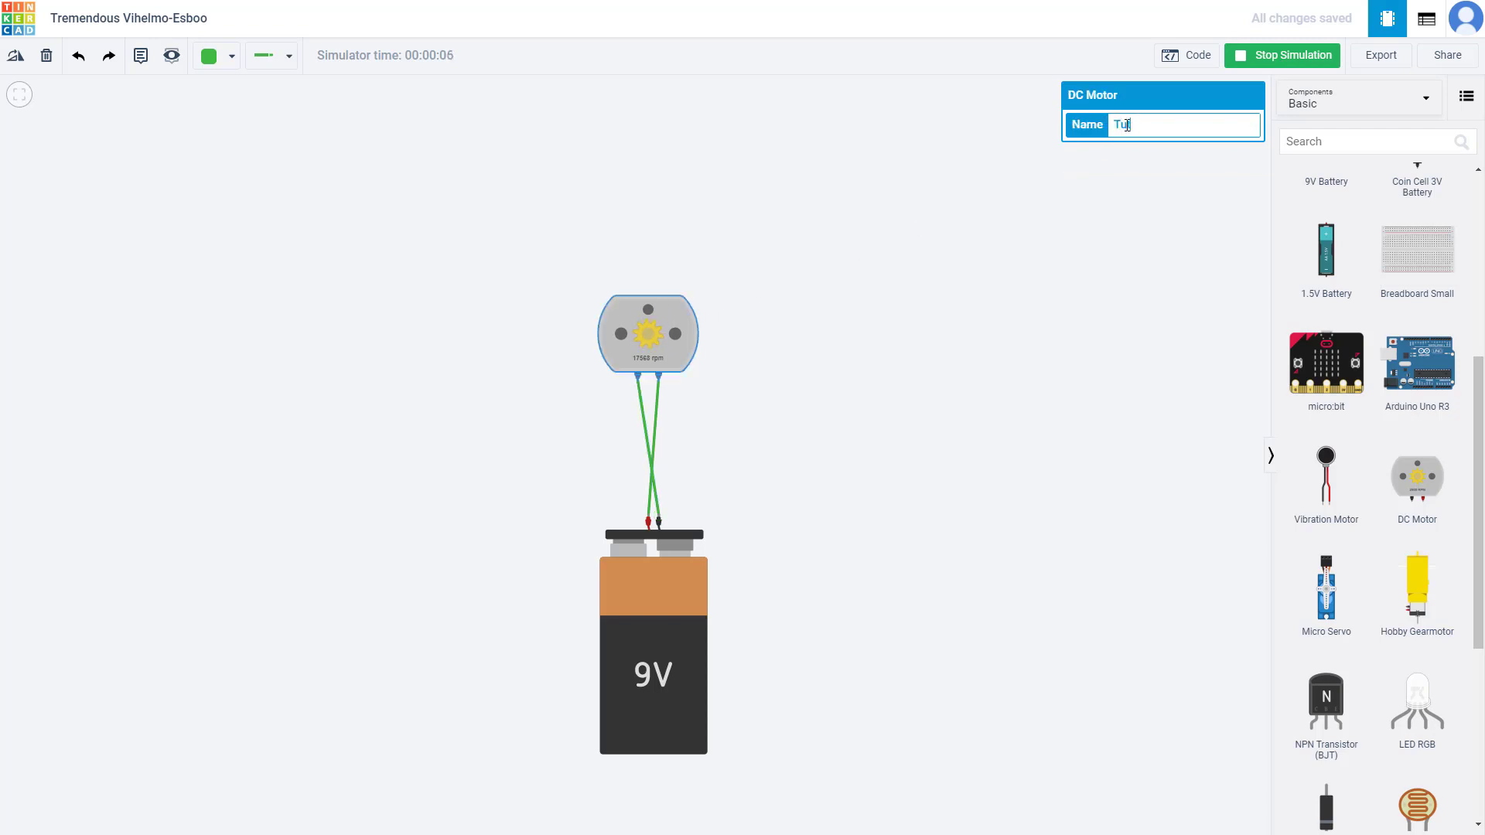
{"action": "left_click", "coordinate": [892, 324]}
{"action": "left_click", "coordinate": [667, 334]}
{"action": "left_click", "coordinate": [1273, 56]}
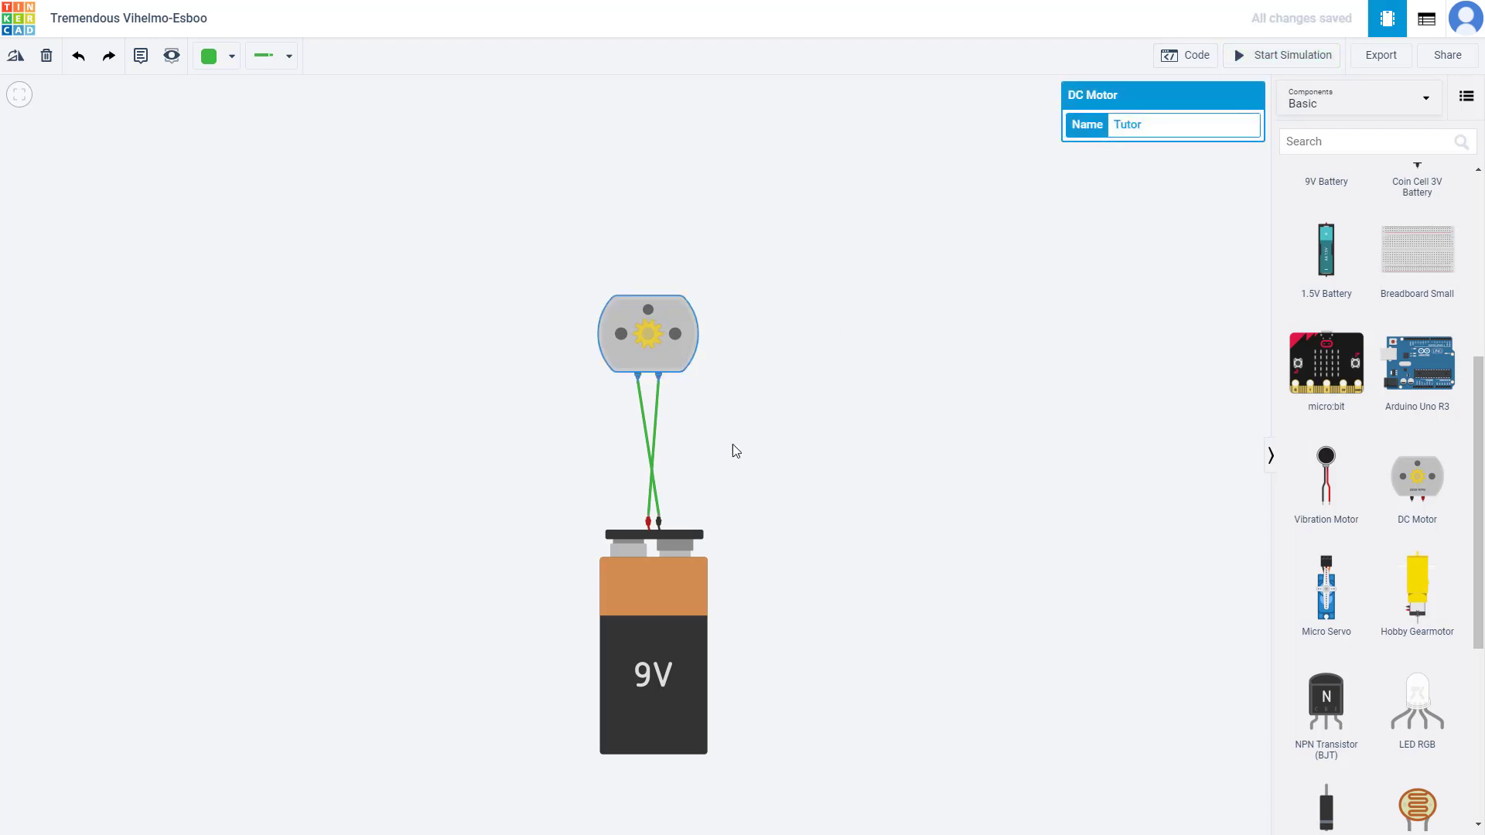
Step: Delete both wires between the battery and the DC motor
{"action": "left_click", "coordinate": [657, 424]}
{"action": "key", "text": "Delete"}
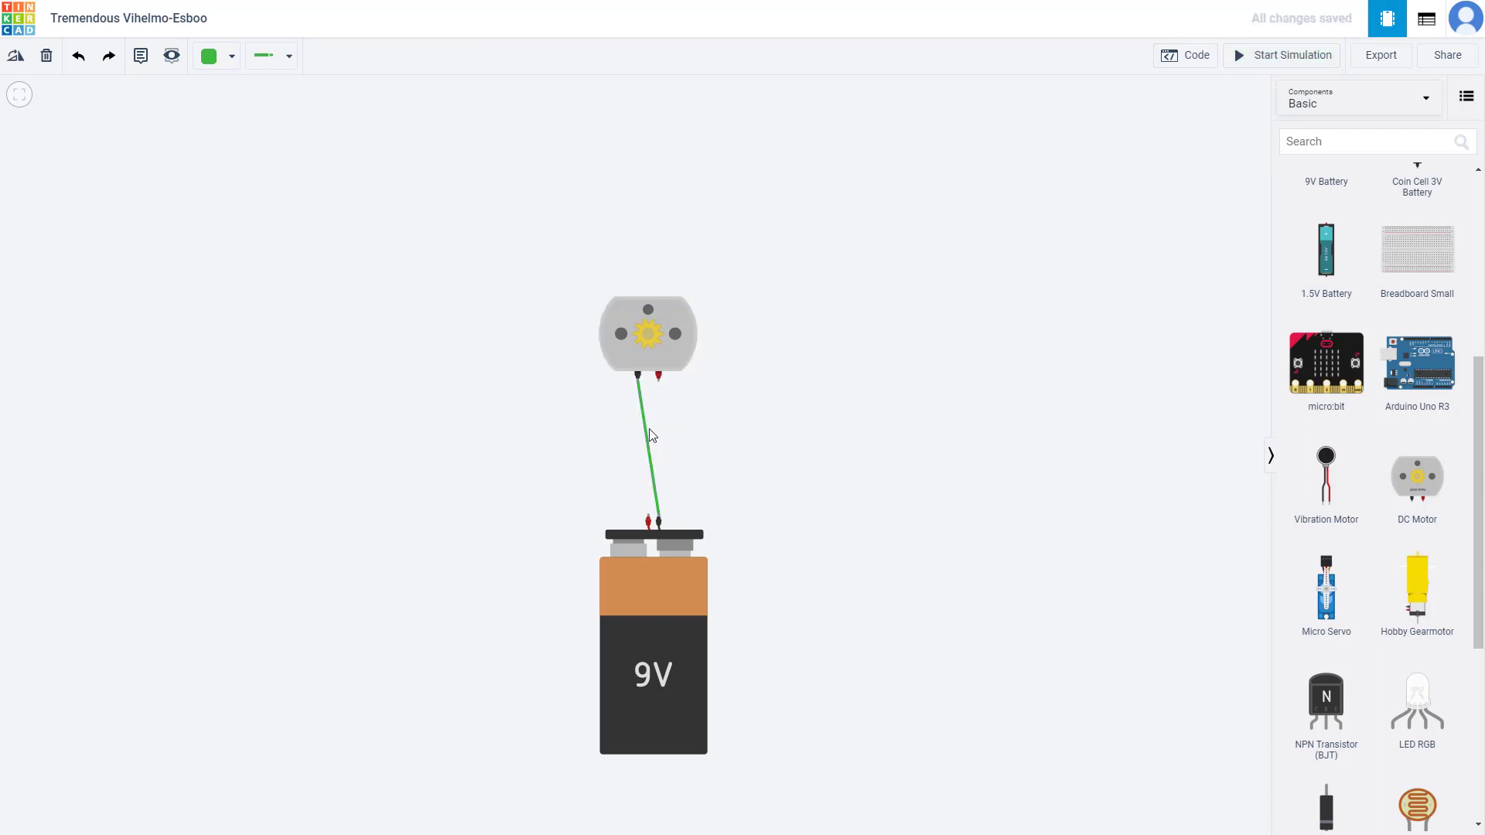
{"action": "left_click", "coordinate": [646, 429]}
{"action": "key", "text": "Delete"}
Step: Add a multimeter from the basic components to the right of the DC motor
{"action": "scroll", "coordinate": [1385, 556], "scroll_direction": "down", "scroll_amount": 5}
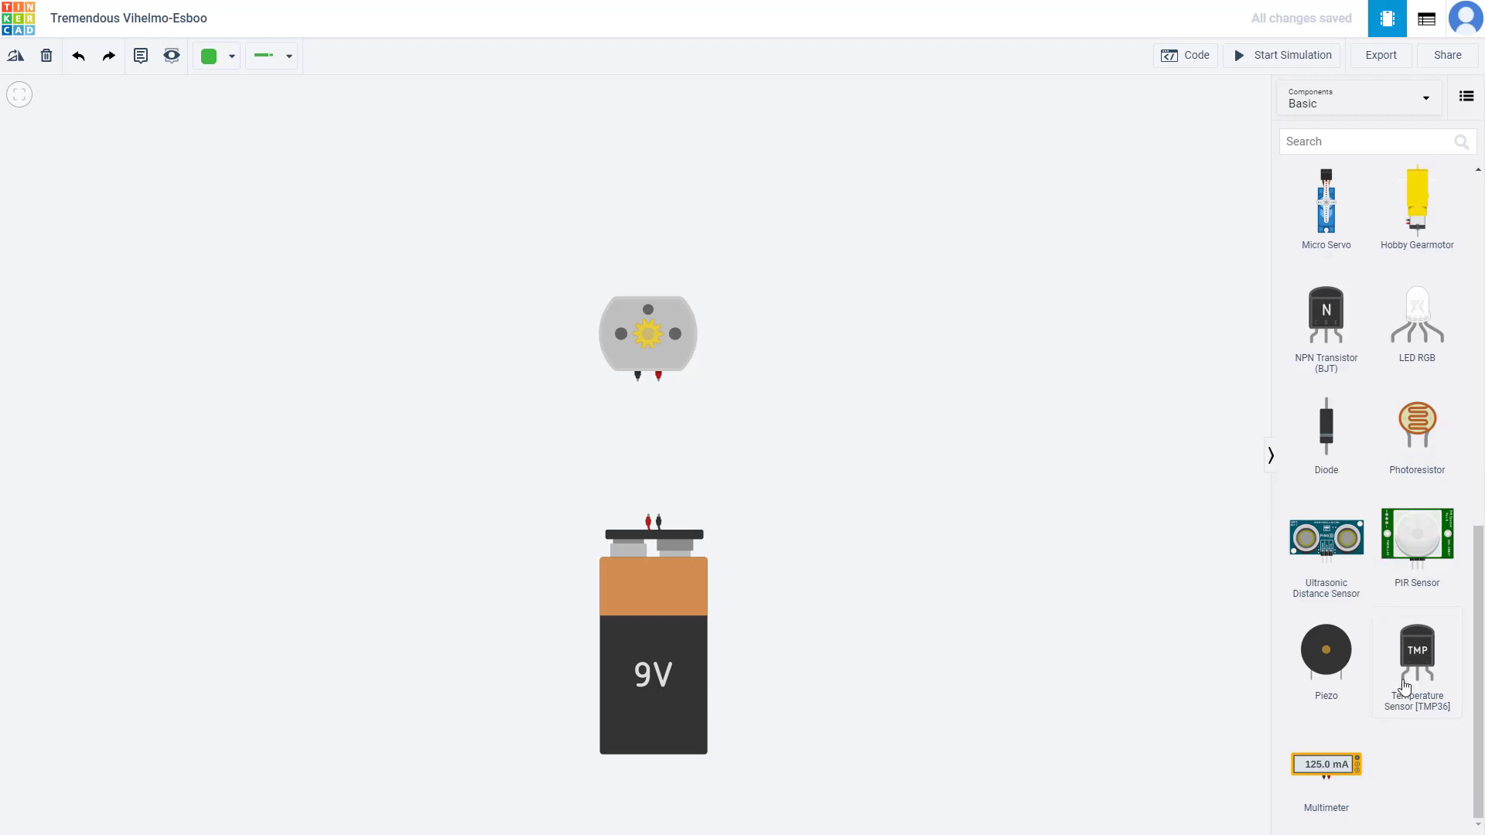
{"action": "left_click_drag", "start_coordinate": [1327, 780], "coordinate": [879, 345]}
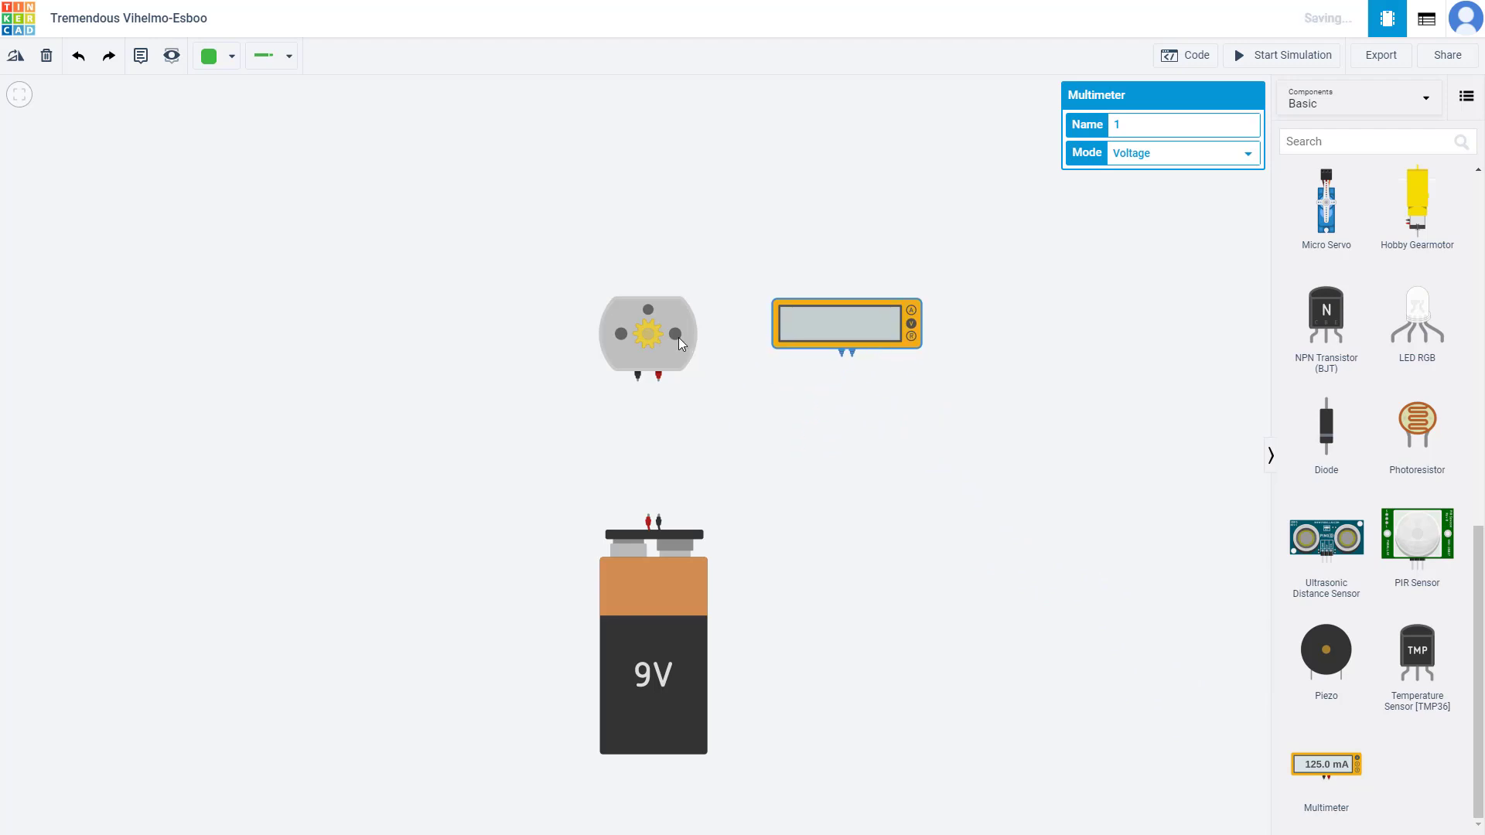
Step: Place the DC motor to the upper left of the battery with its terminals facing right, and move the multimeter directly above the battery
{"action": "left_click_drag", "start_coordinate": [680, 337], "coordinate": [509, 388]}
{"action": "key", "text": "r"}
{"action": "key", "text": "r"}
{"action": "key", "text": "r"}
{"action": "key", "text": "r"}
{"action": "key", "text": "r"}
{"action": "key", "text": "r"}
{"action": "key", "text": "r"}
{"action": "key", "text": "r"}
{"action": "key", "text": "r"}
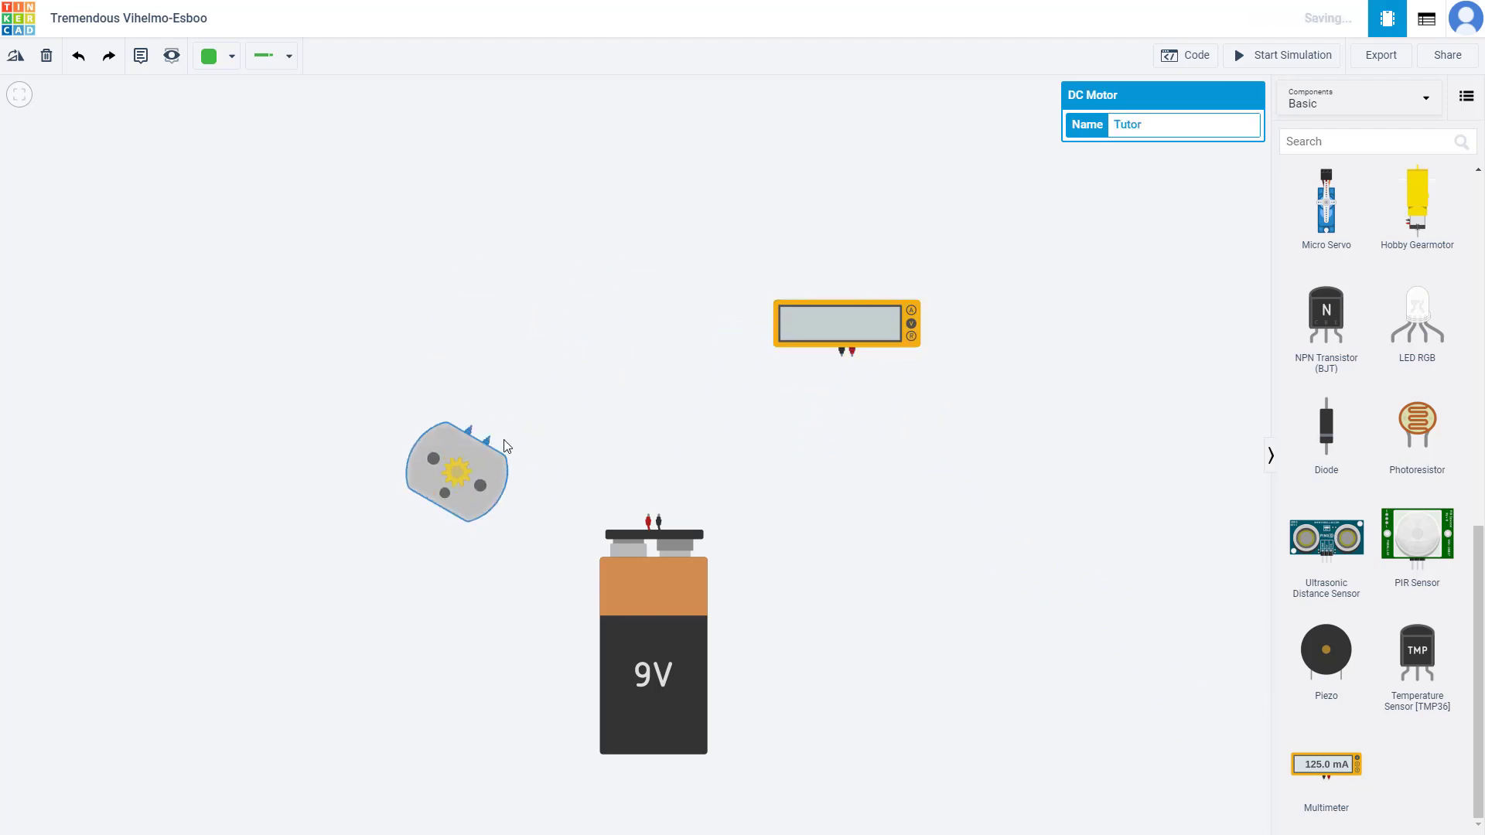
{"action": "left_click_drag", "start_coordinate": [474, 437], "coordinate": [576, 449]}
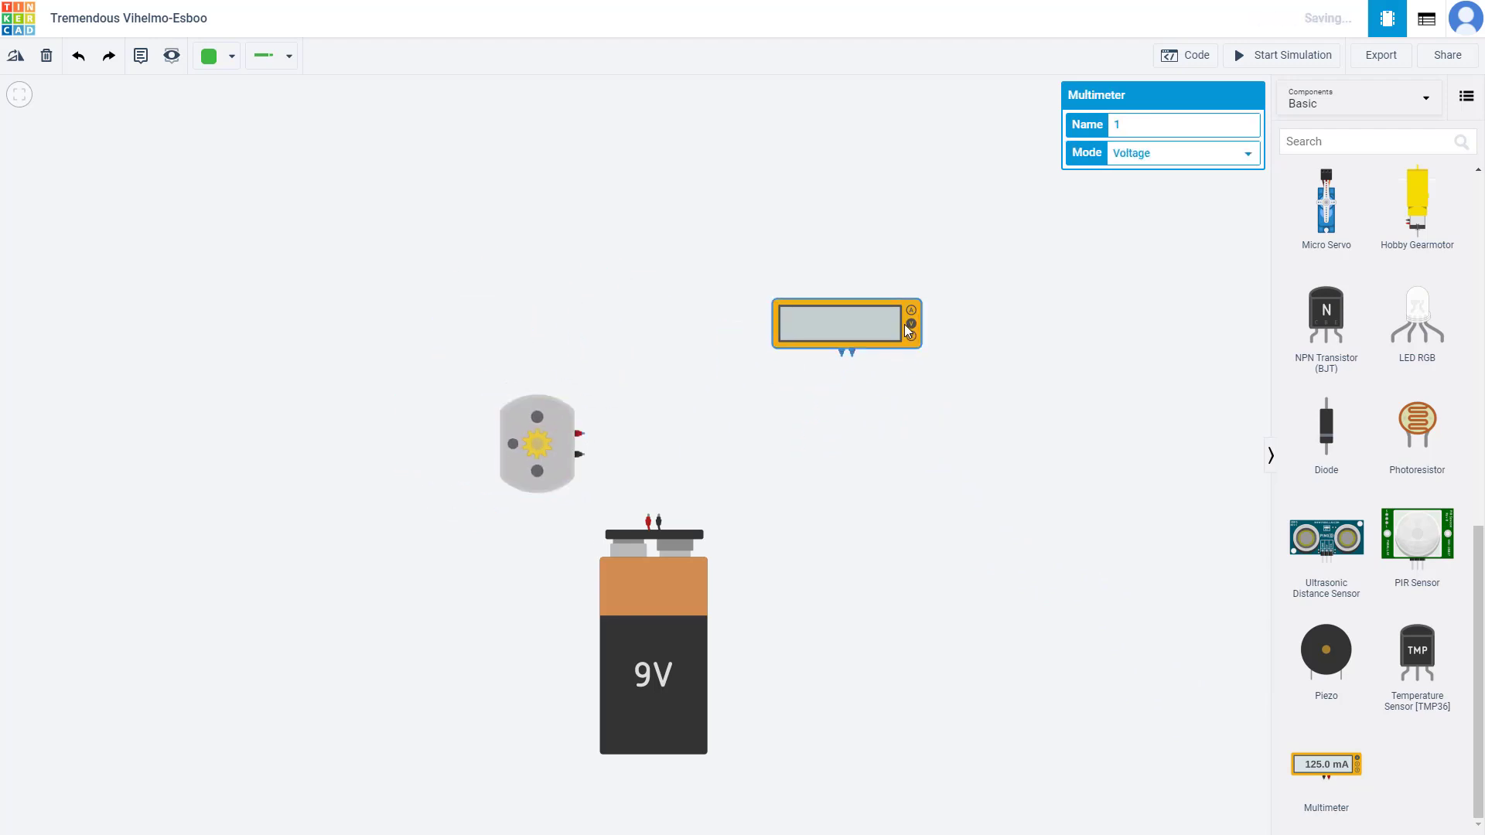
{"action": "left_click_drag", "start_coordinate": [903, 323], "coordinate": [684, 334]}
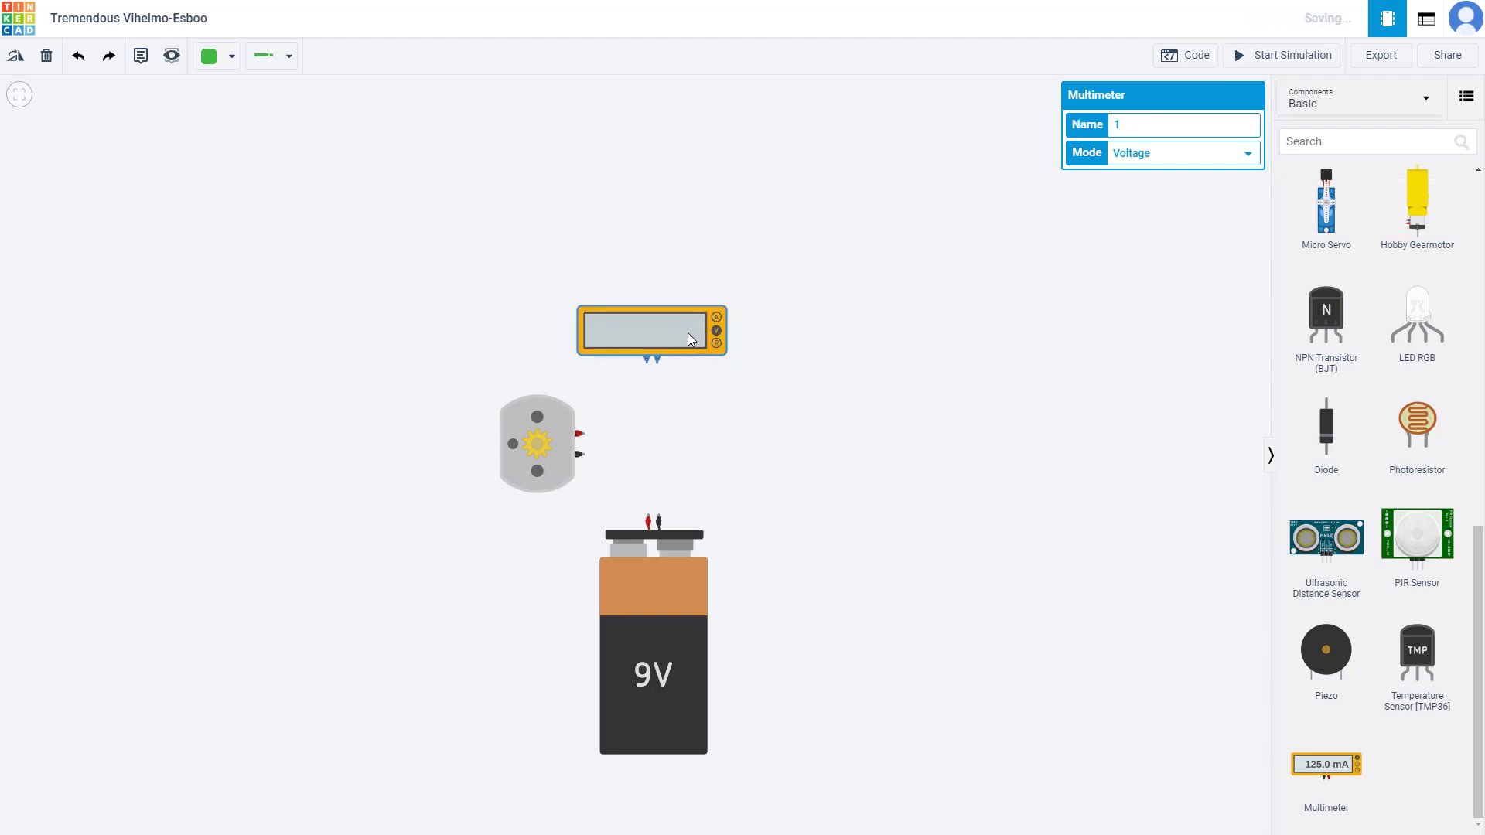
Step: Add a red LED between the multimeter and battery heights, to the right of the DC motor, rotated so its legs face the motor
{"action": "left_click", "coordinate": [870, 391]}
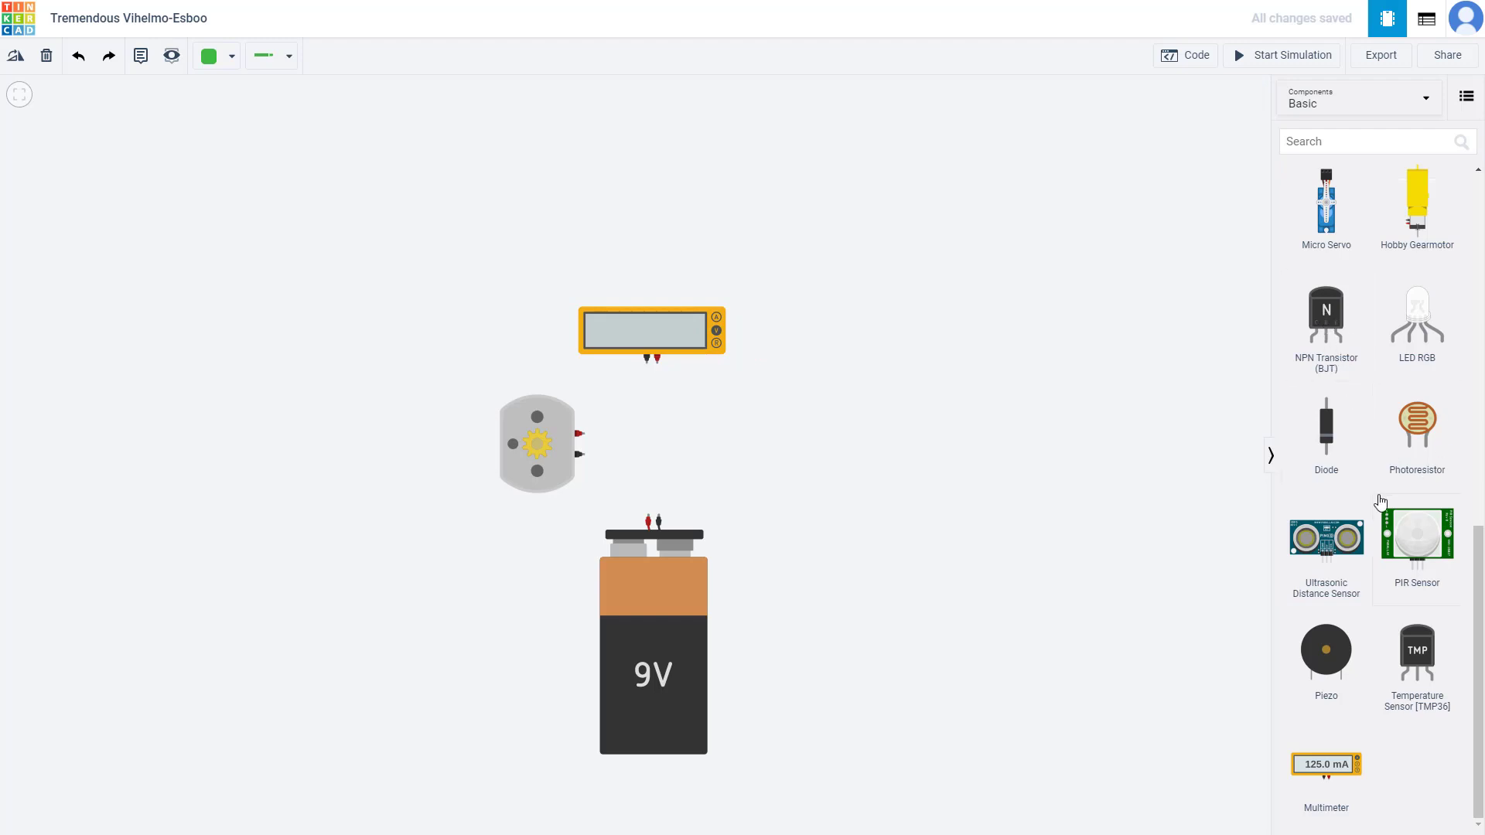
{"action": "scroll", "coordinate": [1384, 511], "scroll_direction": "up", "scroll_amount": 10}
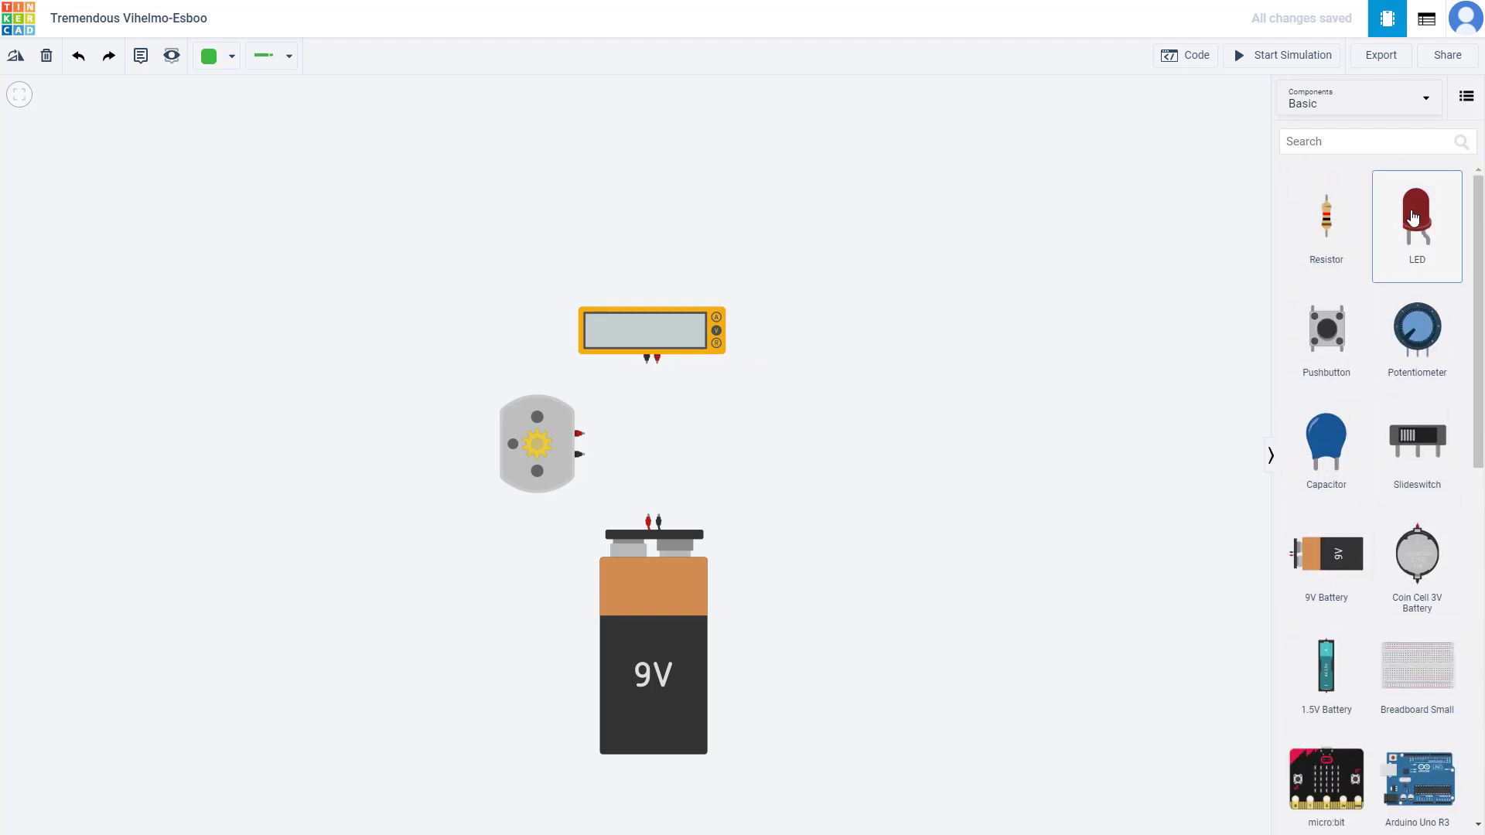
{"action": "left_click_drag", "start_coordinate": [1413, 217], "coordinate": [778, 438]}
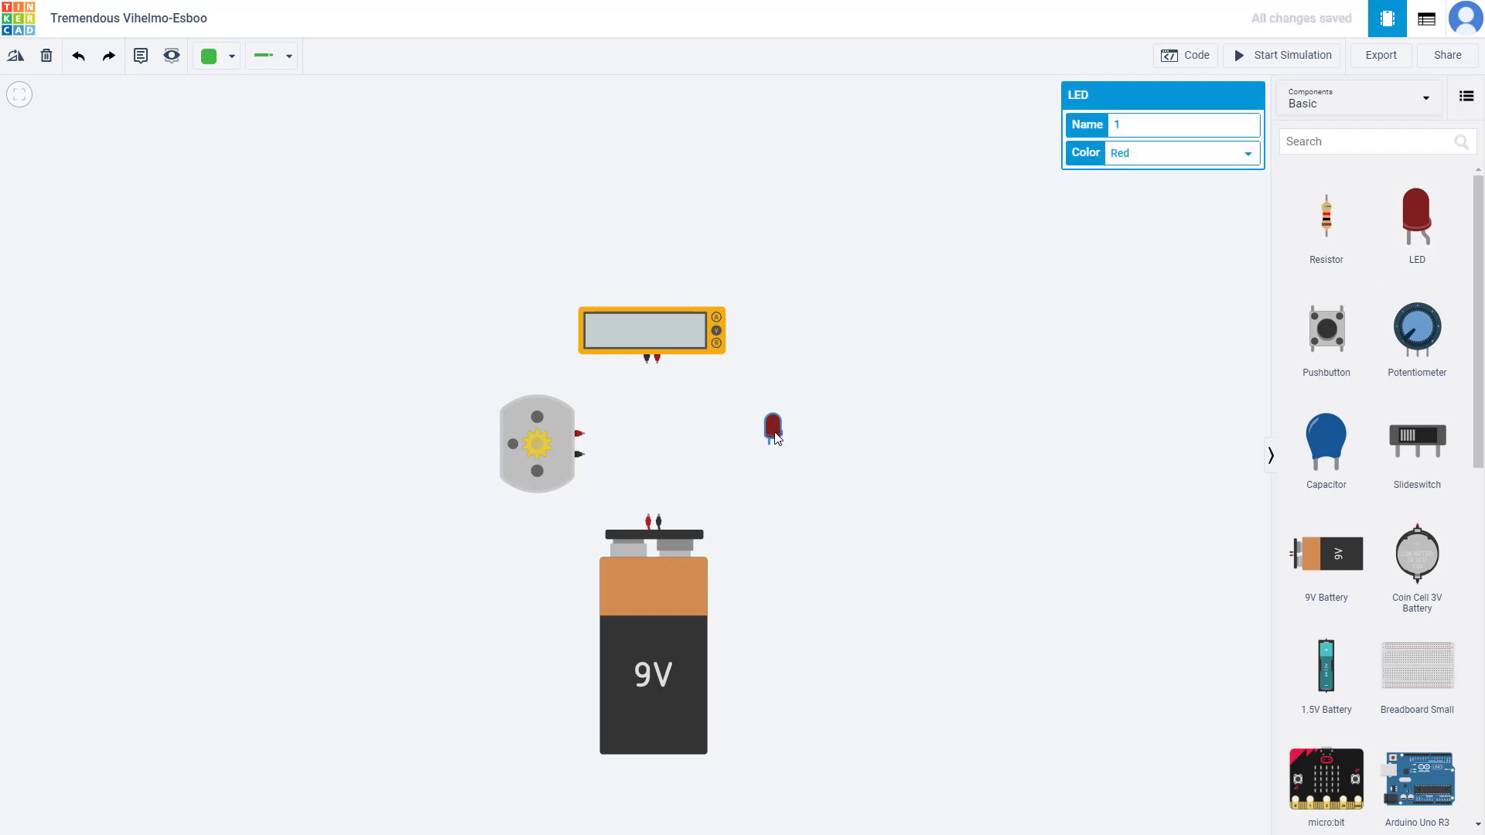
{"action": "key", "text": "r"}
{"action": "key", "text": "r"}
{"action": "key", "text": "r"}
{"action": "left_click", "coordinate": [777, 520]}
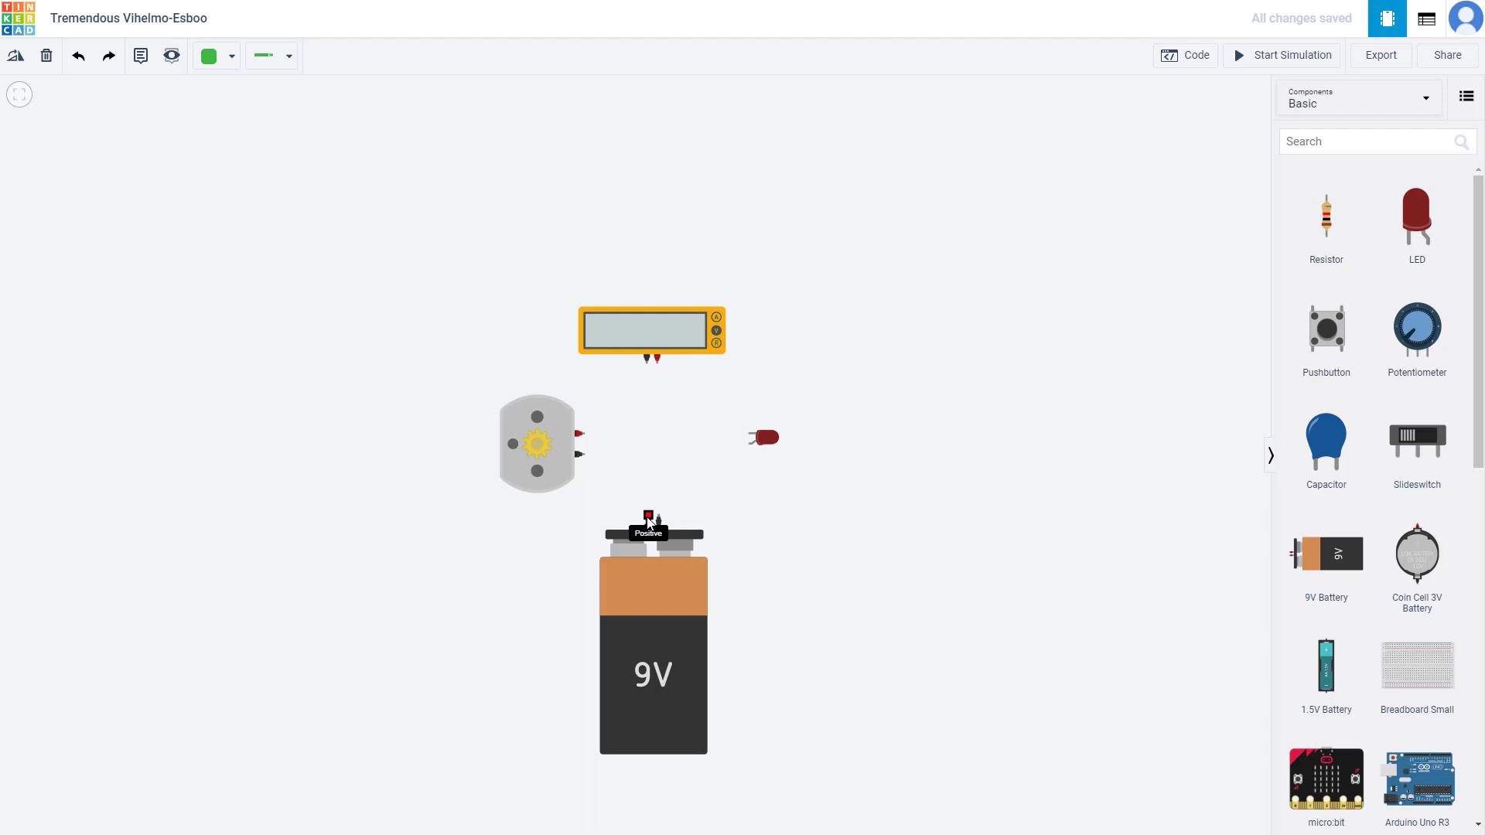
Step: Wire the battery's positive terminal to the motor's black terminal, the motor's red terminal to the multimeter's negative, and the multimeter's positive to the battery's negative
{"action": "left_click", "coordinate": [649, 516]}
{"action": "left_click", "coordinate": [581, 455]}
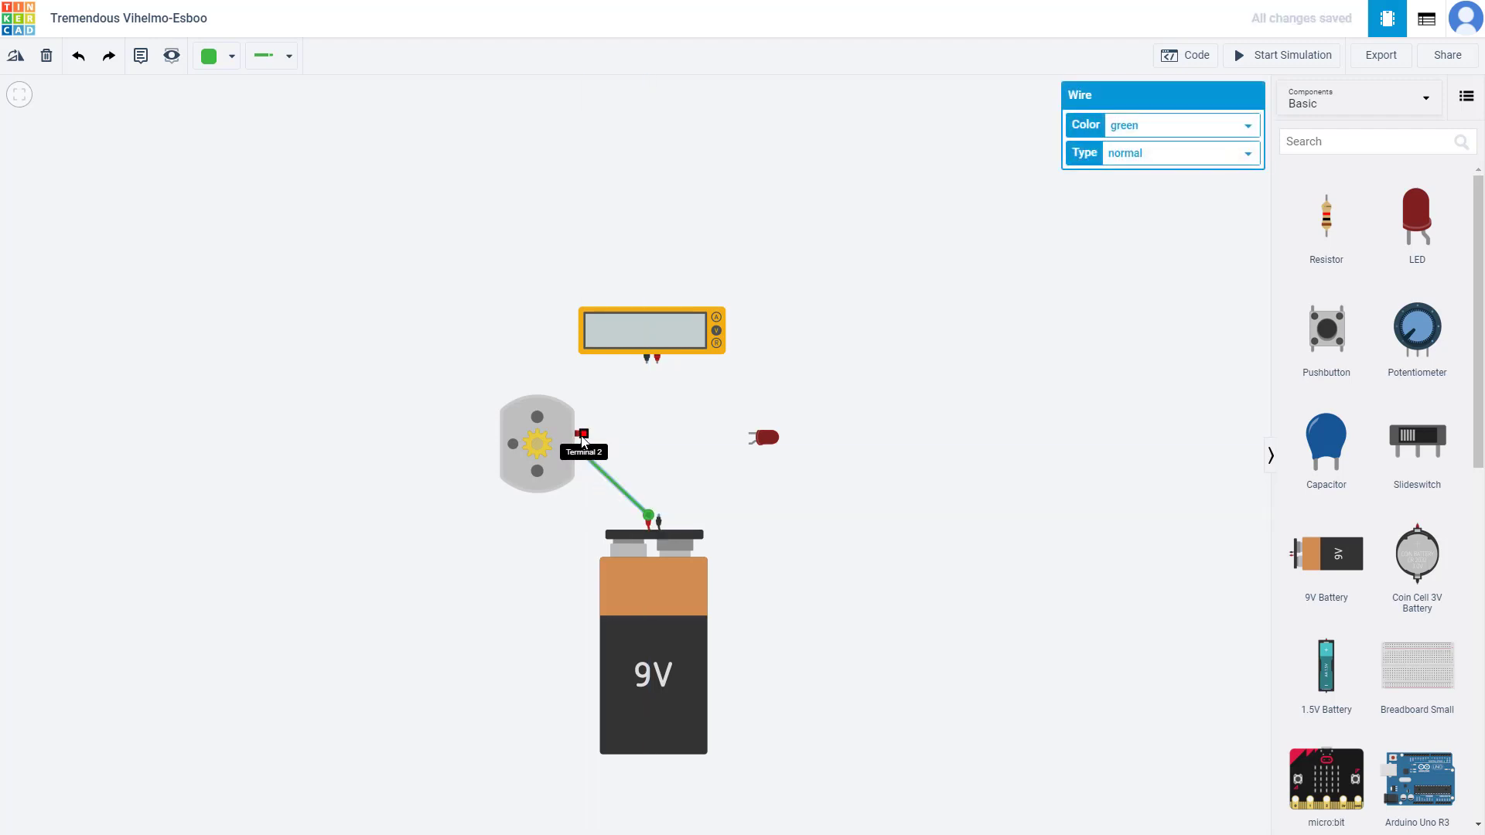
{"action": "left_click", "coordinate": [582, 434]}
{"action": "left_click", "coordinate": [647, 358]}
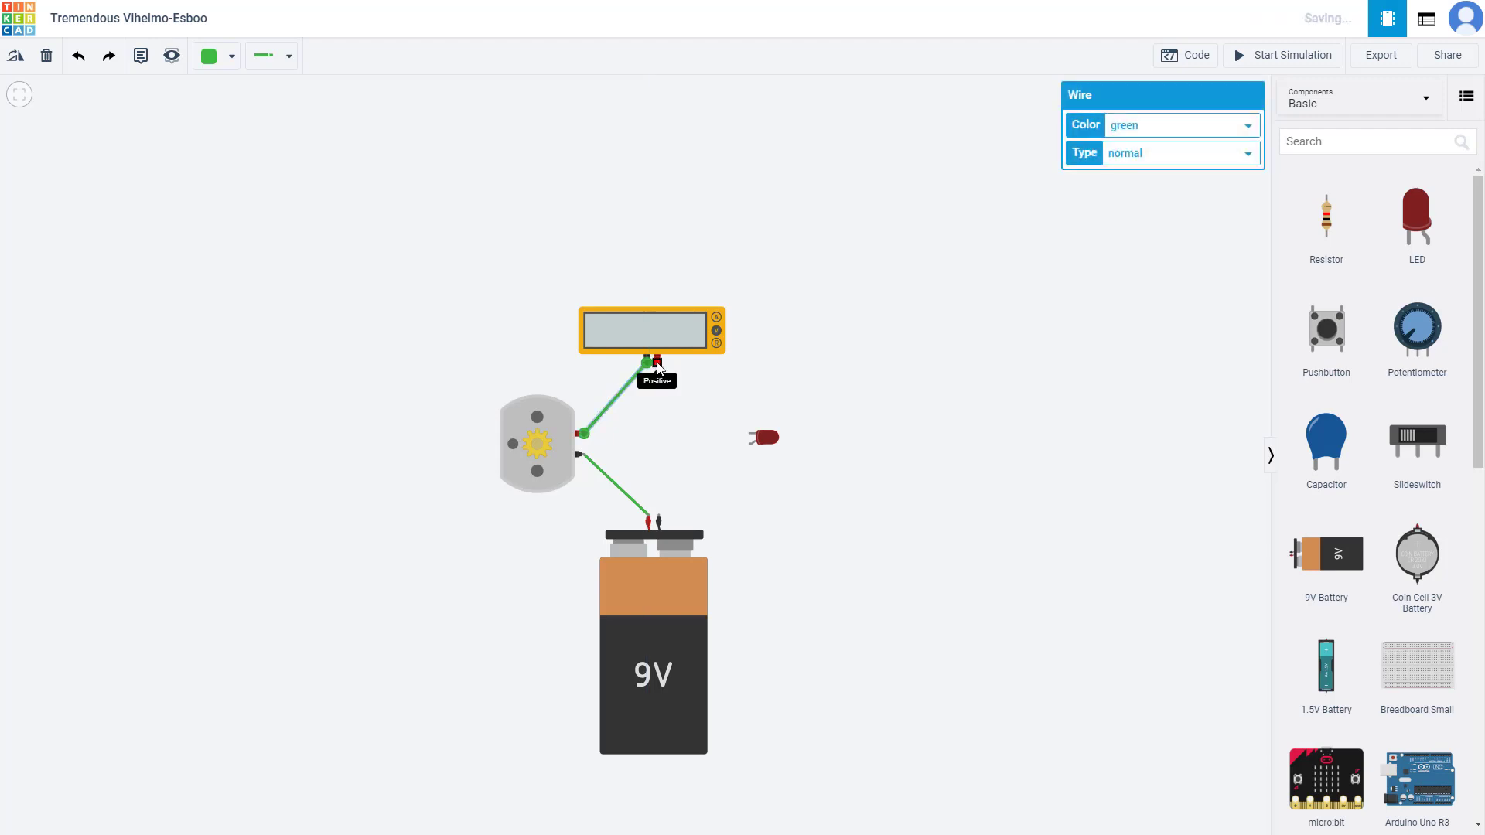
{"action": "left_click", "coordinate": [658, 358]}
{"action": "left_click", "coordinate": [659, 517]}
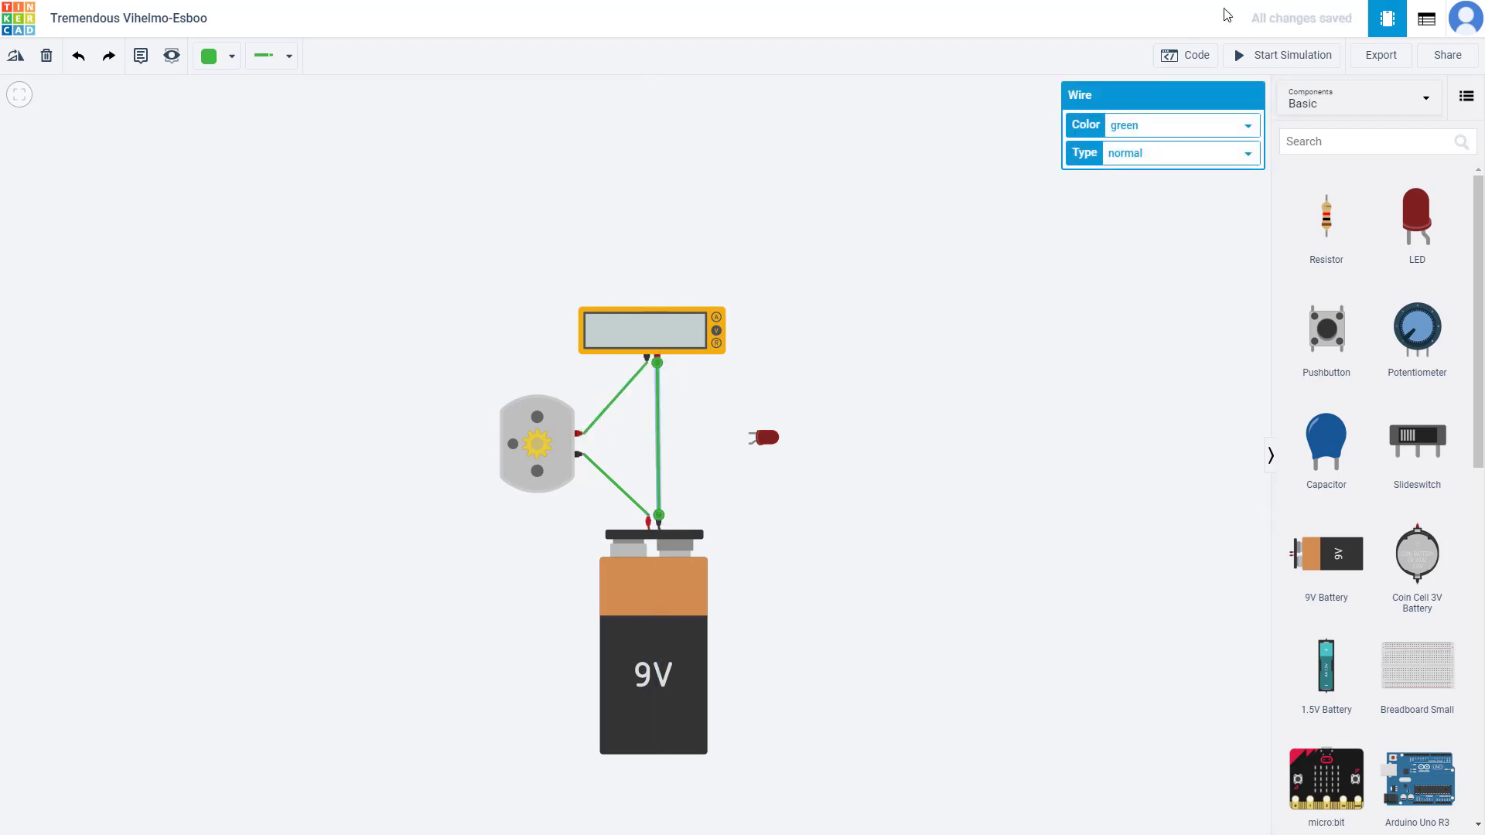
Step: Simulate the series circuit of battery, motor and multimeter, check the multimeter's reading, and stop the simulation
{"action": "left_click", "coordinate": [1262, 56]}
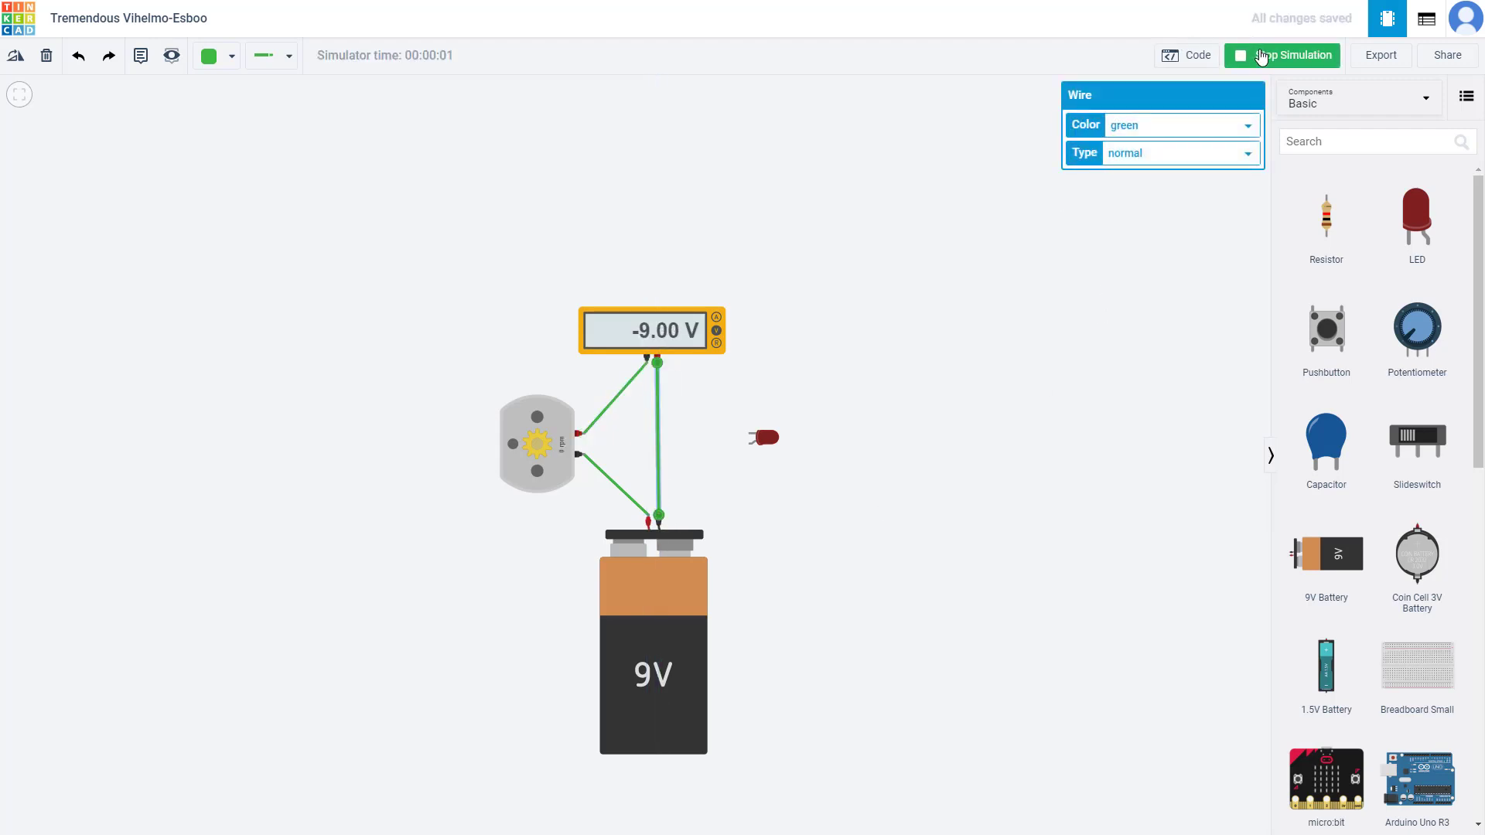
{"action": "left_click", "coordinate": [663, 333]}
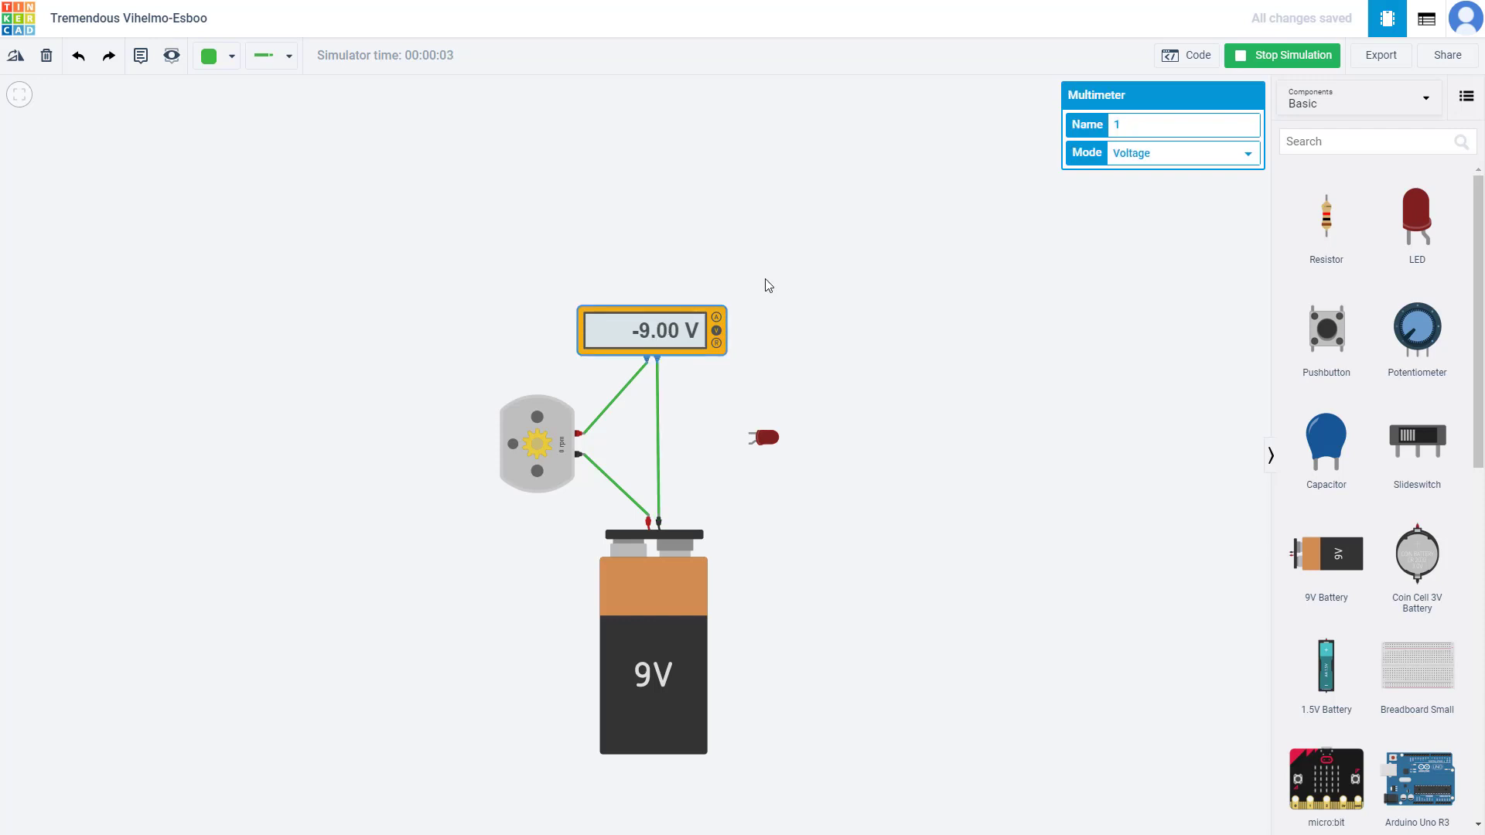
{"action": "left_click", "coordinate": [1258, 55]}
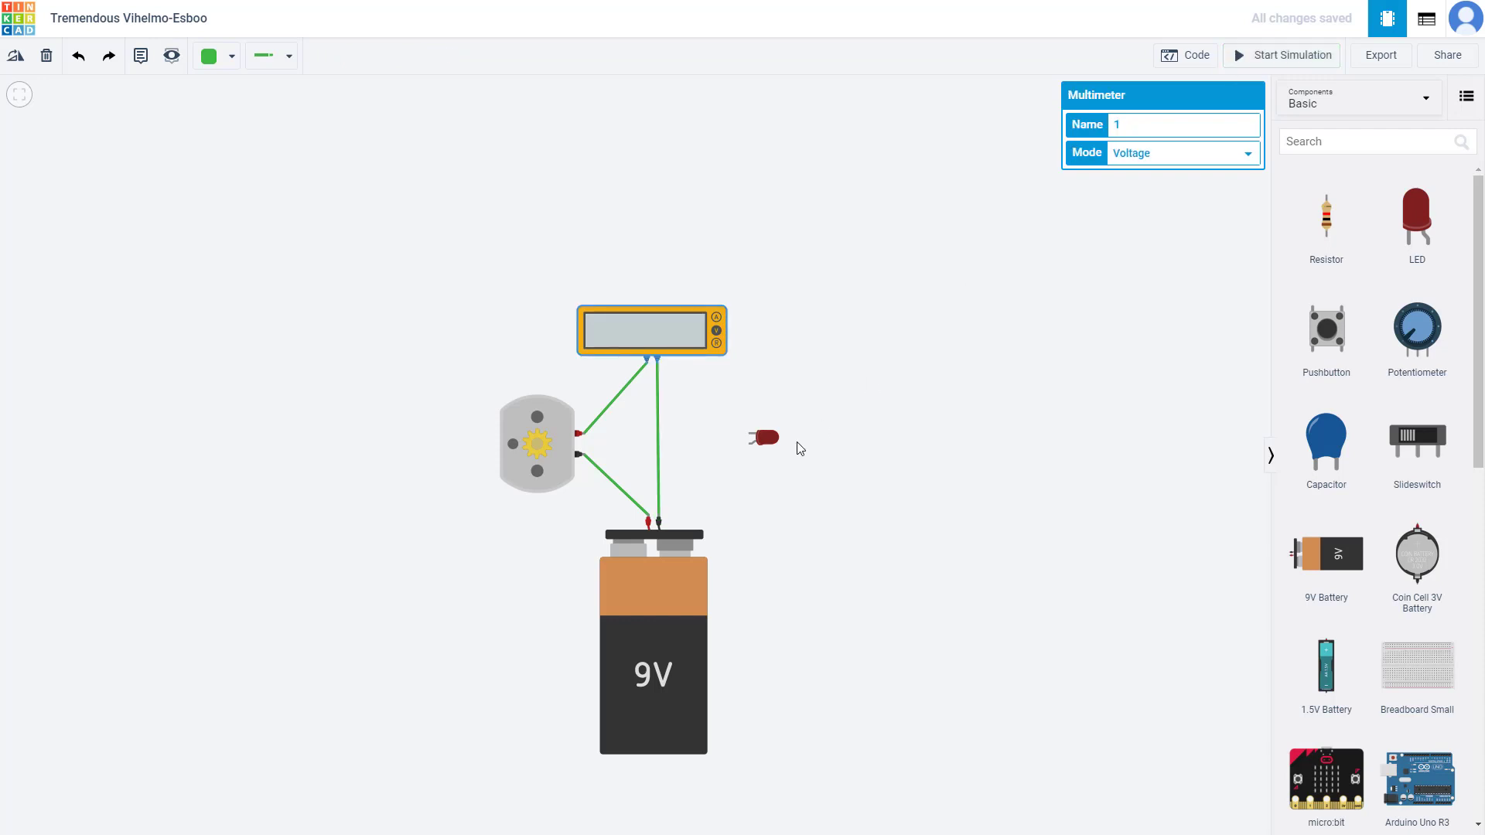
Step: Replace the wire between the multimeter's positive and battery's negative terminals with the LED wired in series, and briefly simulate the circuit
{"action": "left_click", "coordinate": [660, 476]}
{"action": "key", "text": "Delete"}
{"action": "left_click", "coordinate": [657, 361]}
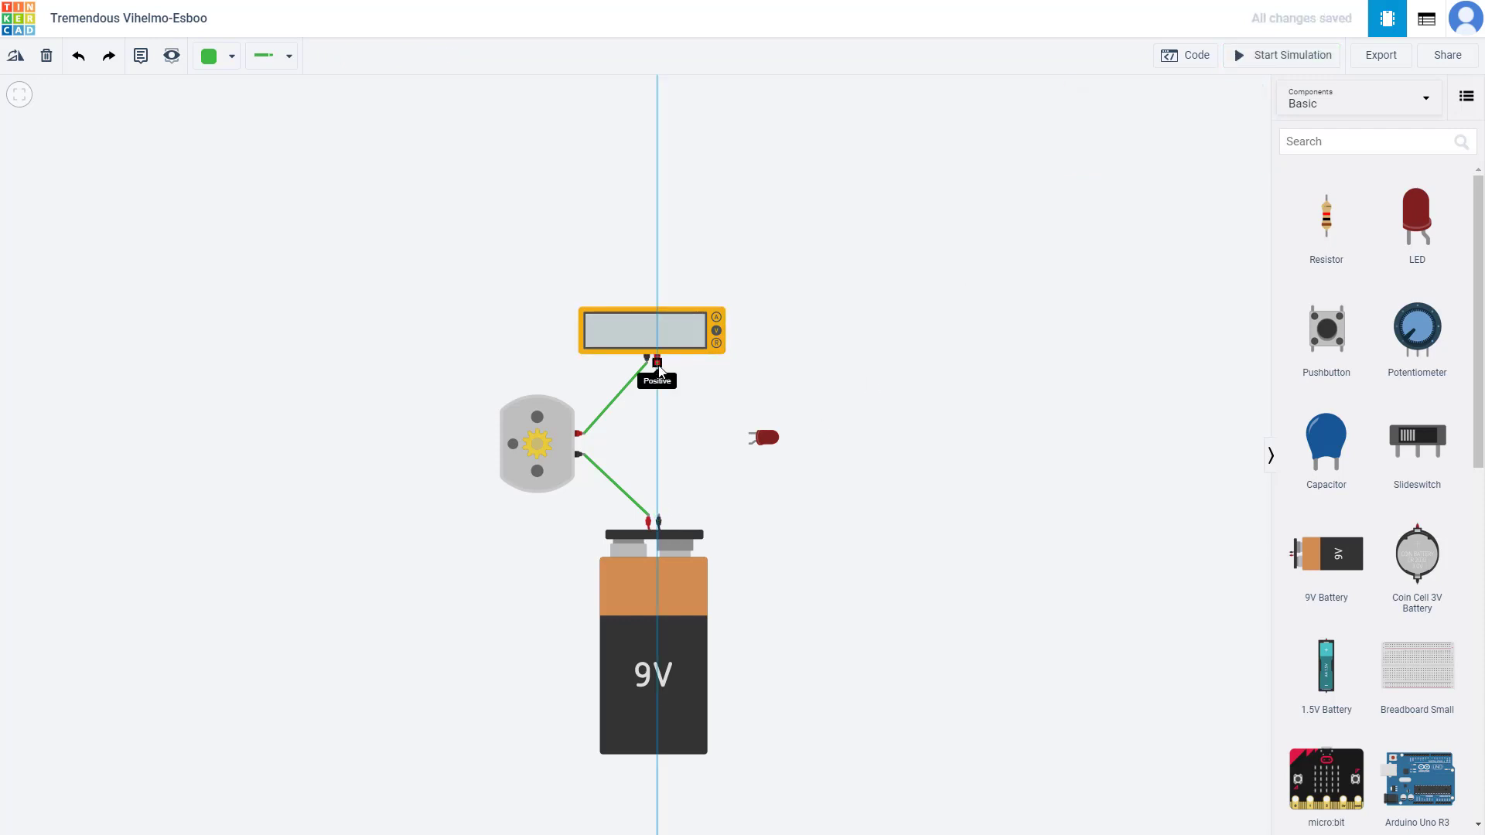
{"action": "left_click", "coordinate": [749, 434]}
{"action": "left_click", "coordinate": [749, 444]}
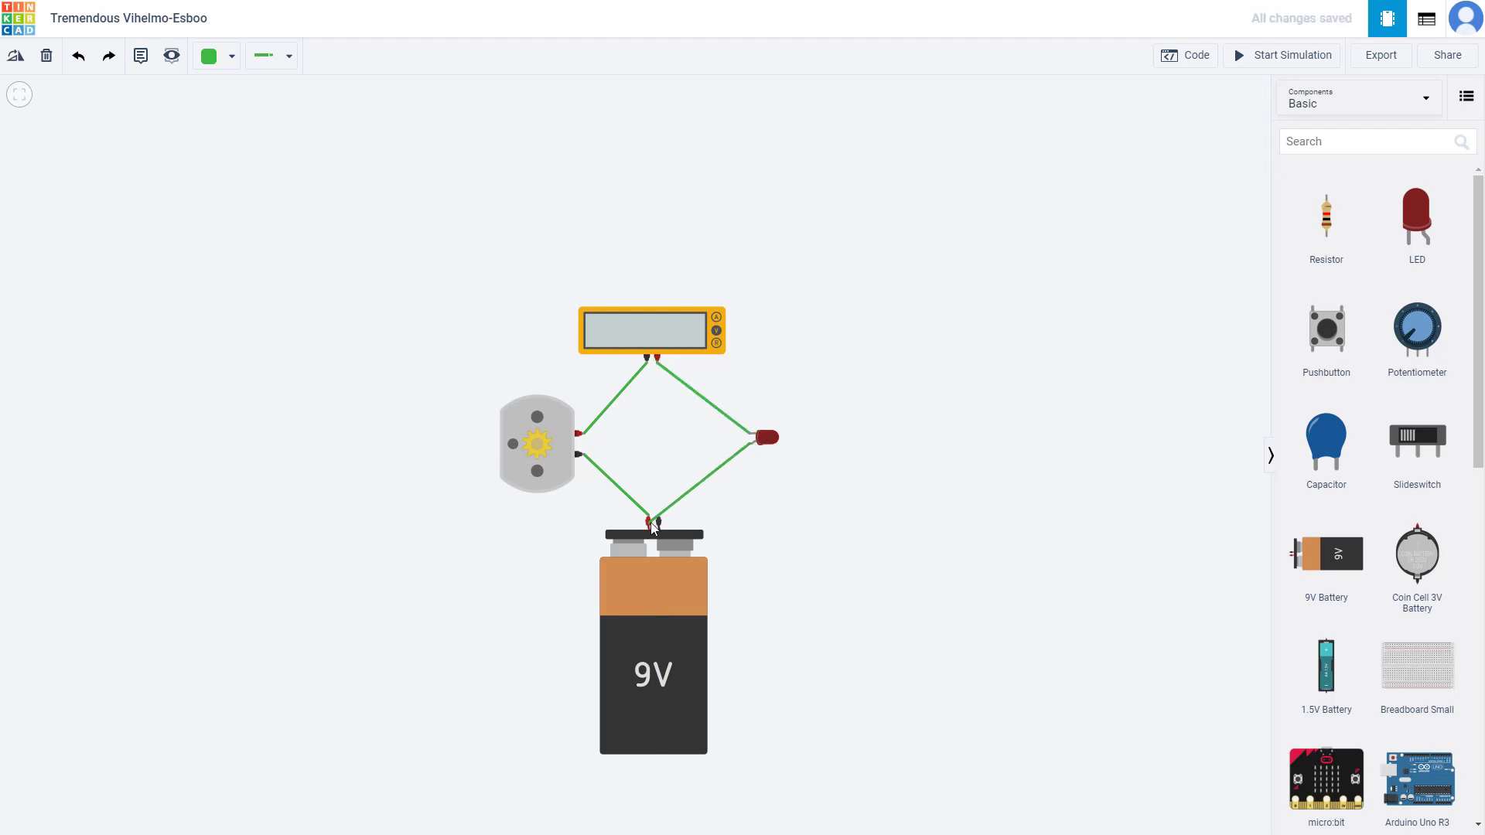
{"action": "left_click", "coordinate": [658, 515]}
{"action": "left_click", "coordinate": [1254, 56]}
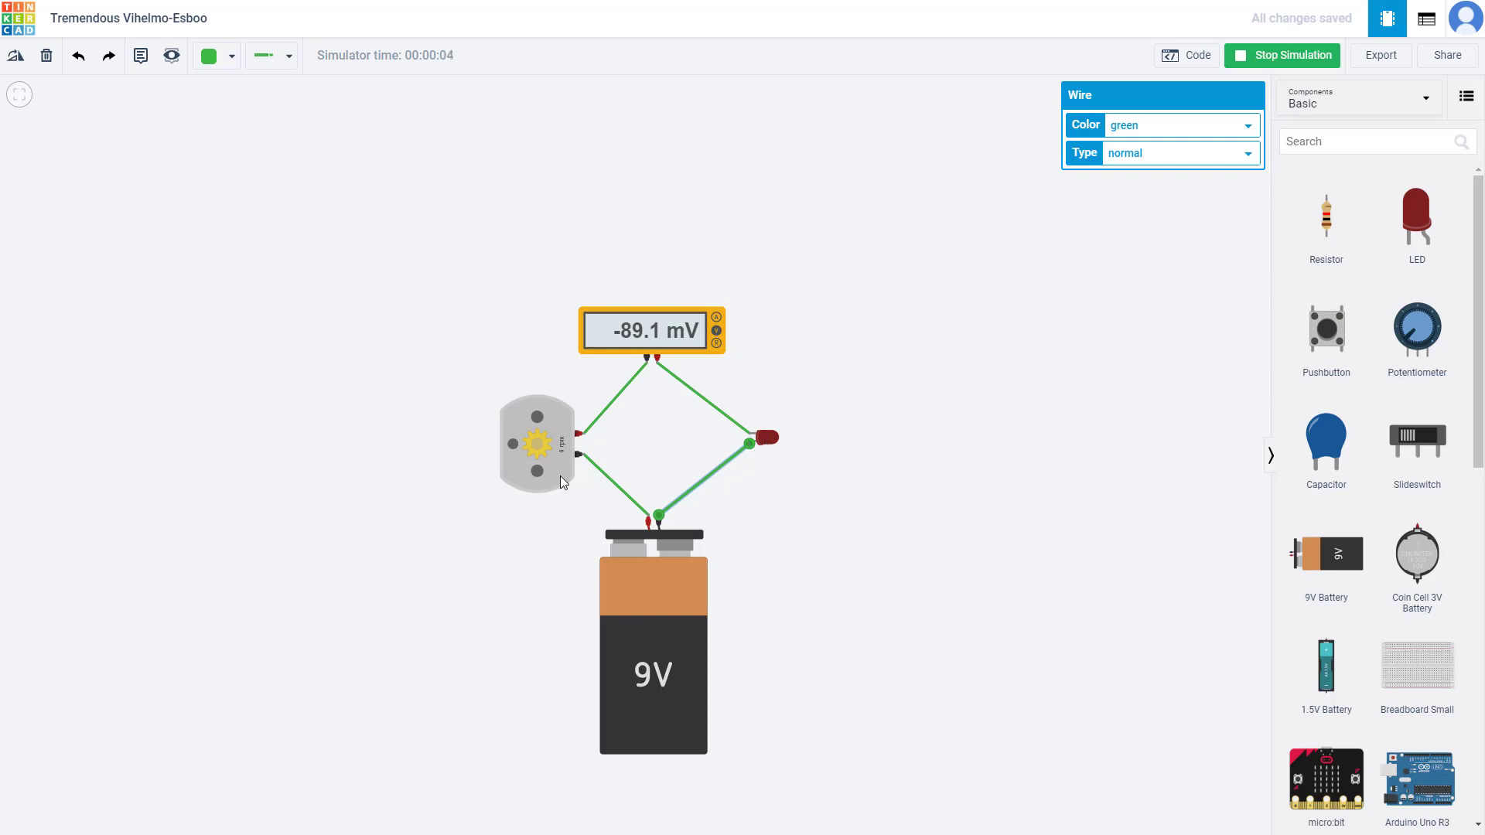
{"action": "left_click", "coordinate": [1283, 56]}
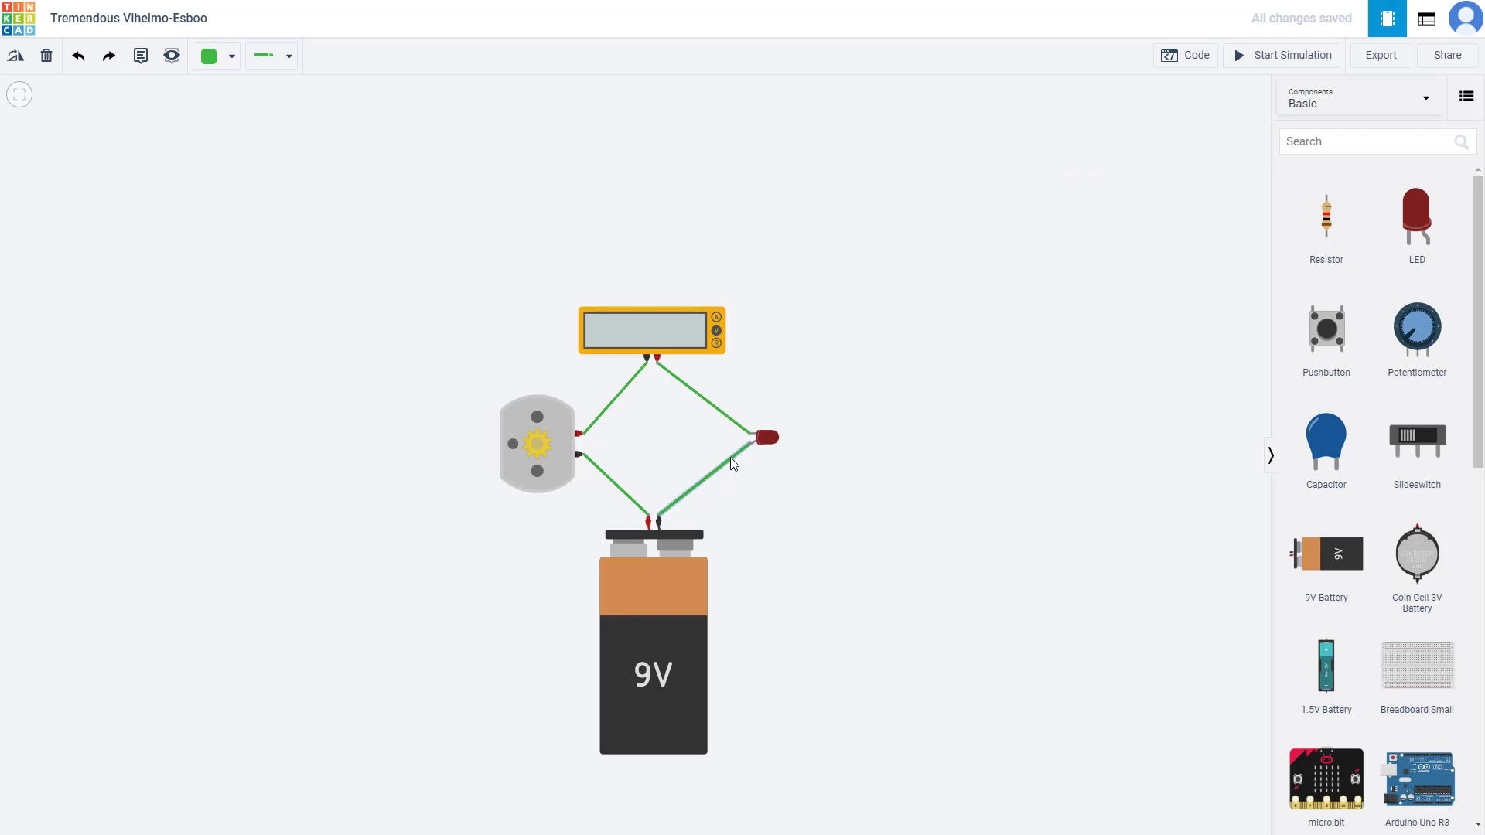
Step: Delete the wires joining the LED to the battery and the multimeter, and the wire between the motor and the battery
{"action": "left_click", "coordinate": [730, 457]}
{"action": "key", "text": "Delete"}
{"action": "left_click", "coordinate": [736, 422]}
{"action": "key", "text": "Delete"}
{"action": "left_click", "coordinate": [647, 515]}
{"action": "key", "text": "Delete"}
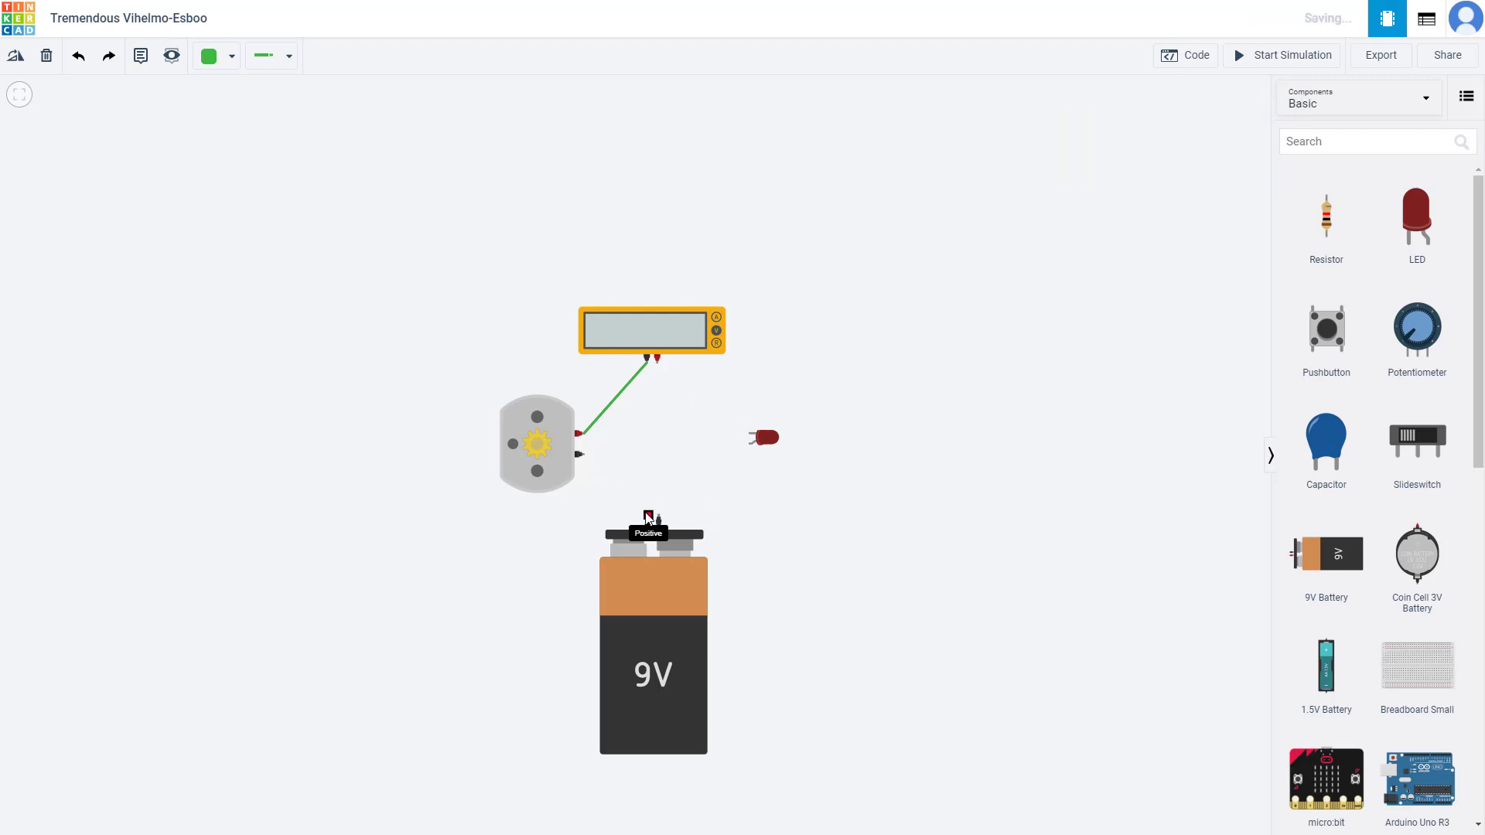
Step: Wire the battery's positive terminal to the LED's upper leg and its negative terminal to the lower leg, and briefly simulate the circuit
{"action": "left_click", "coordinate": [648, 516]}
{"action": "left_click", "coordinate": [749, 435]}
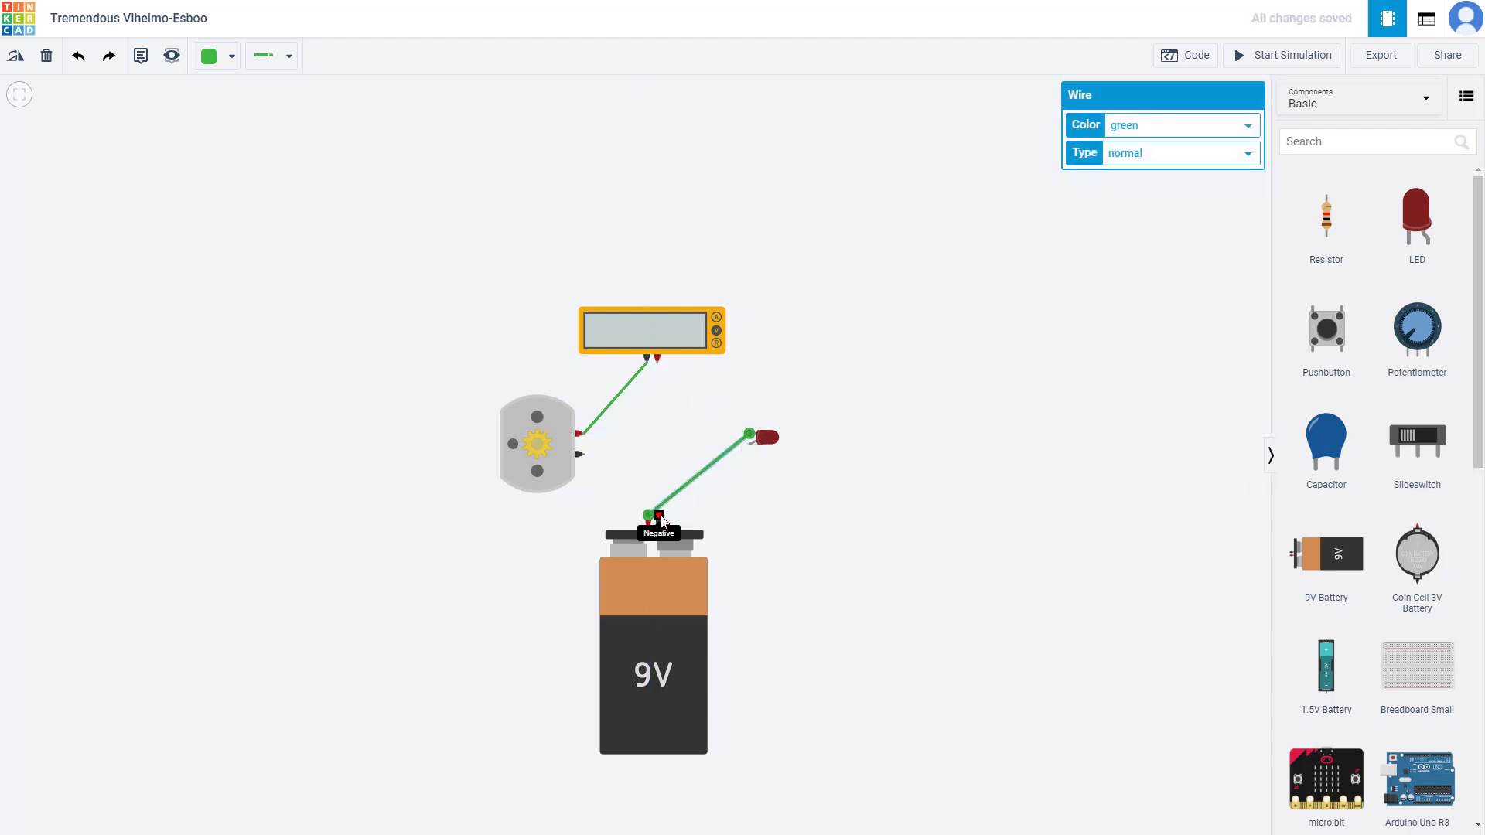
{"action": "left_click", "coordinate": [659, 516]}
{"action": "left_click", "coordinate": [750, 444]}
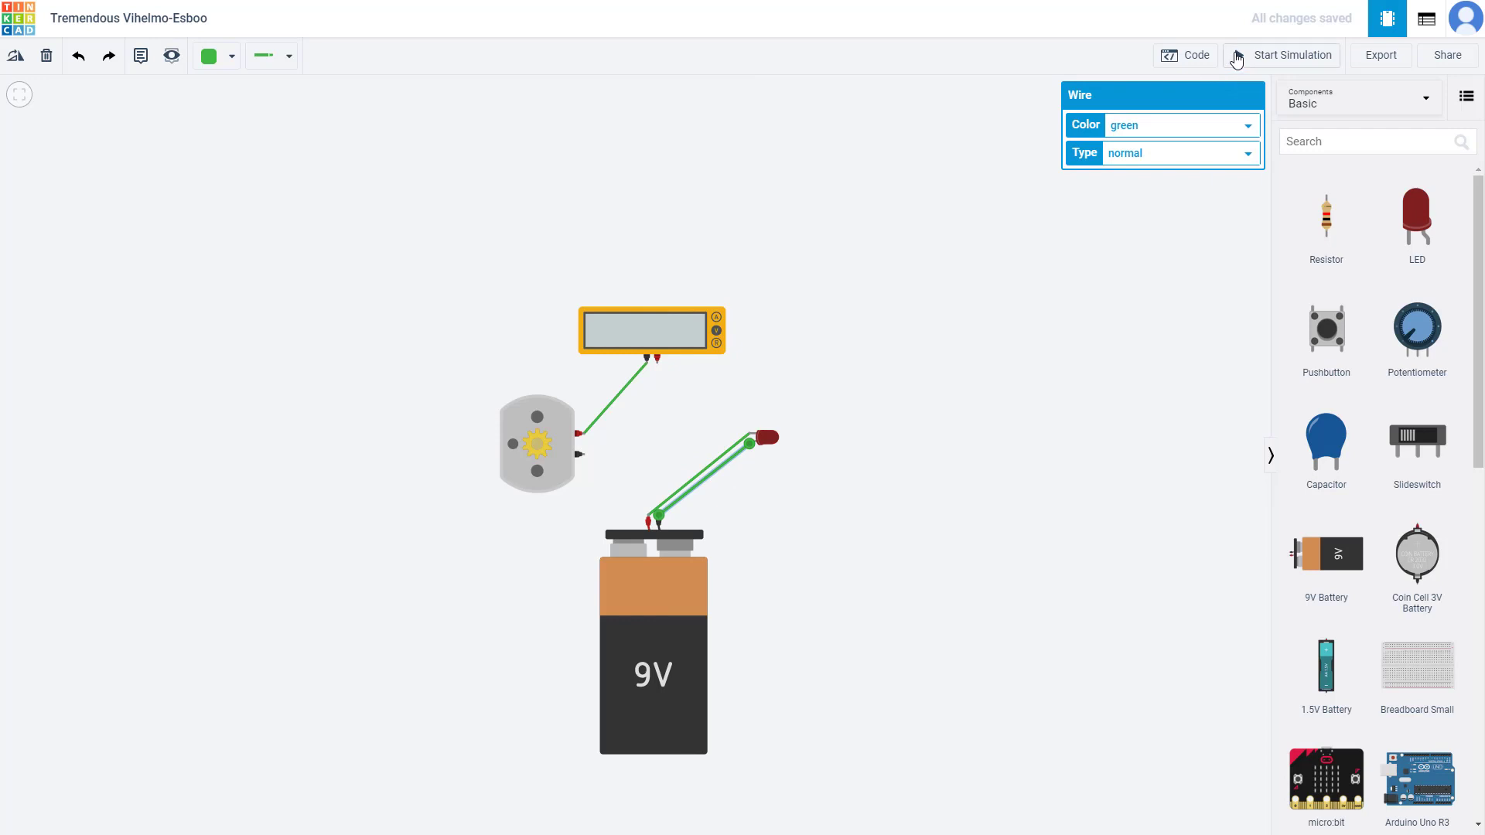
{"action": "left_click", "coordinate": [1237, 57]}
{"action": "left_click", "coordinate": [1237, 59]}
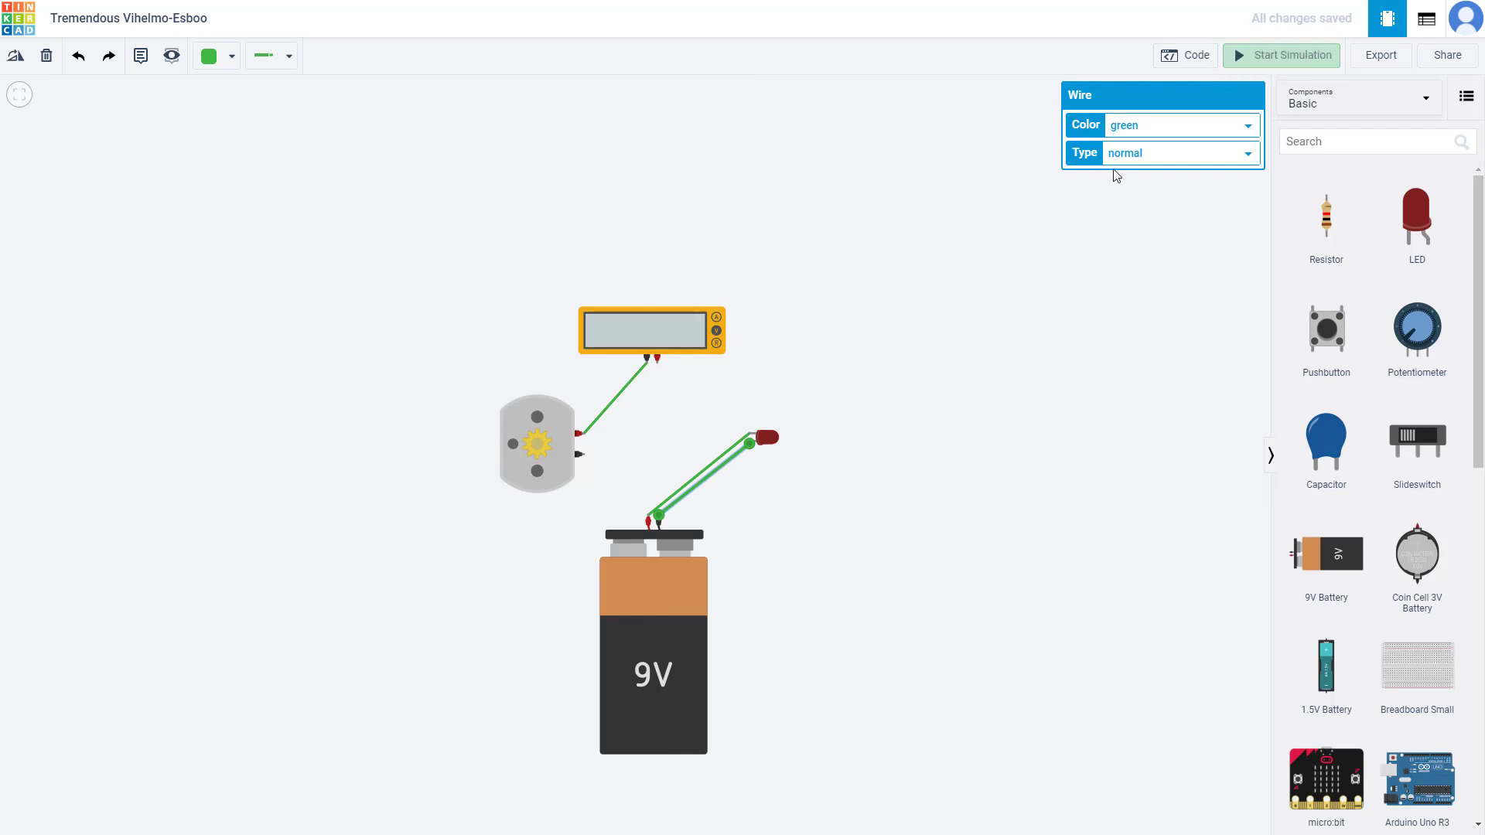
Step: Delete both wires between the battery and the LED
{"action": "left_click", "coordinate": [756, 484]}
{"action": "left_click", "coordinate": [716, 471]}
{"action": "key", "text": "Delete"}
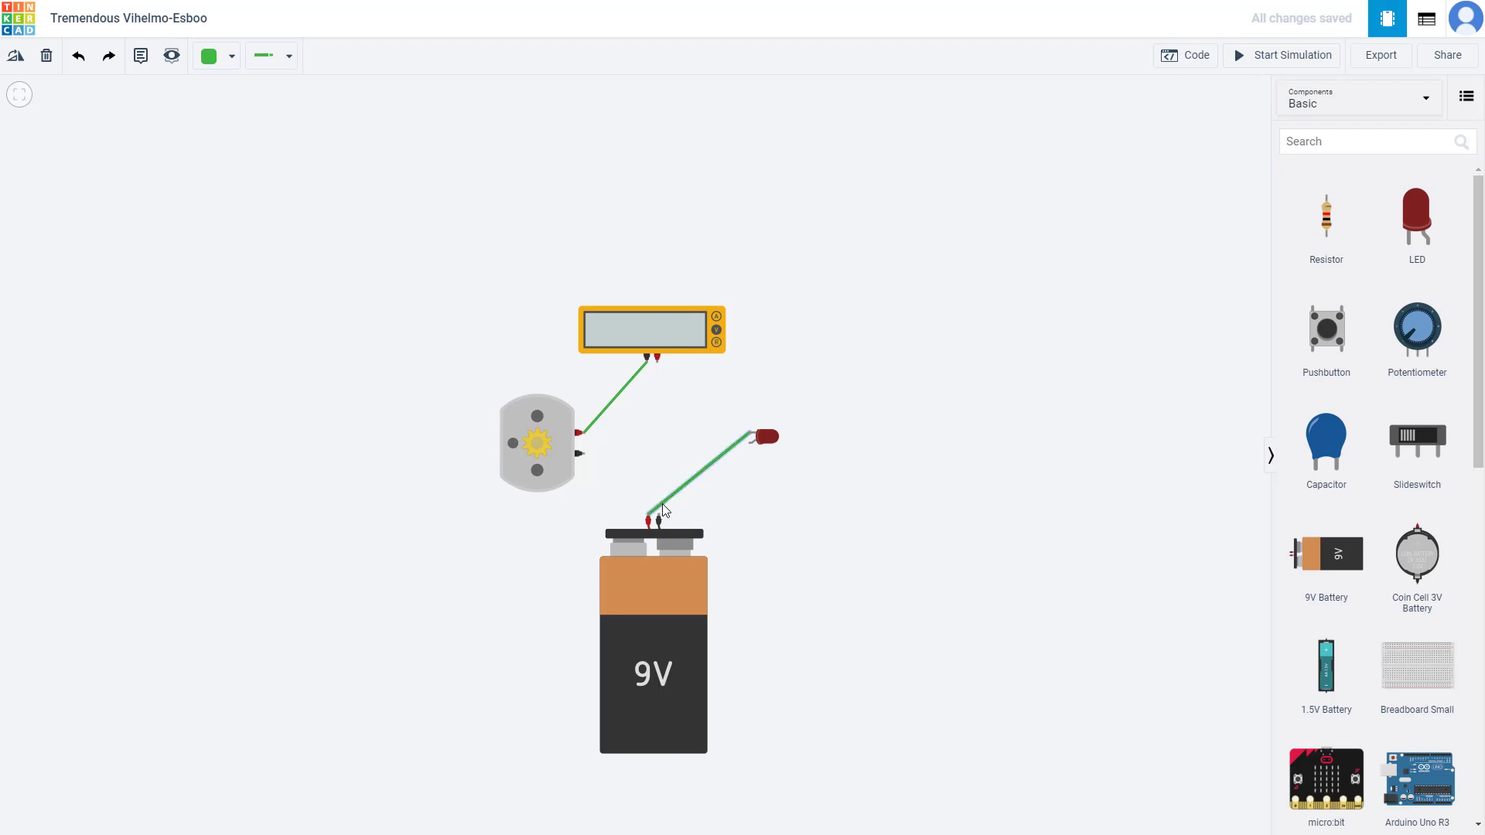
{"action": "left_click", "coordinate": [663, 504]}
{"action": "key", "text": "Delete"}
Step: Connect the LED with reversed polarity, battery negative to its upper leg and positive to its lower leg, and briefly simulate the circuit
{"action": "left_click", "coordinate": [659, 515]}
{"action": "left_click", "coordinate": [749, 437]}
{"action": "left_click", "coordinate": [649, 519]}
{"action": "left_click", "coordinate": [756, 444]}
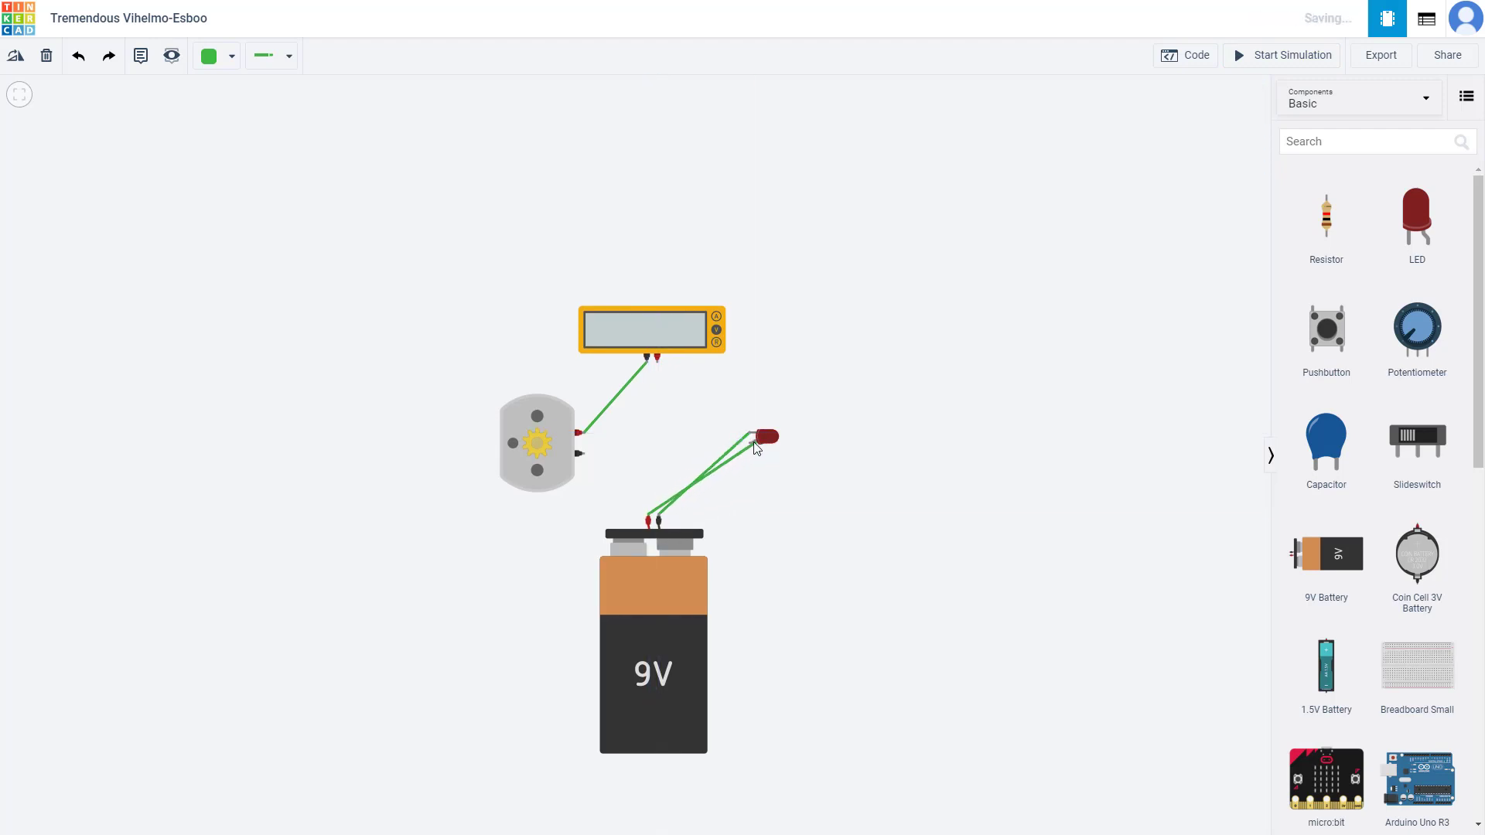
{"action": "left_click", "coordinate": [1269, 55]}
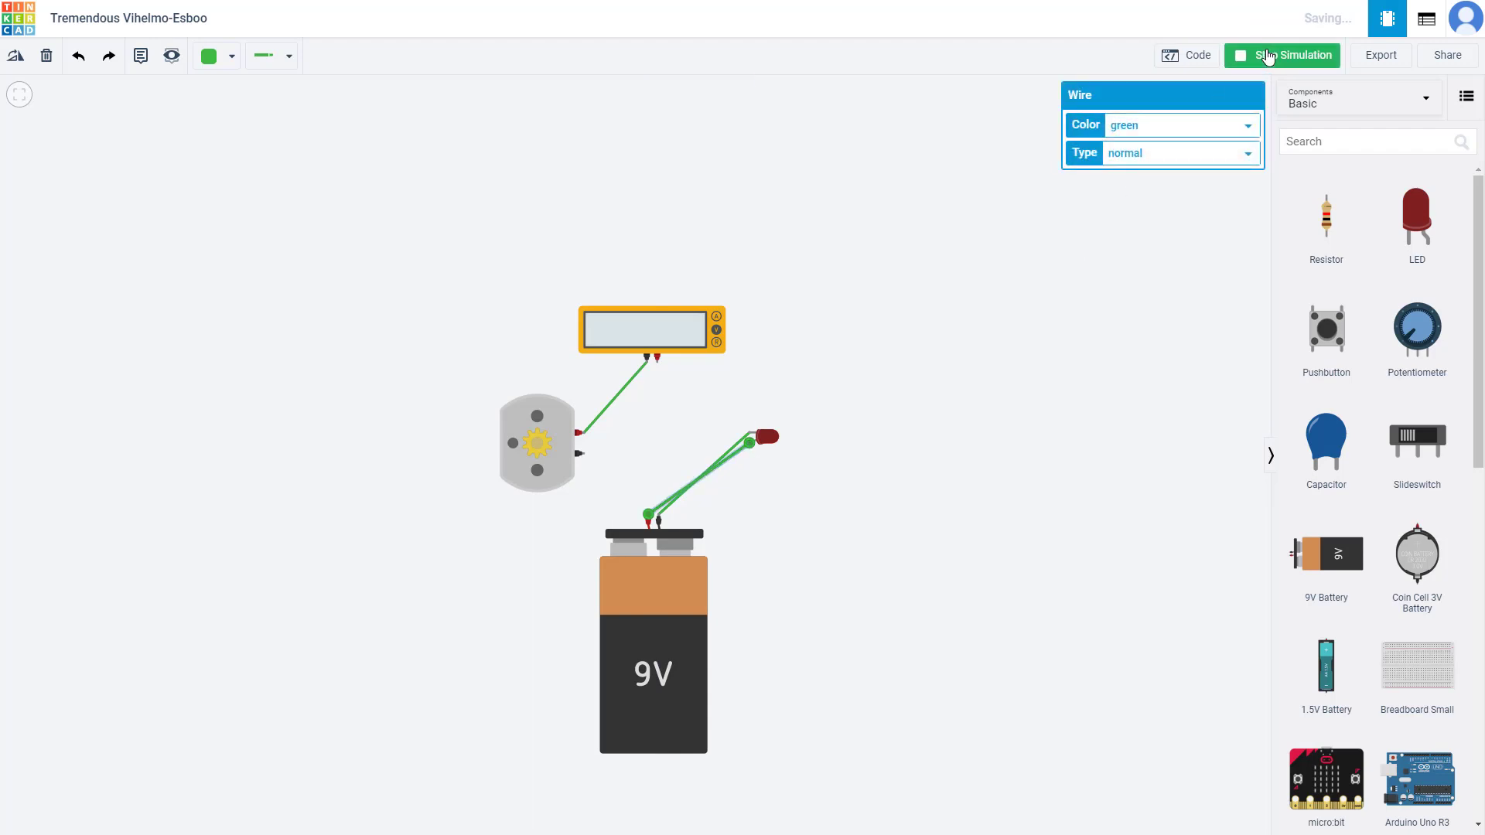
{"action": "left_click", "coordinate": [1268, 56]}
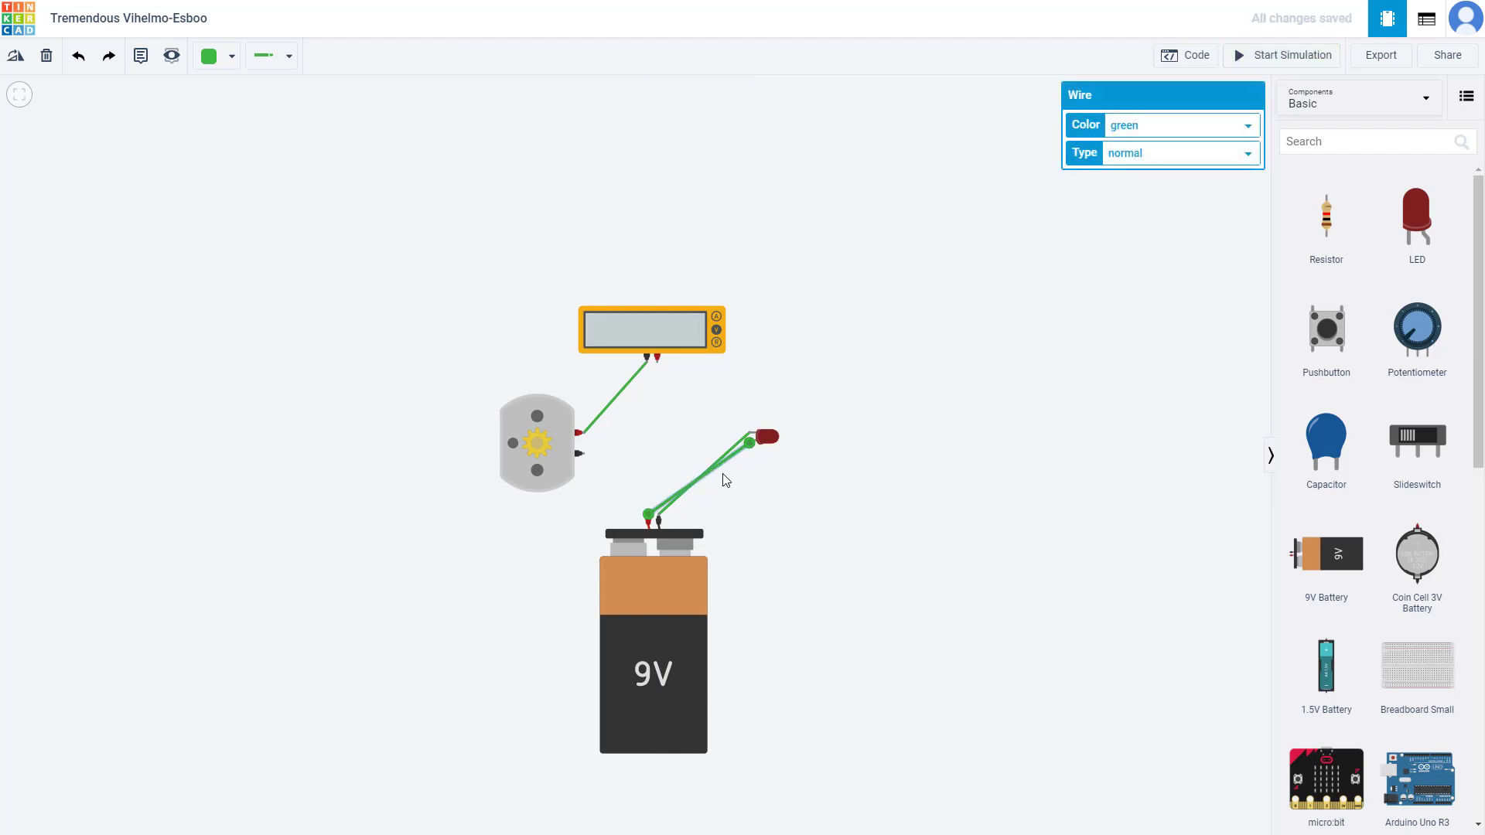
Step: Delete the two crossed wires between the battery and the LED
{"action": "key", "text": "Delete"}
{"action": "left_click", "coordinate": [703, 474]}
{"action": "key", "text": "Delete"}
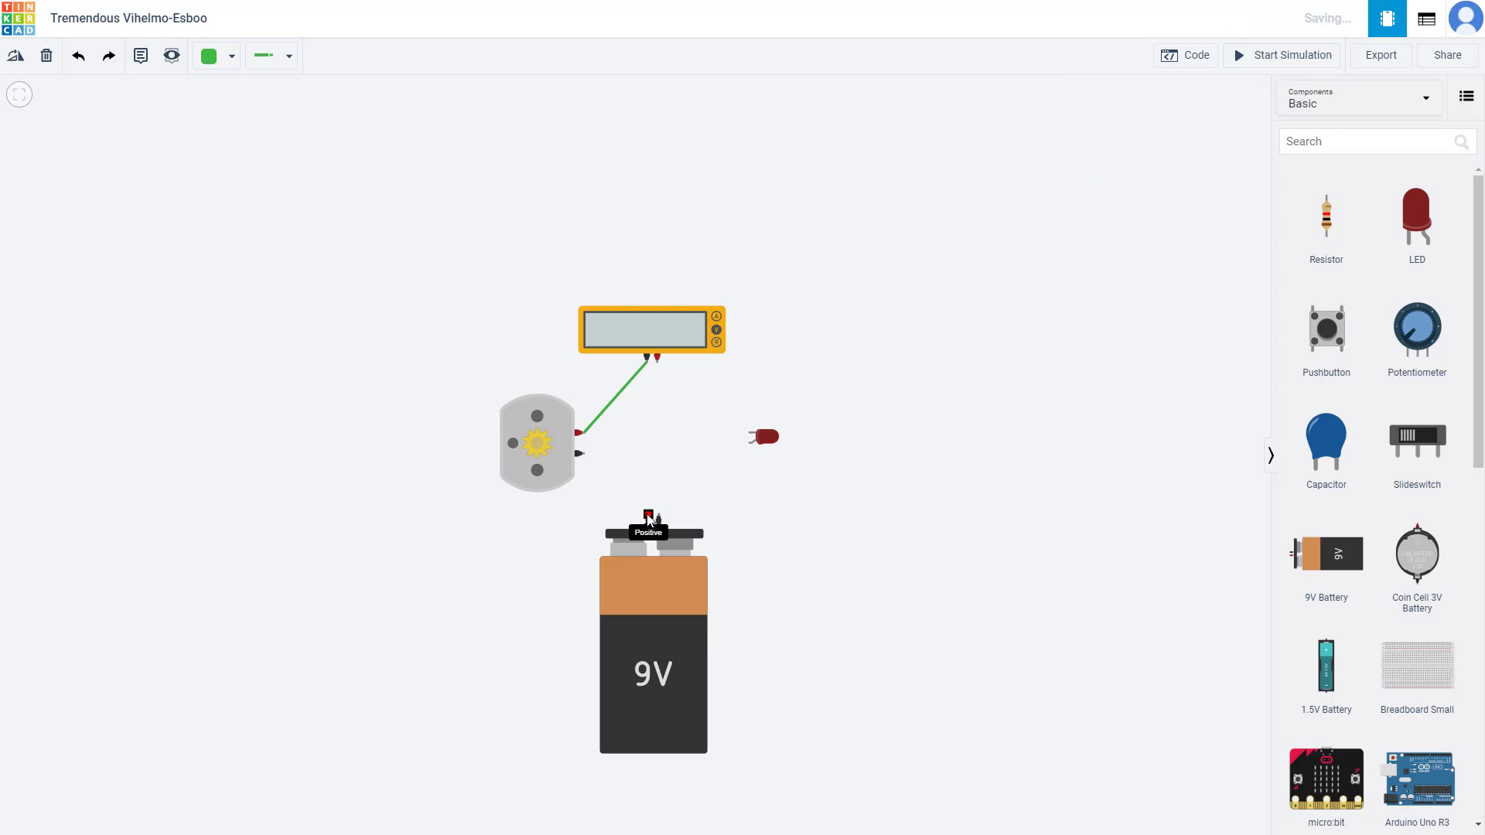
Step: Wire the battery's positive terminal to the LED's lower leg and its negative terminal to the upper leg, and briefly simulate the circuit
{"action": "left_click", "coordinate": [649, 515]}
{"action": "left_click", "coordinate": [749, 443]}
{"action": "left_click", "coordinate": [658, 516]}
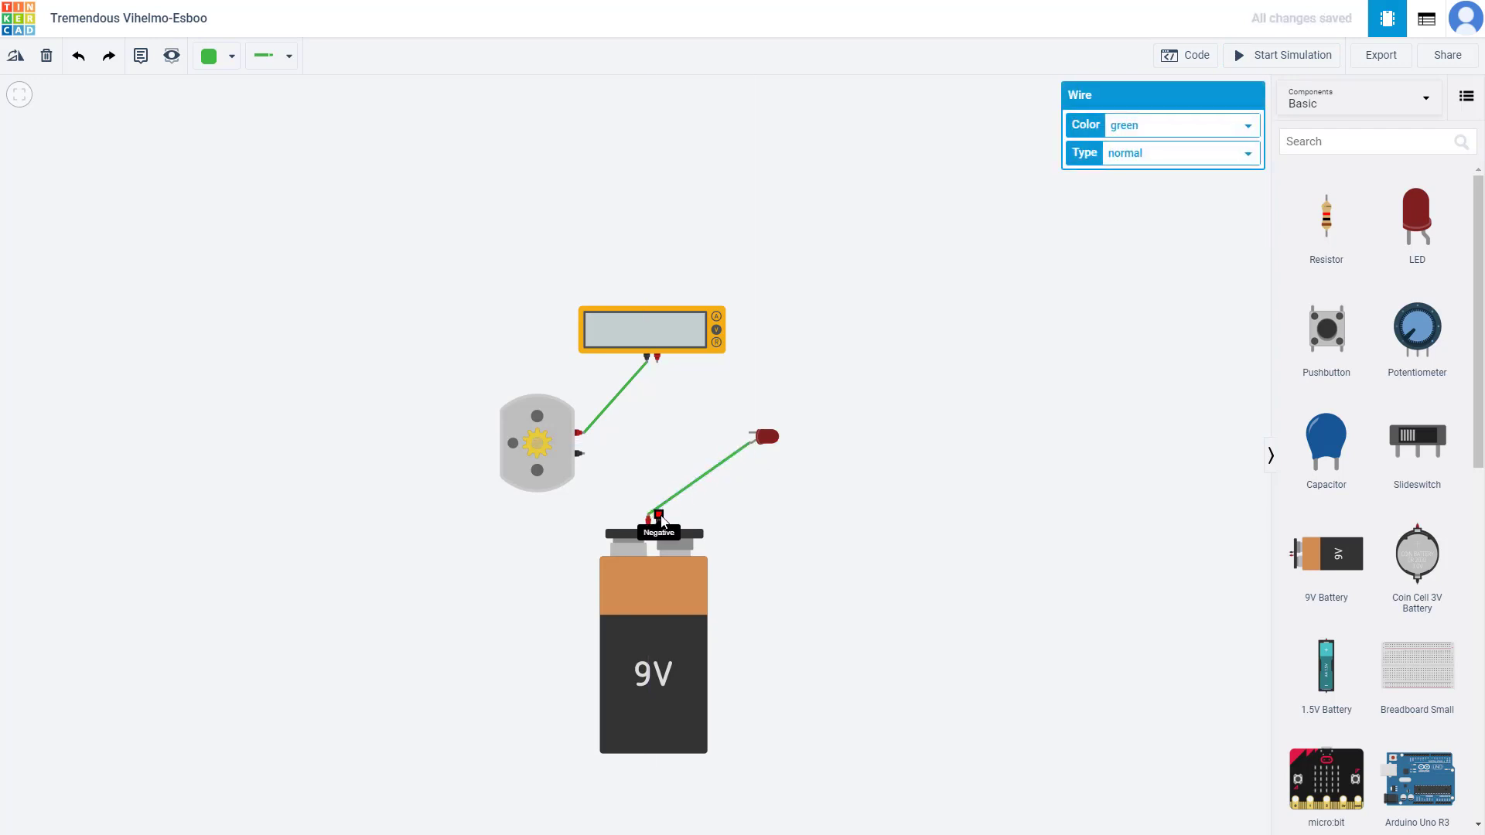
{"action": "left_click", "coordinate": [748, 433]}
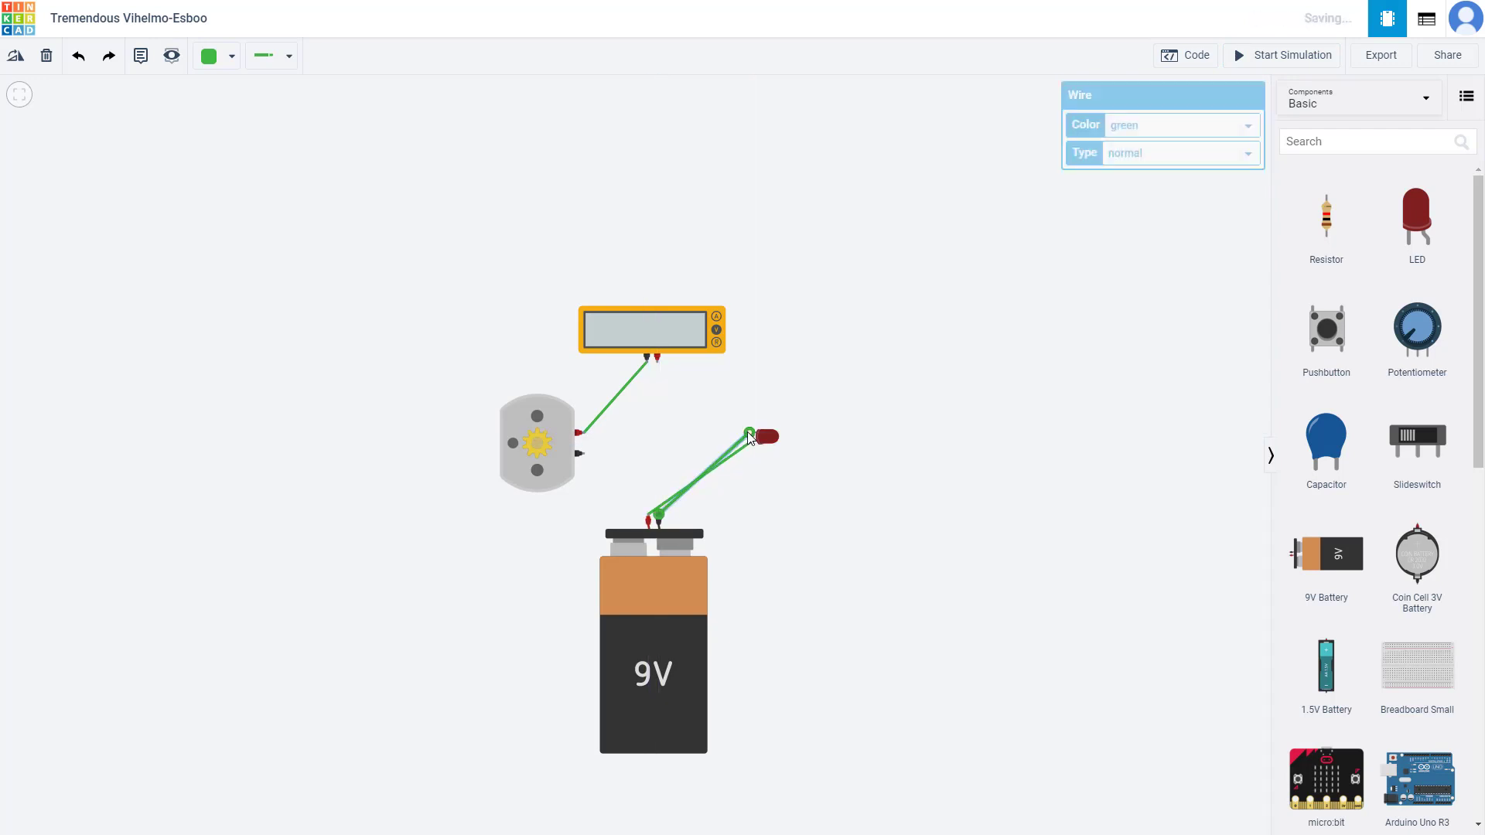
{"action": "left_click", "coordinate": [1247, 55]}
{"action": "left_click", "coordinate": [1247, 54]}
Step: Delete and redraw the wire between the battery's negative terminal and the LED's upper leg
{"action": "left_click", "coordinate": [741, 471]}
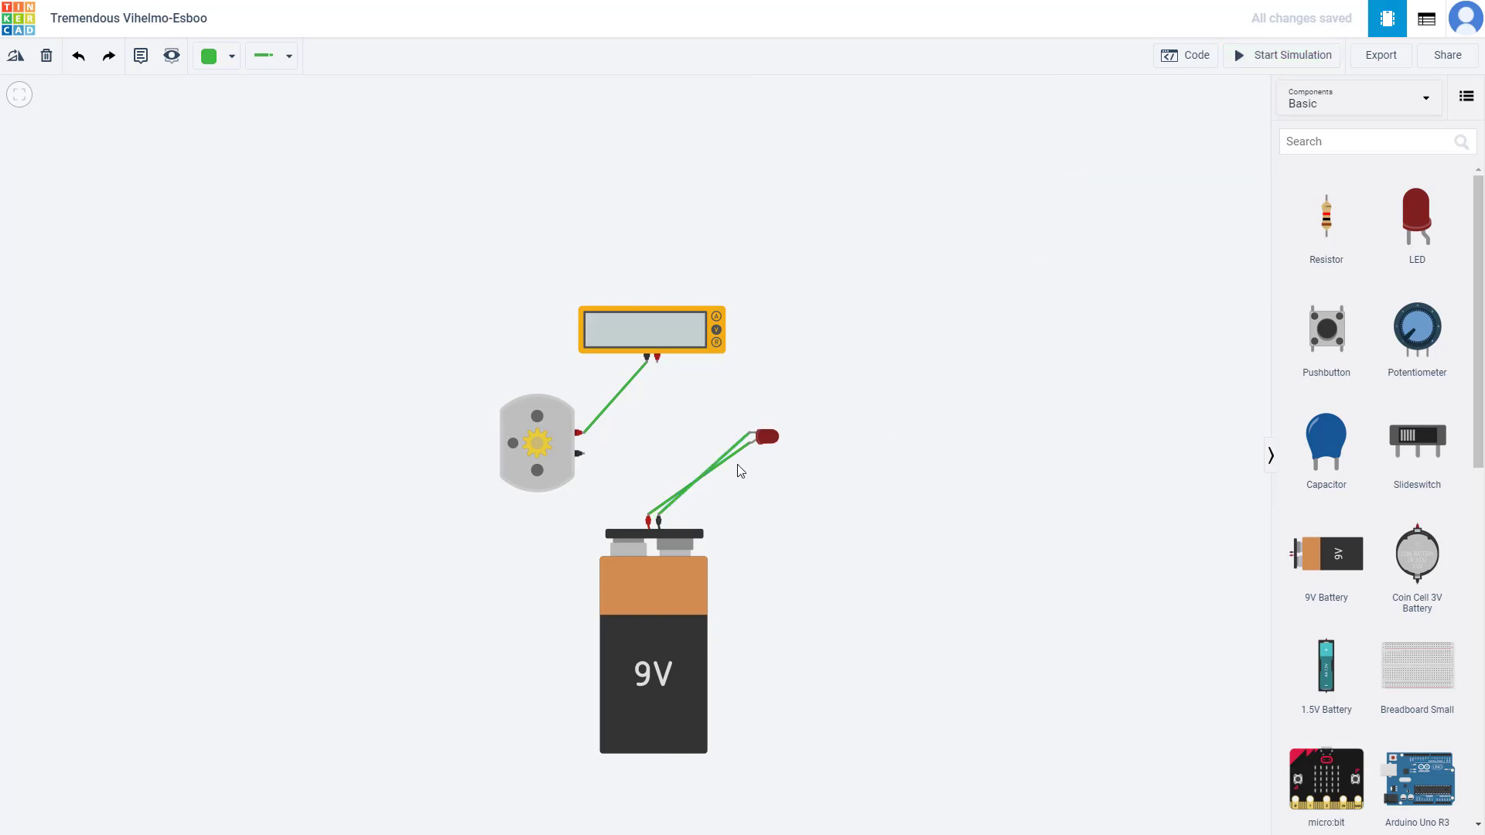
{"action": "left_click", "coordinate": [734, 444]}
{"action": "key", "text": "Delete"}
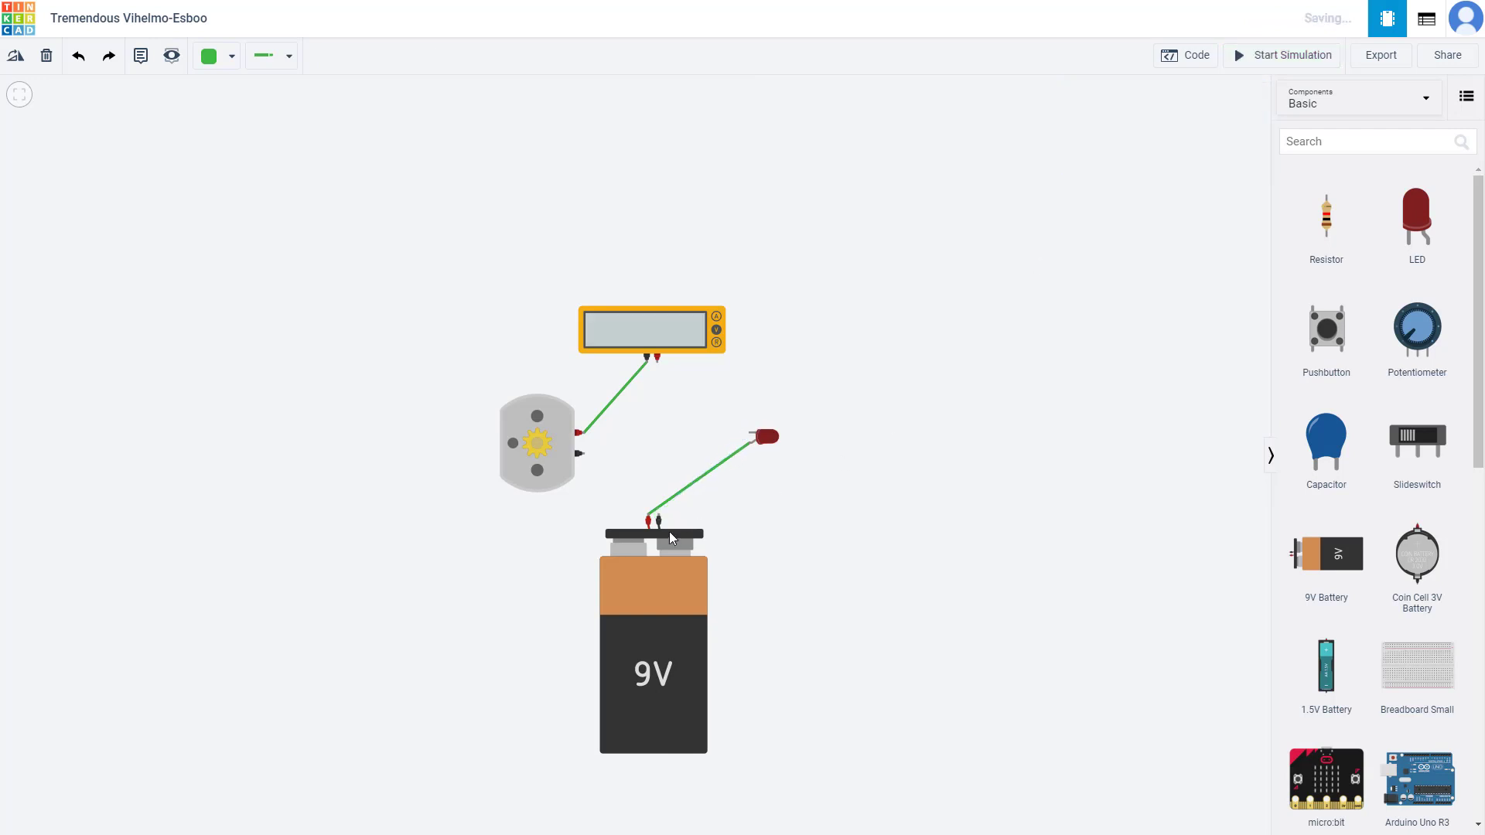
{"action": "left_click", "coordinate": [659, 515]}
{"action": "left_click", "coordinate": [750, 433]}
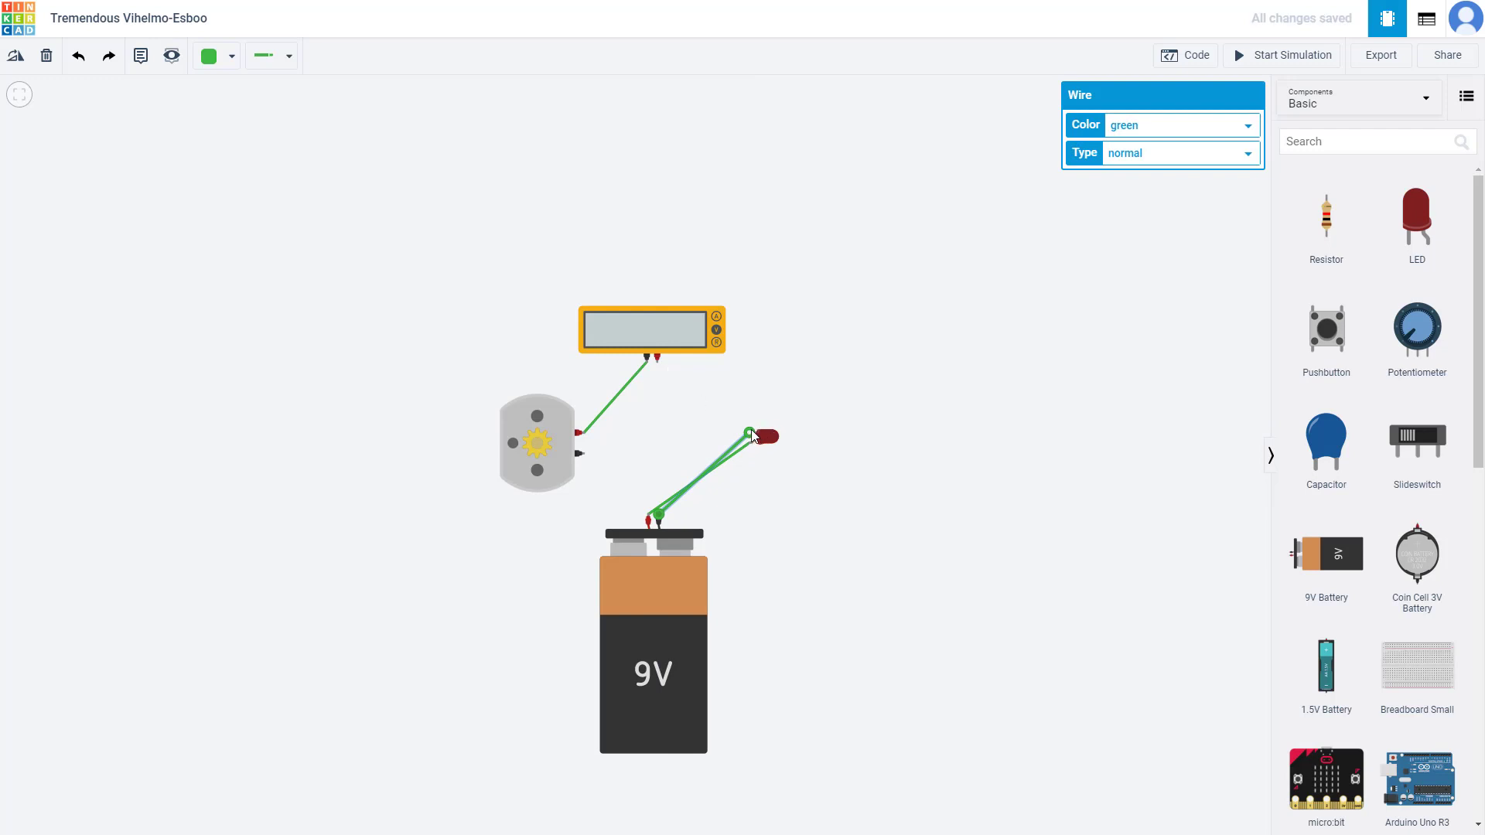
Step: Wire the multimeter's positive terminal to the LED's upper leg and the motor's black terminal to the battery's positive, and briefly simulate the circuit
{"action": "left_click", "coordinate": [658, 358]}
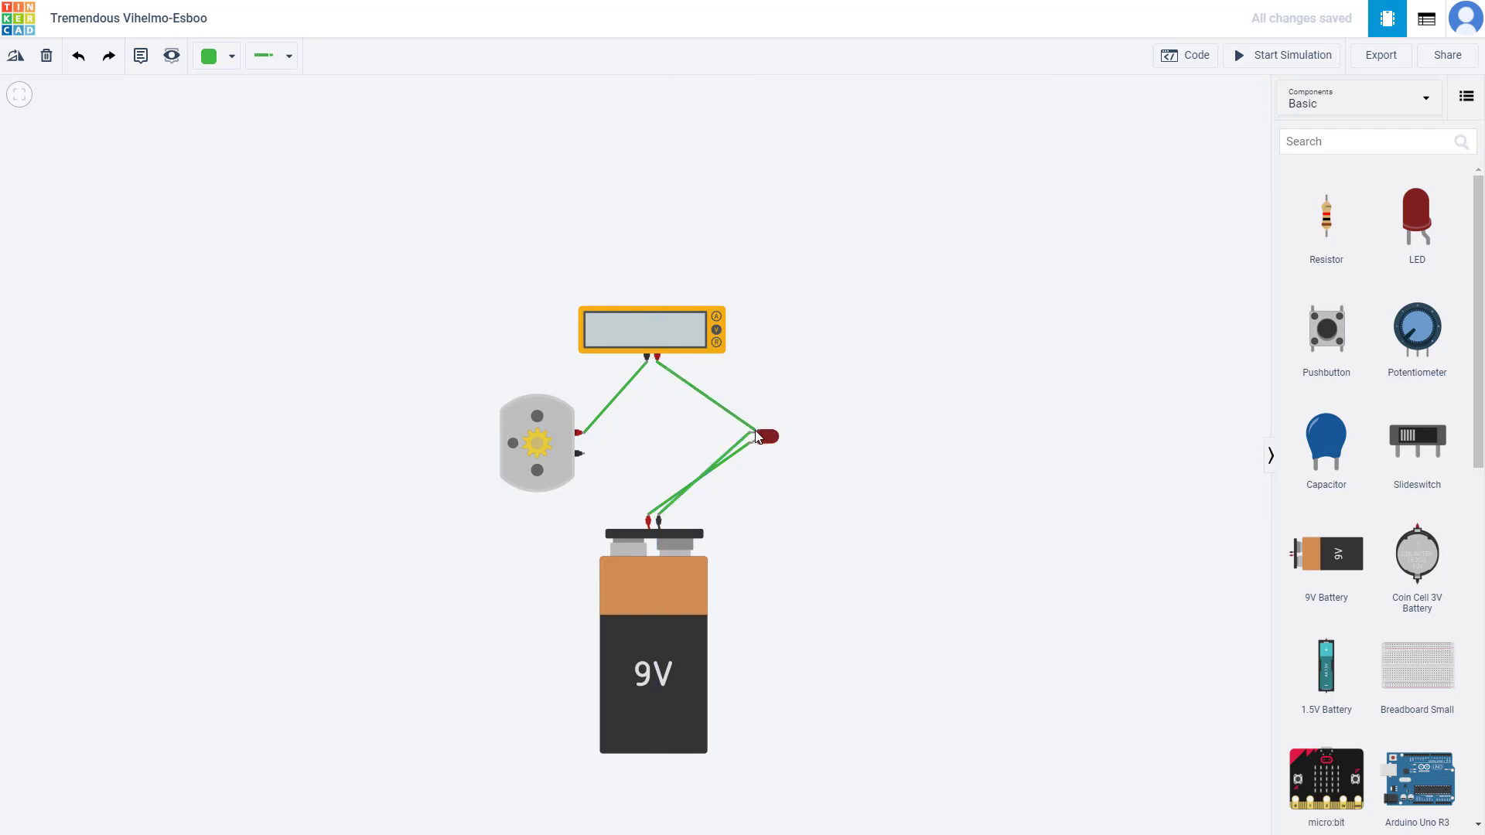
{"action": "left_click", "coordinate": [750, 433]}
{"action": "left_click", "coordinate": [585, 457]}
{"action": "left_click", "coordinate": [650, 518]}
{"action": "left_click", "coordinate": [1247, 56]}
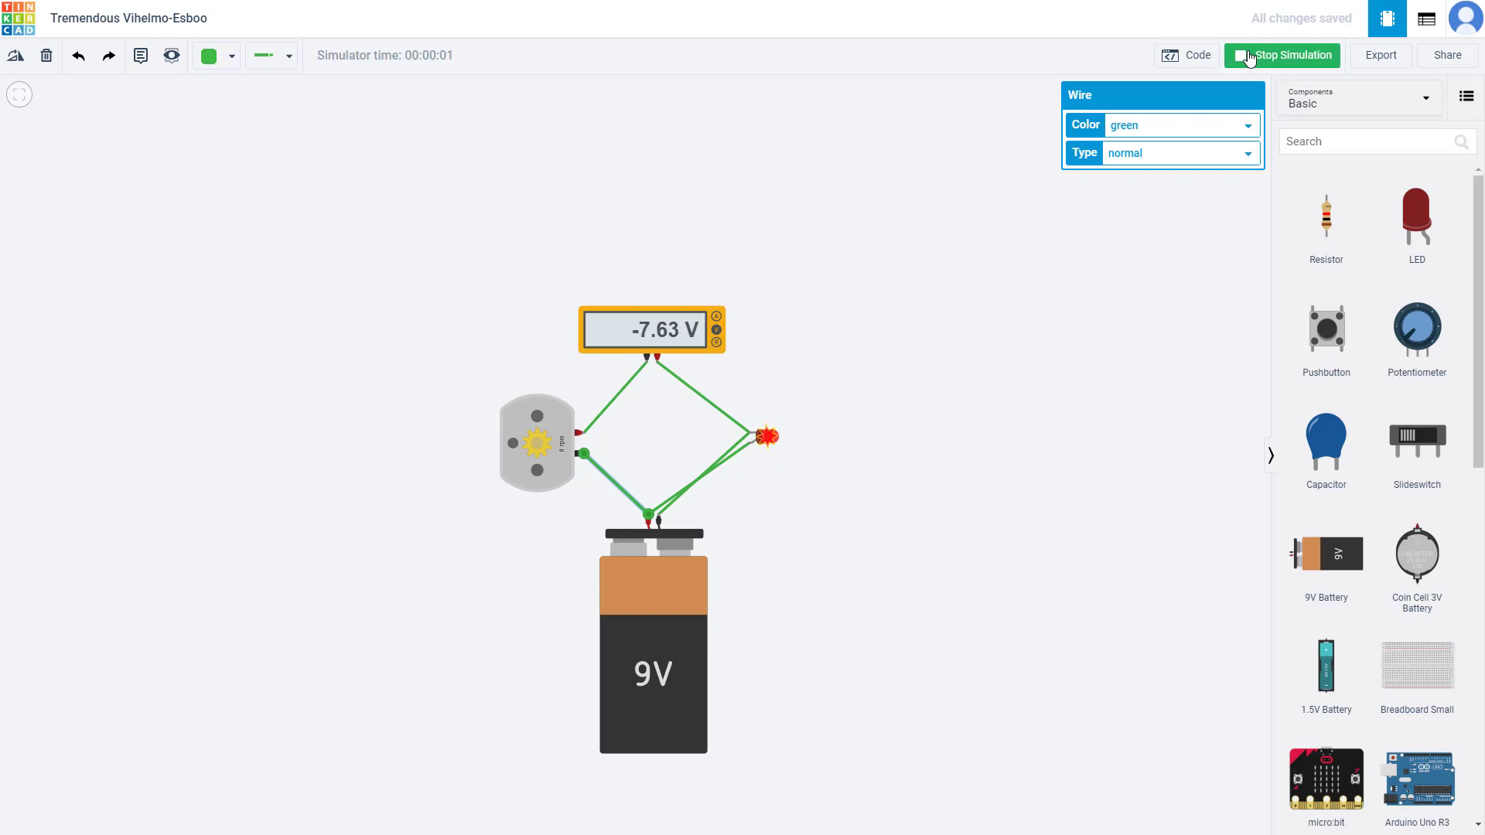
{"action": "left_click", "coordinate": [1250, 56]}
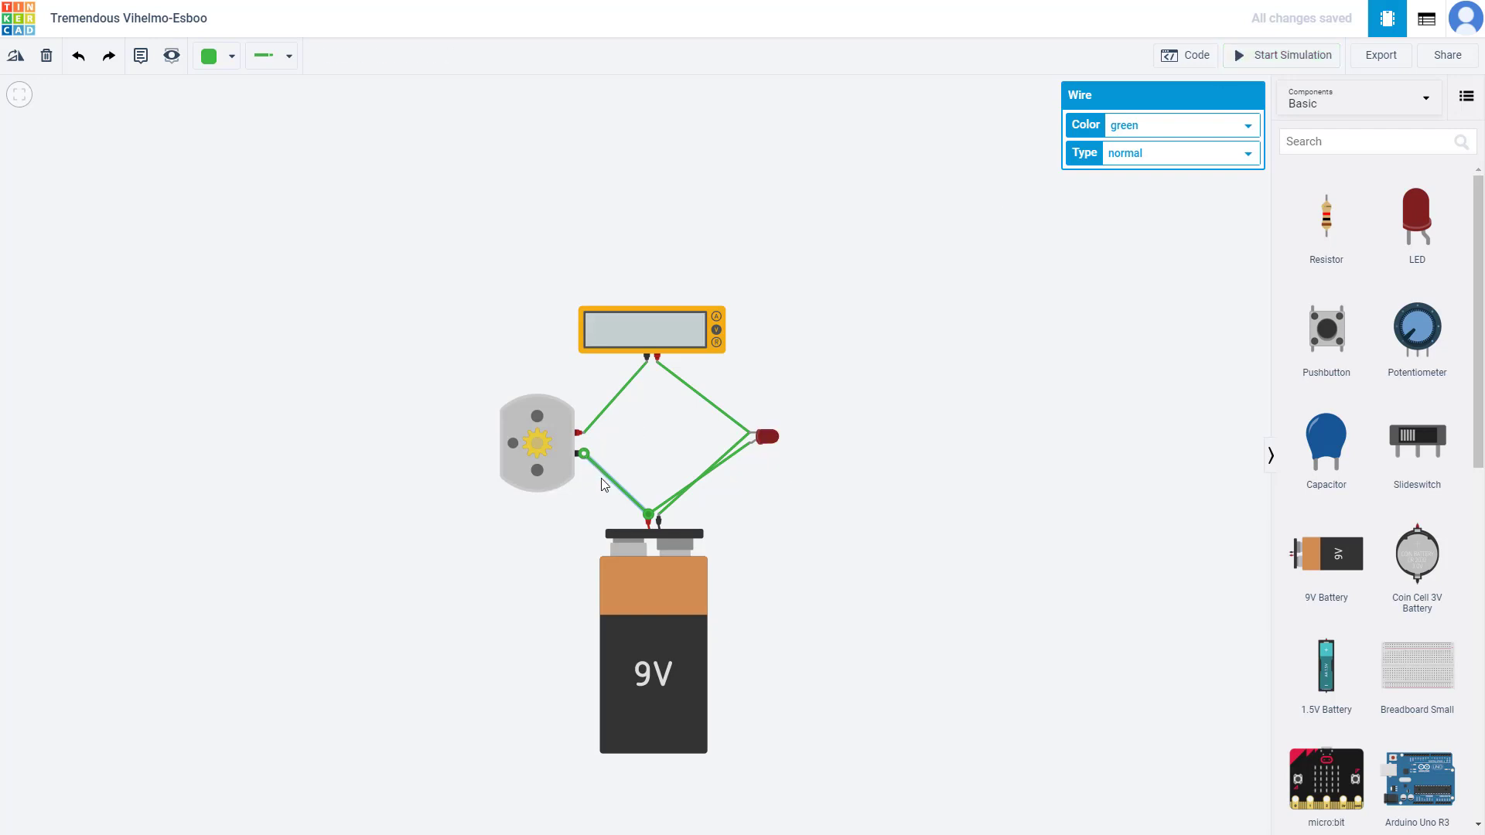
Step: Delete the wire between the motor and the battery and the wire between the multimeter and the LED
{"action": "left_click", "coordinate": [644, 486]}
{"action": "left_click", "coordinate": [630, 501]}
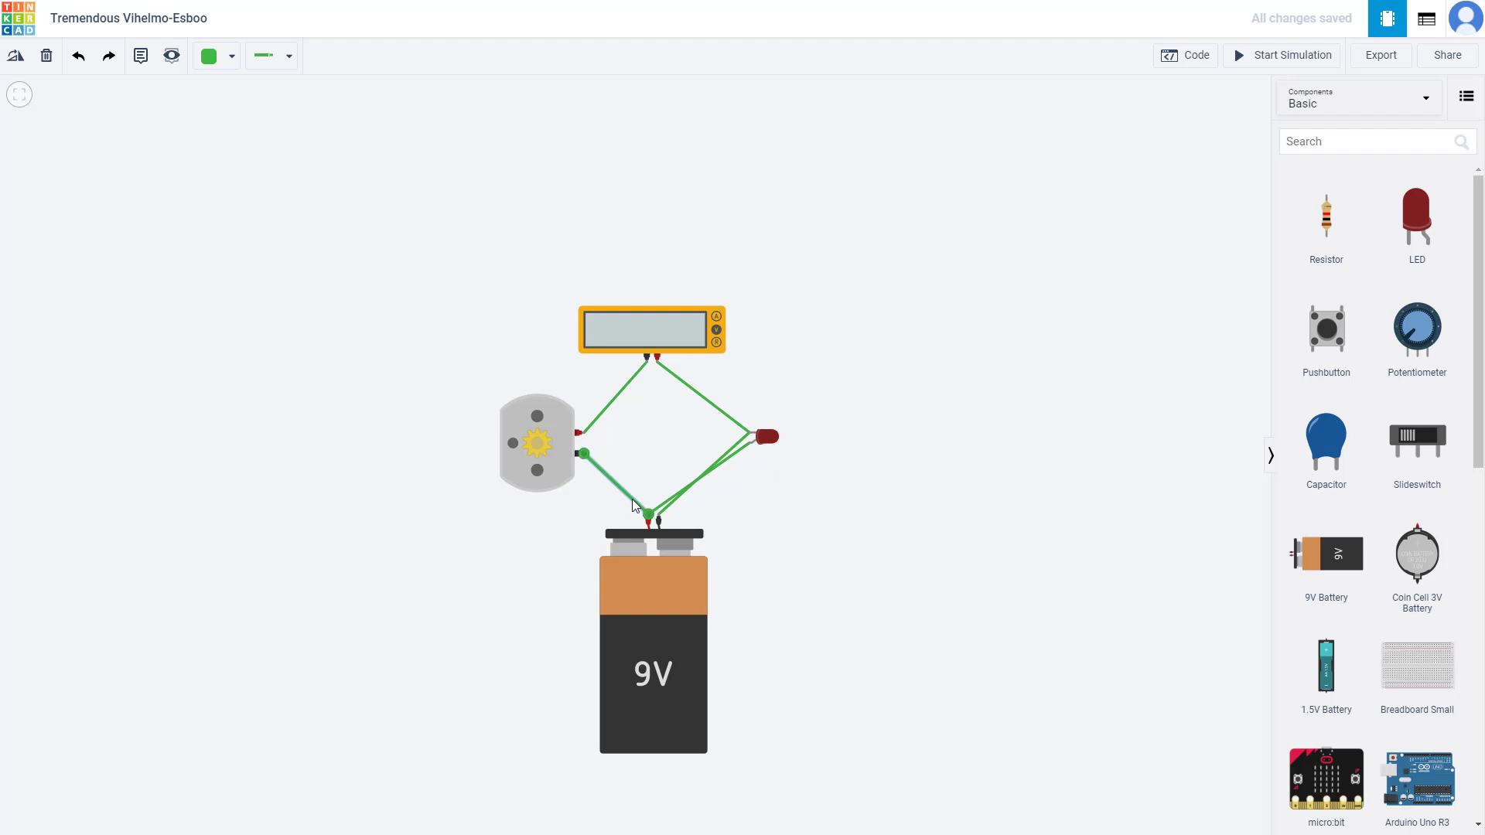
{"action": "key", "text": "Delete"}
{"action": "left_click", "coordinate": [736, 423]}
{"action": "key", "text": "Delete"}
Step: Wire the multimeter's positive terminal to the battery's negative terminal, and the battery's positive terminal to the motor's black terminal
{"action": "left_click", "coordinate": [658, 363]}
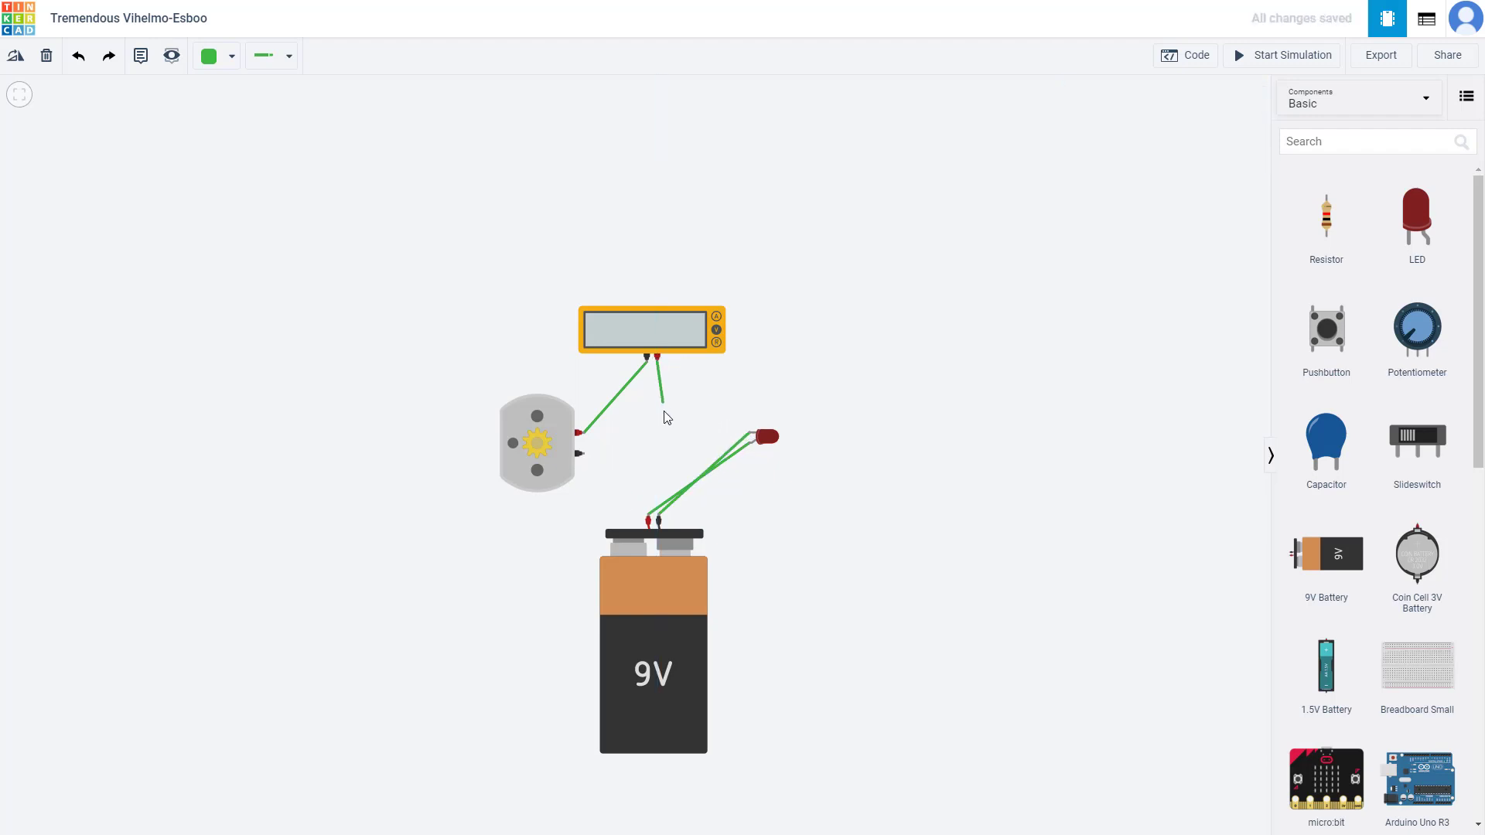
{"action": "left_click", "coordinate": [659, 522]}
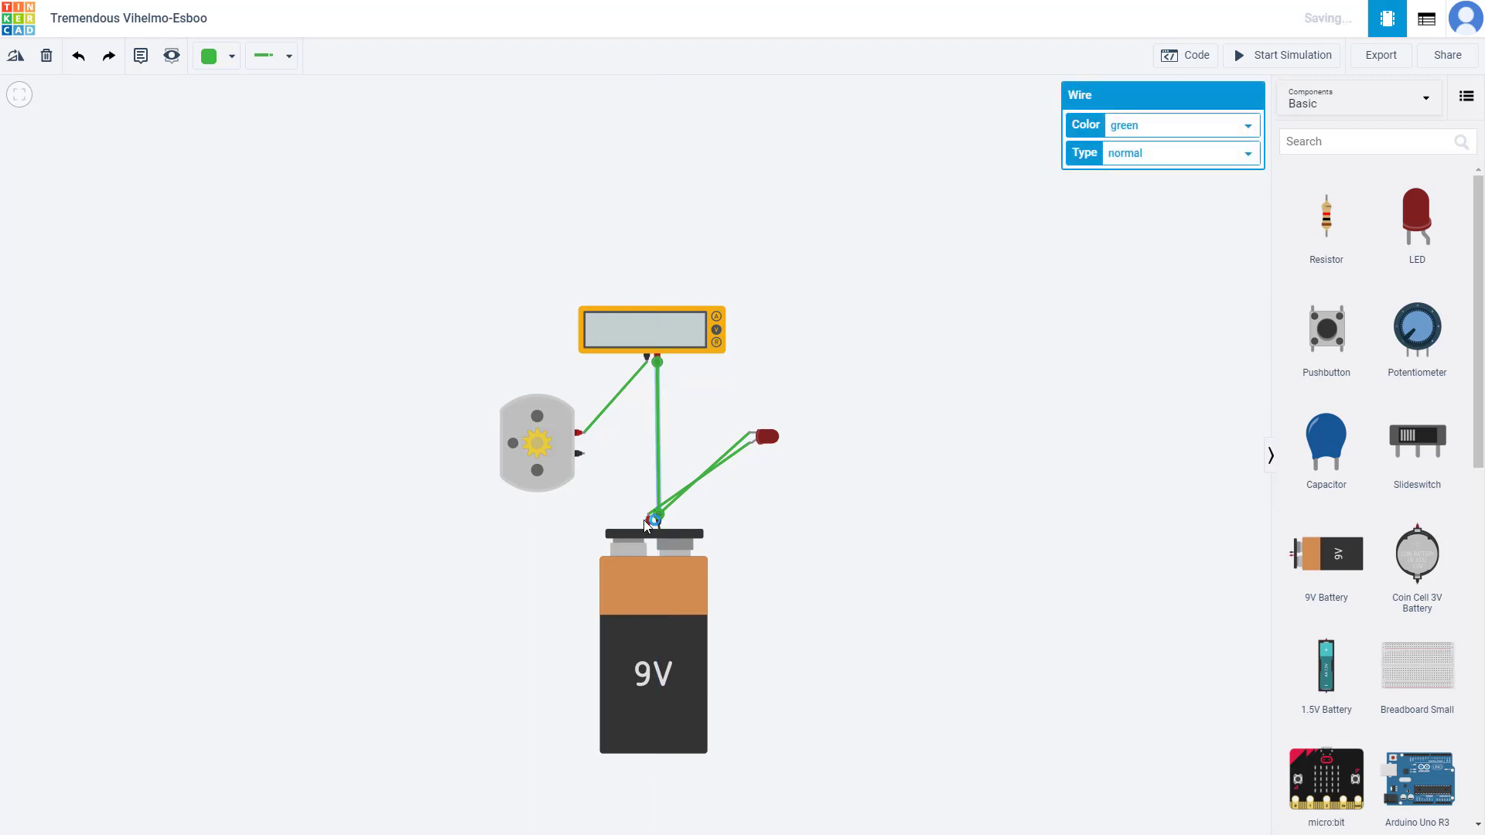
{"action": "left_click", "coordinate": [648, 521]}
{"action": "left_click", "coordinate": [581, 453]}
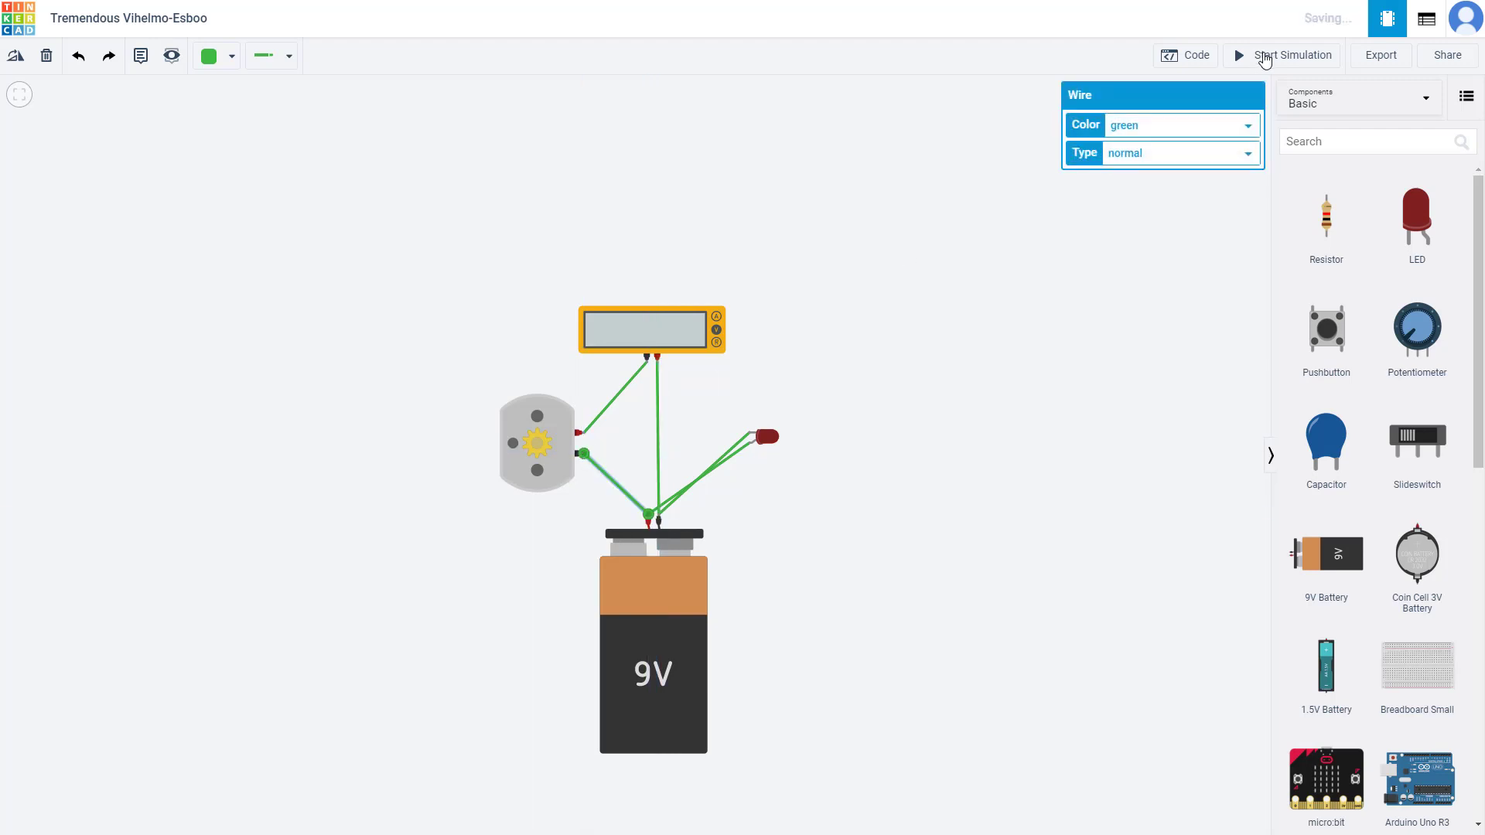
Step: Simulate the circuit briefly to check the motor, LED and multimeter, and stop the simulation
{"action": "left_click", "coordinate": [1247, 59]}
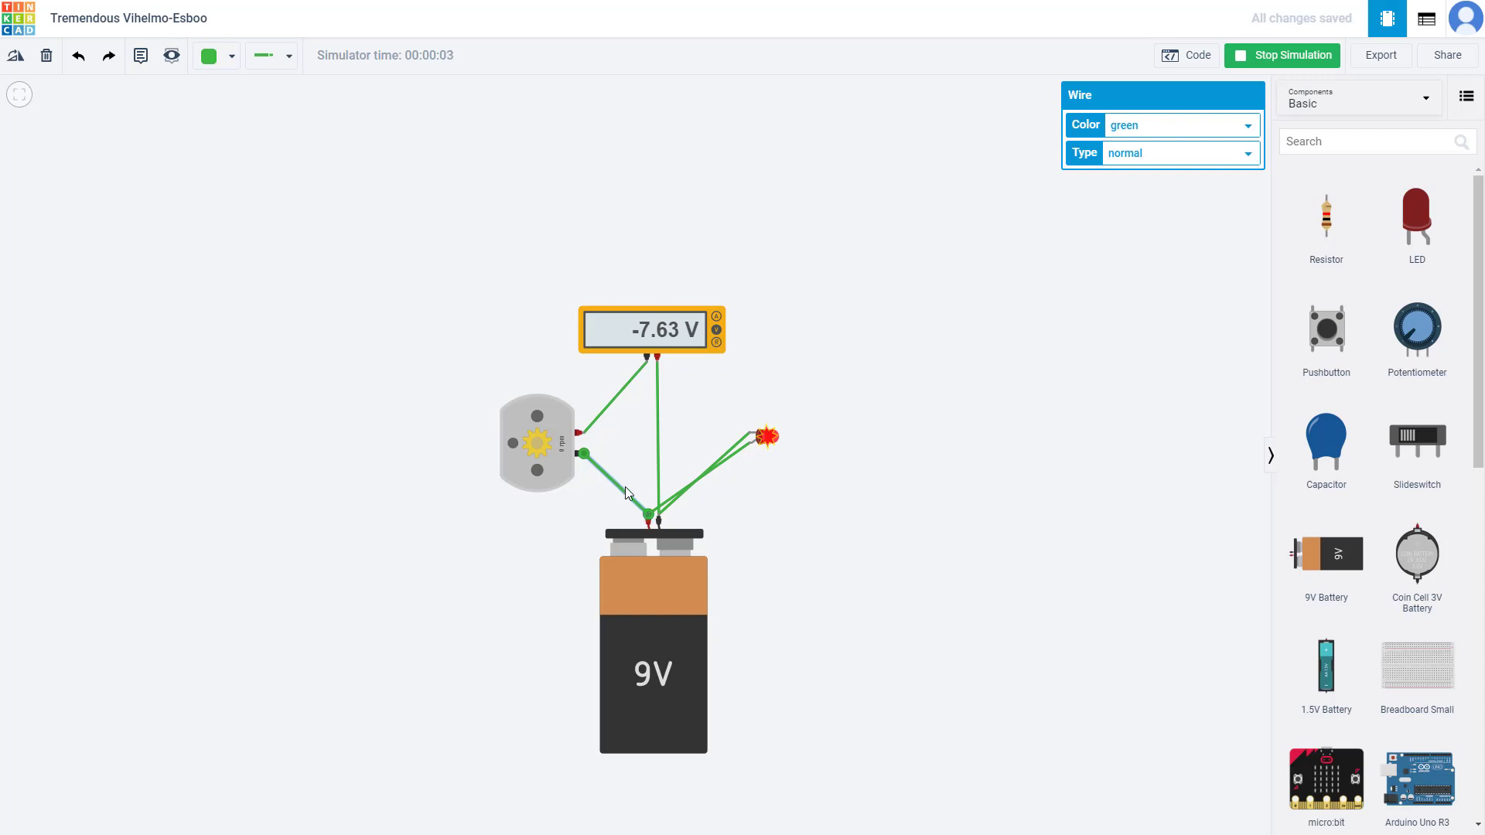
{"action": "left_click_drag", "start_coordinate": [616, 368], "coordinate": [630, 392]}
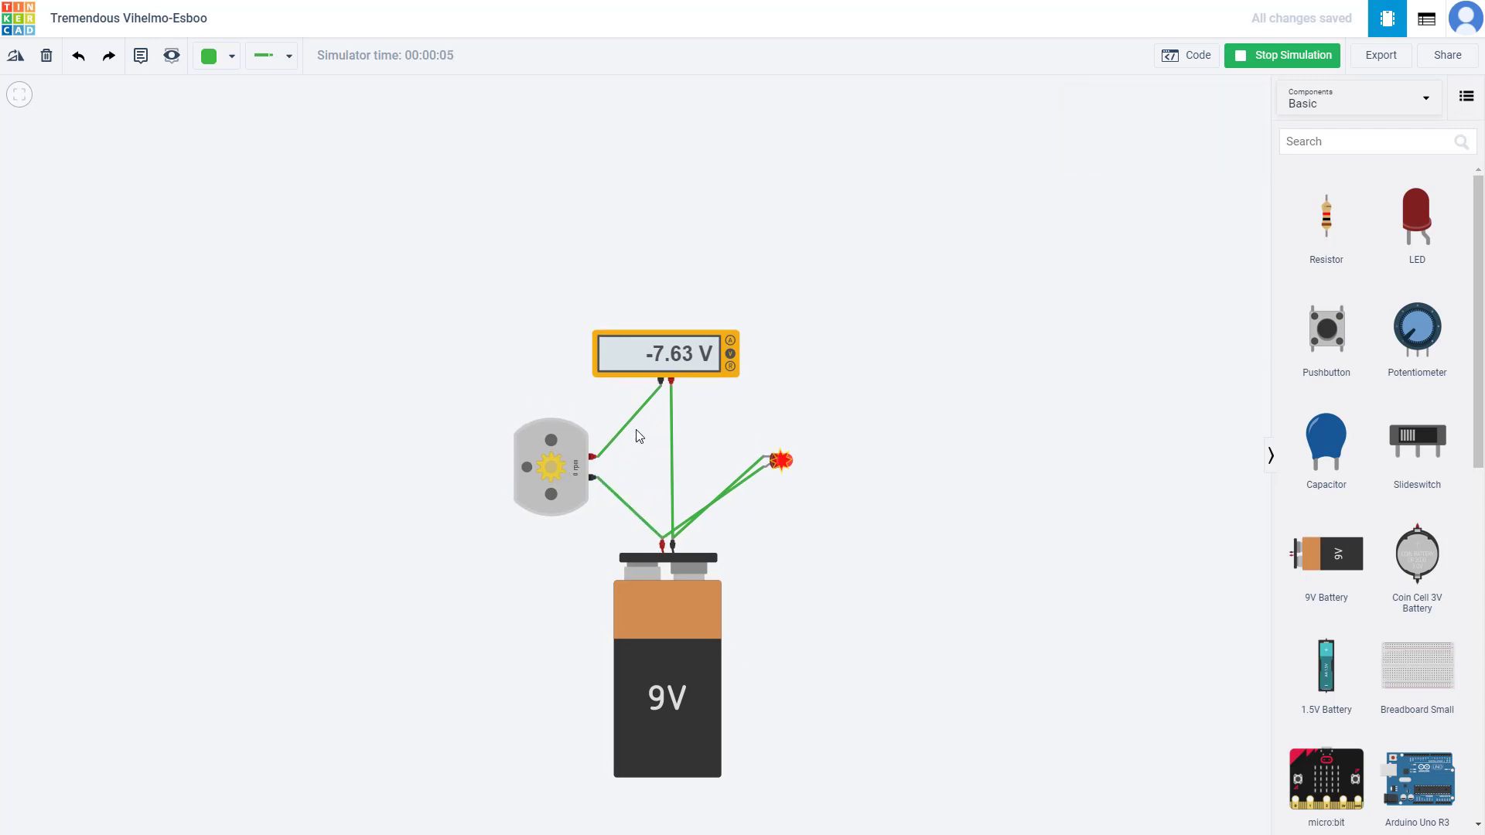
{"action": "left_click", "coordinate": [1250, 59]}
Step: Delete the wire between the motor and the multimeter and the wire between the motor and the battery
{"action": "left_click", "coordinate": [635, 417]}
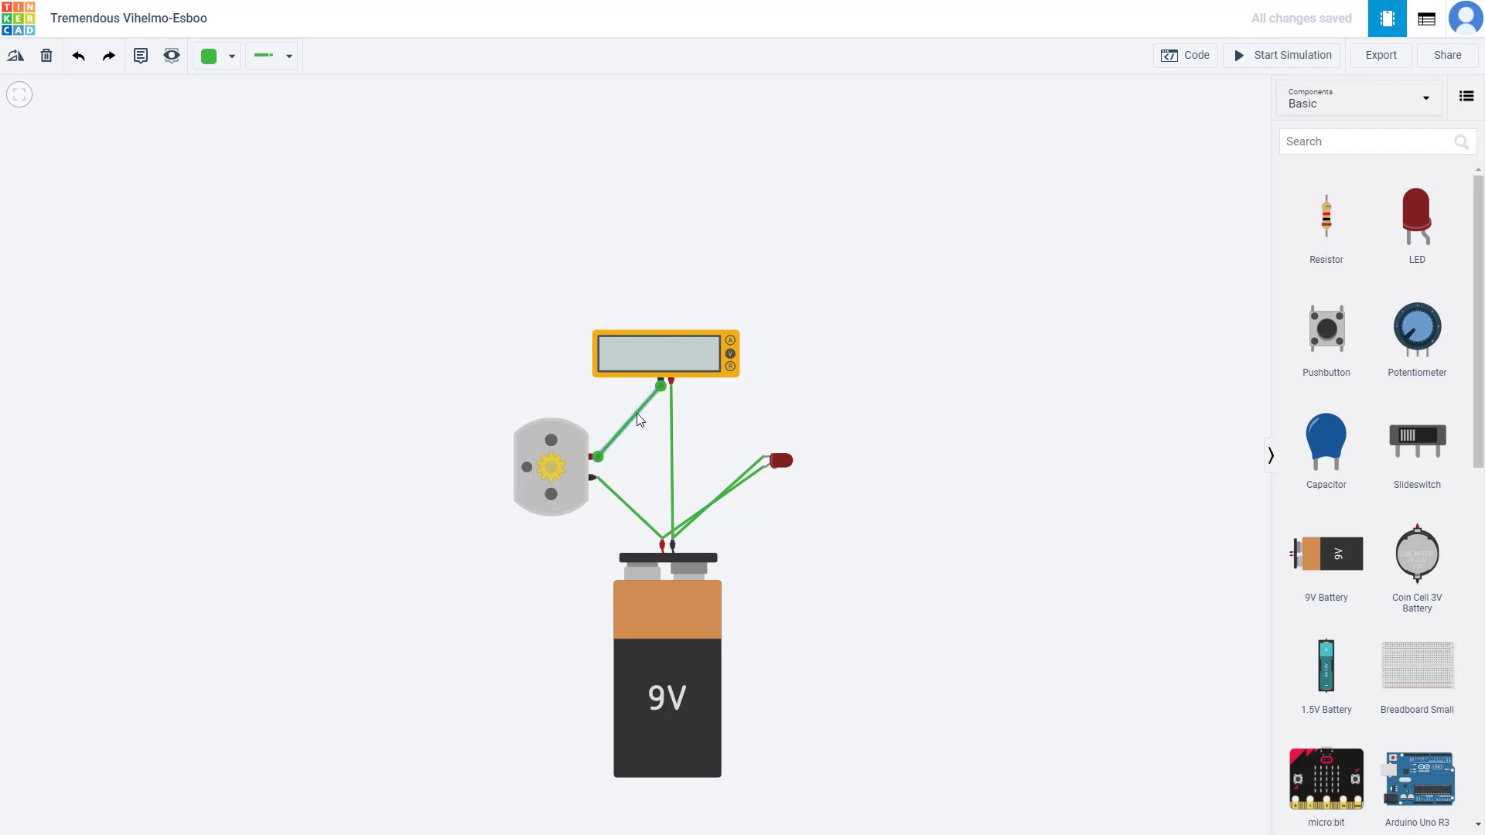
{"action": "key", "text": "Delete"}
{"action": "left_click", "coordinate": [634, 512]}
{"action": "key", "text": "Delete"}
Step: Wire the motor's black terminal to the battery's positive and its red terminal to the battery's negative, and briefly simulate the circuit
{"action": "left_click", "coordinate": [598, 478]}
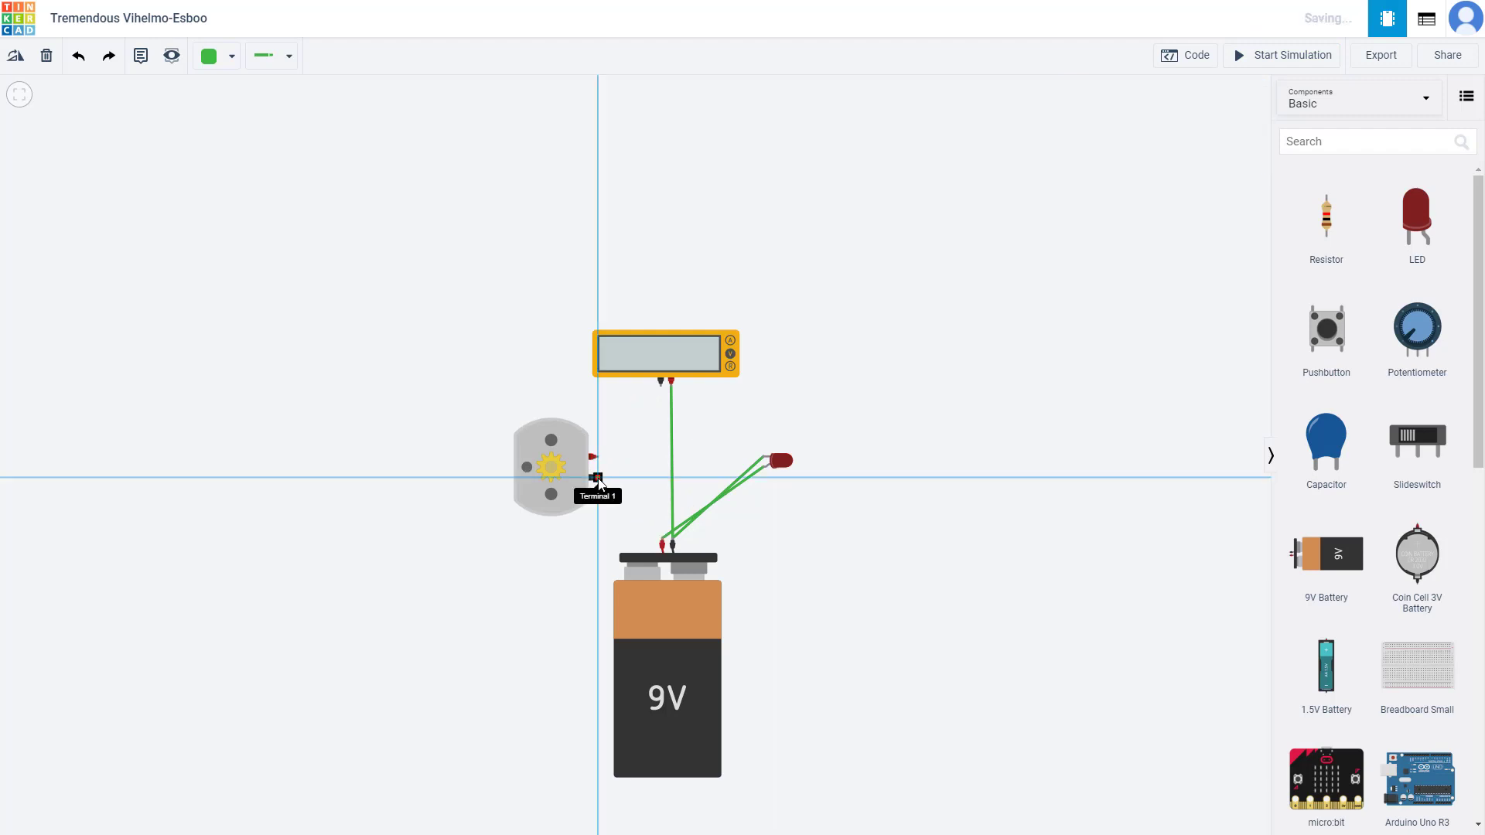
{"action": "left_click", "coordinate": [662, 541]}
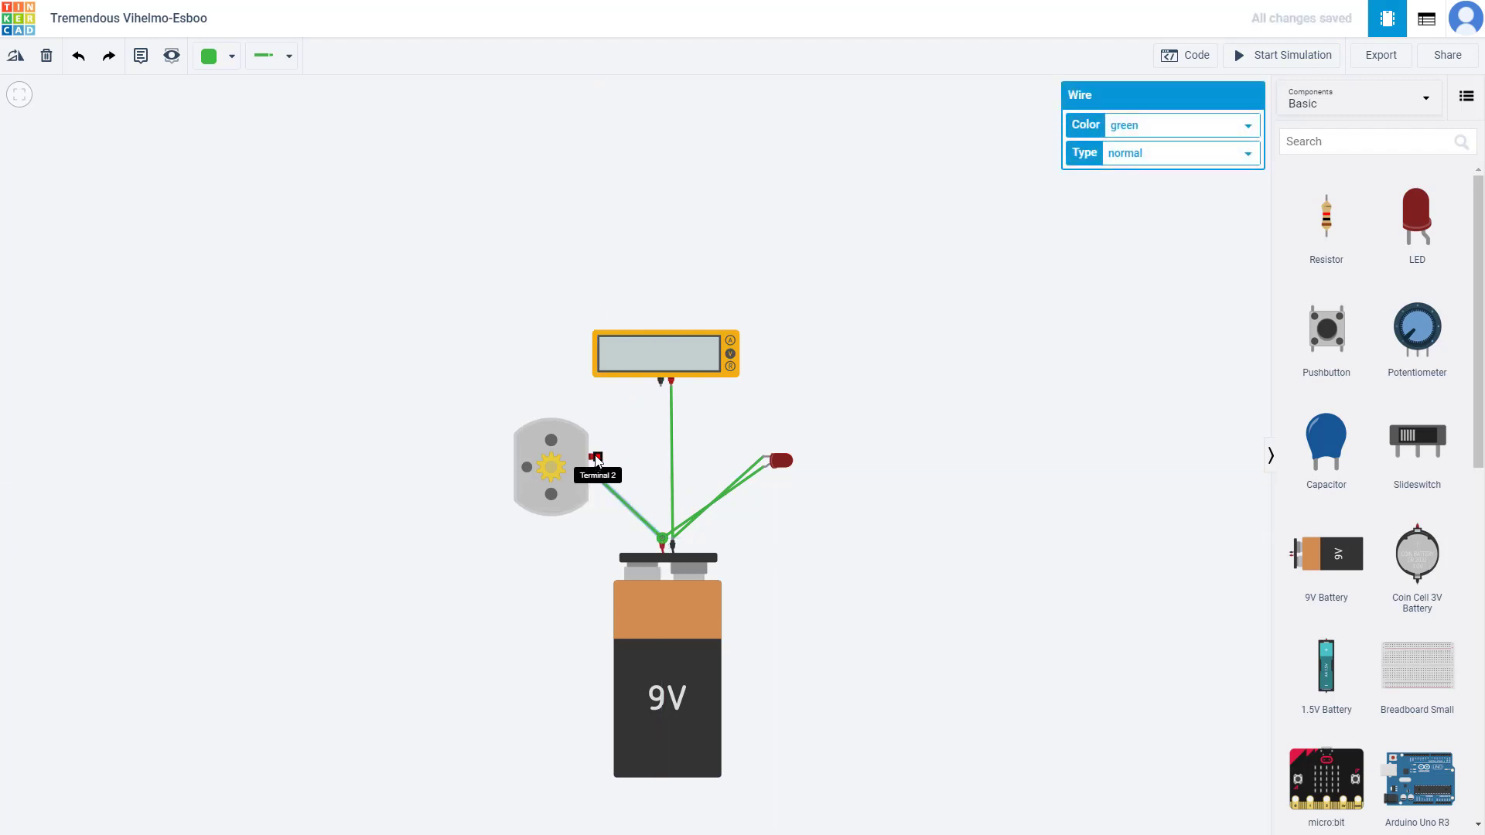
{"action": "left_click", "coordinate": [593, 458]}
{"action": "left_click", "coordinate": [673, 541]}
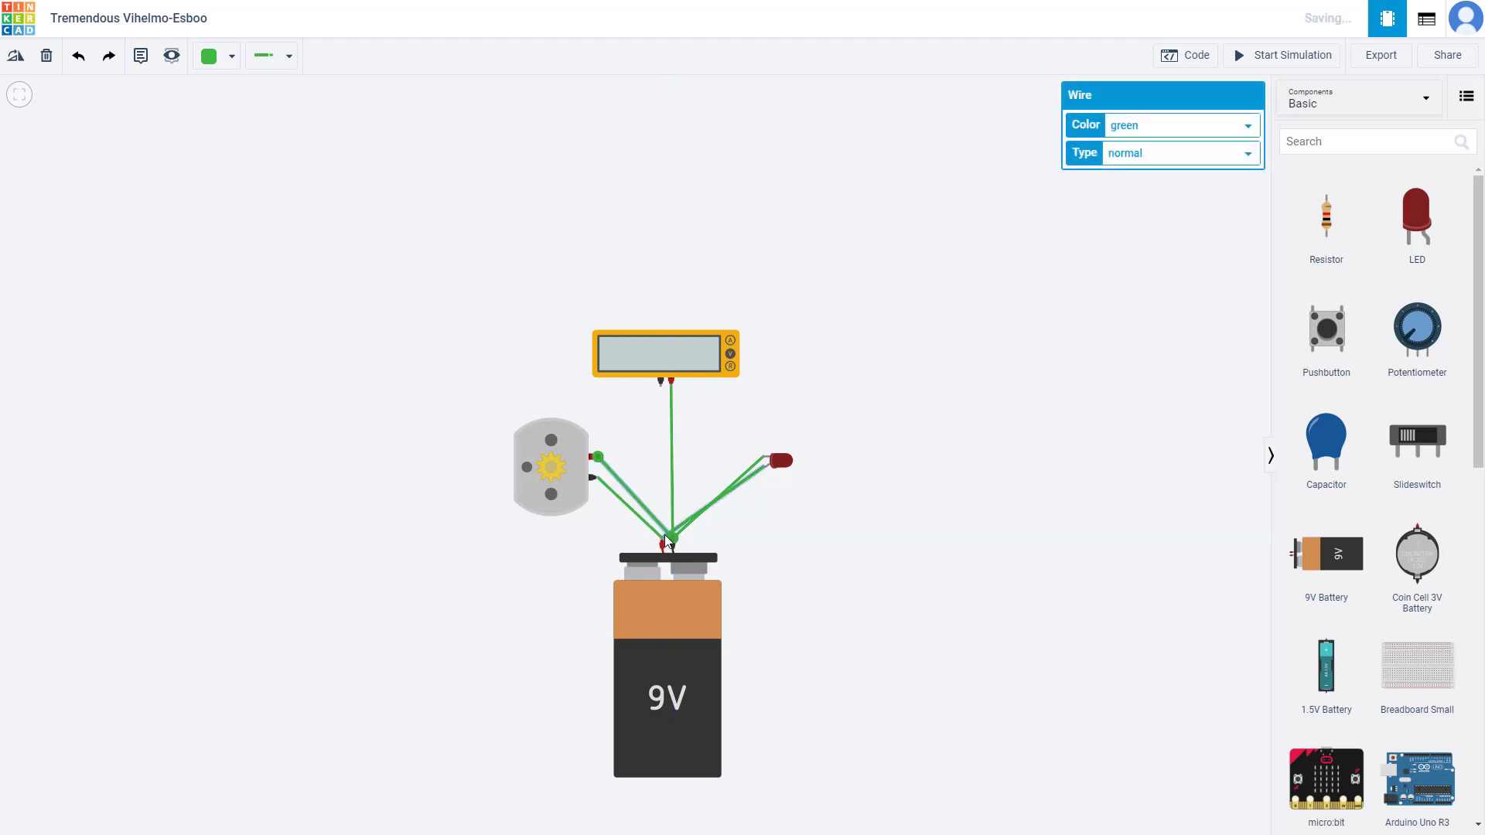
{"action": "left_click", "coordinate": [1241, 56]}
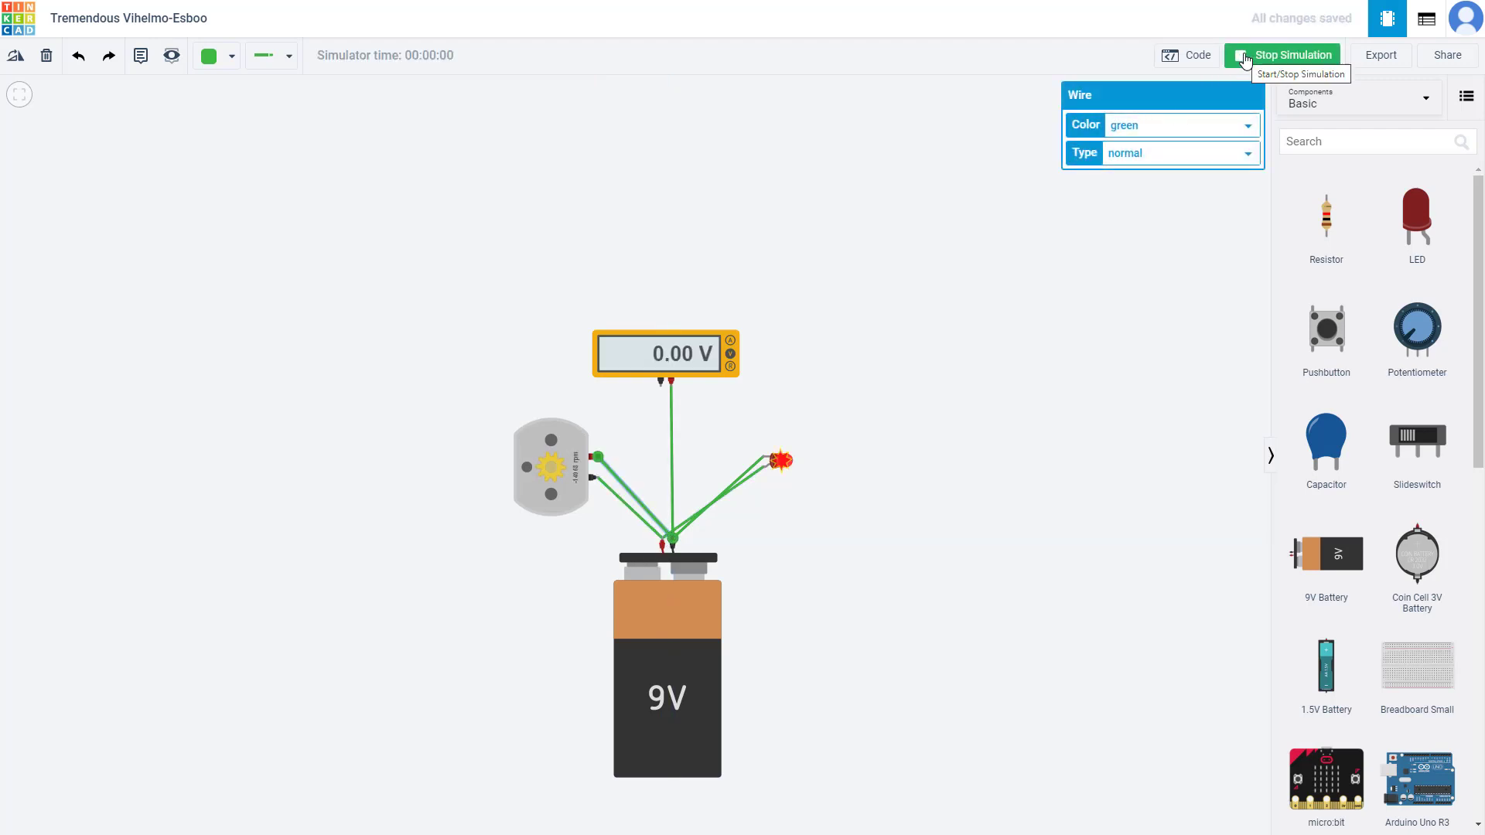
{"action": "left_click", "coordinate": [1242, 56]}
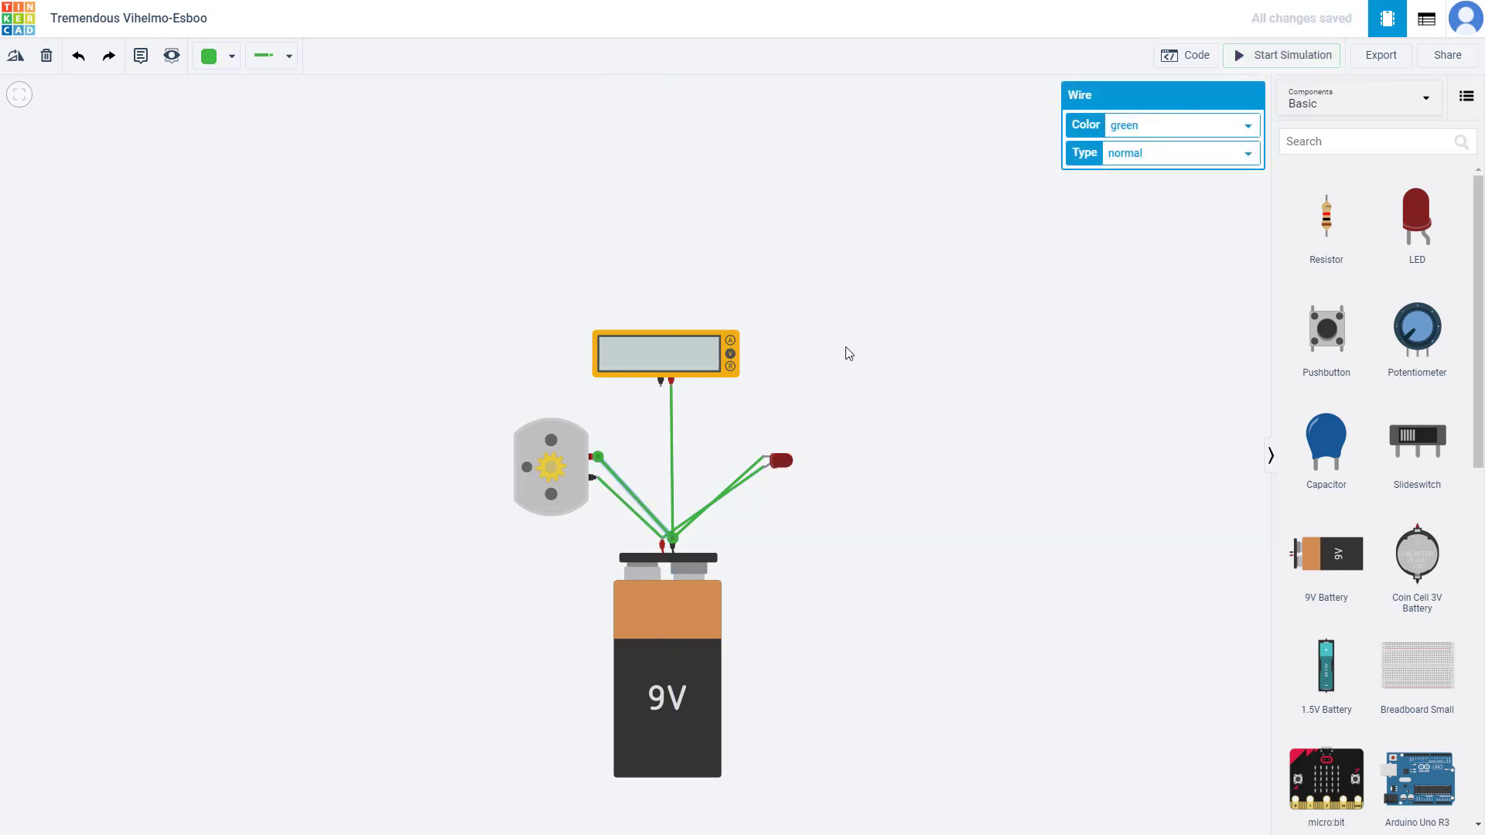
Step: Wire the battery's positive terminal to the multimeter's negative terminal, start the simulation and select the LED
{"action": "left_click", "coordinate": [662, 542]}
{"action": "left_click", "coordinate": [661, 387]}
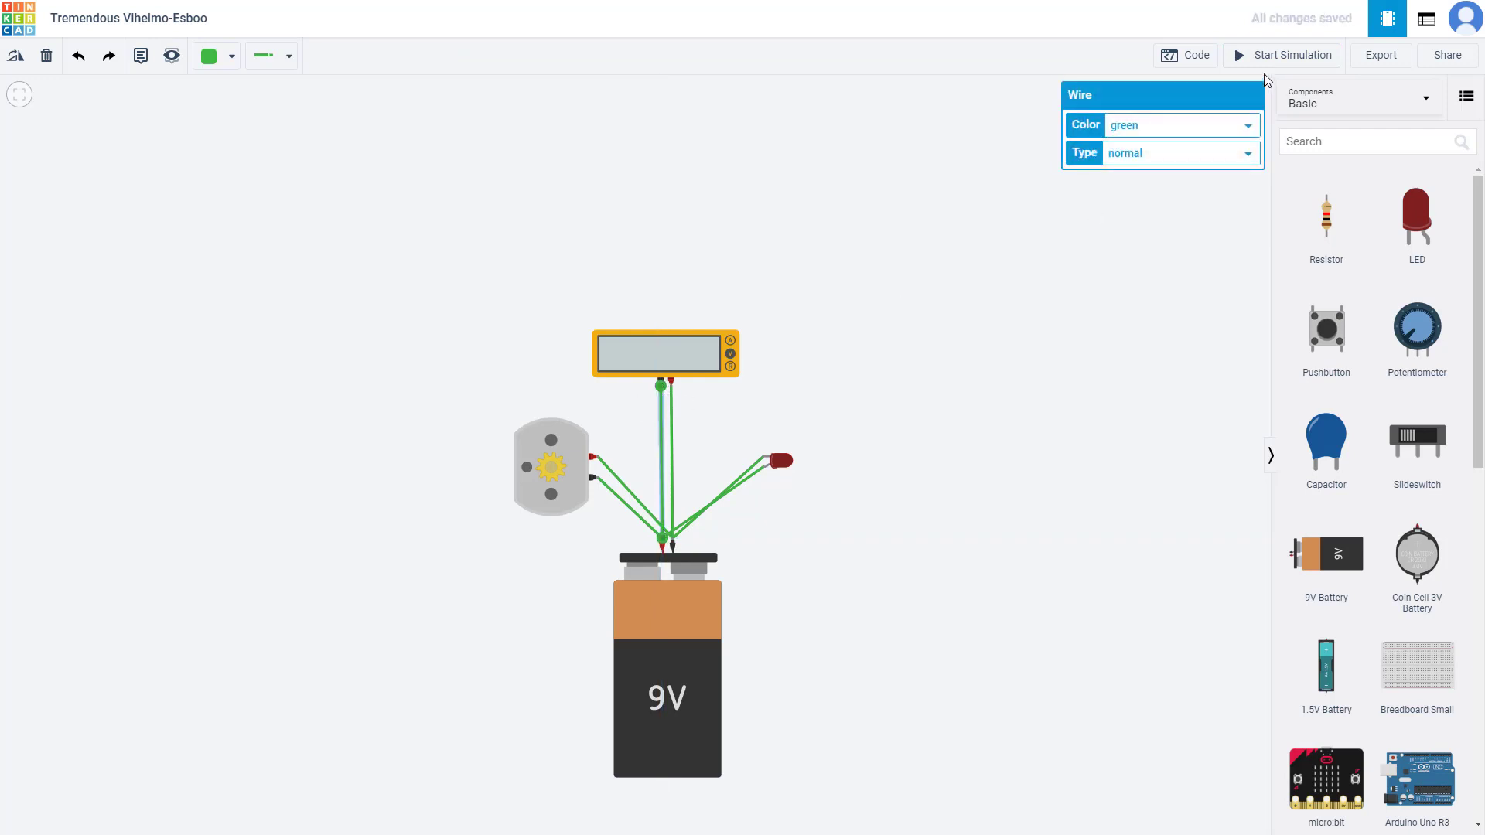
{"action": "left_click", "coordinate": [1261, 60]}
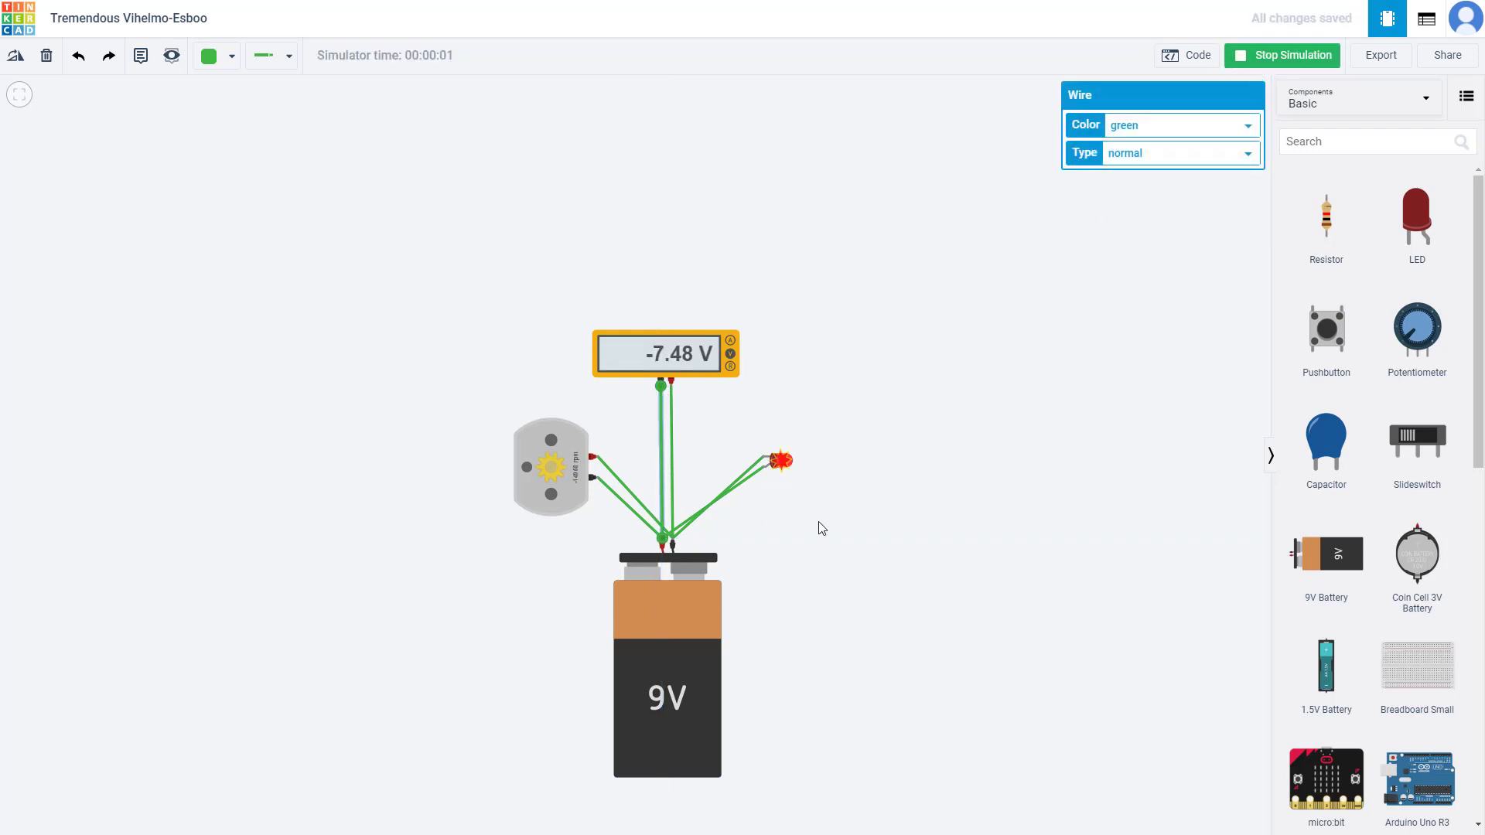
{"action": "left_click", "coordinate": [779, 459]}
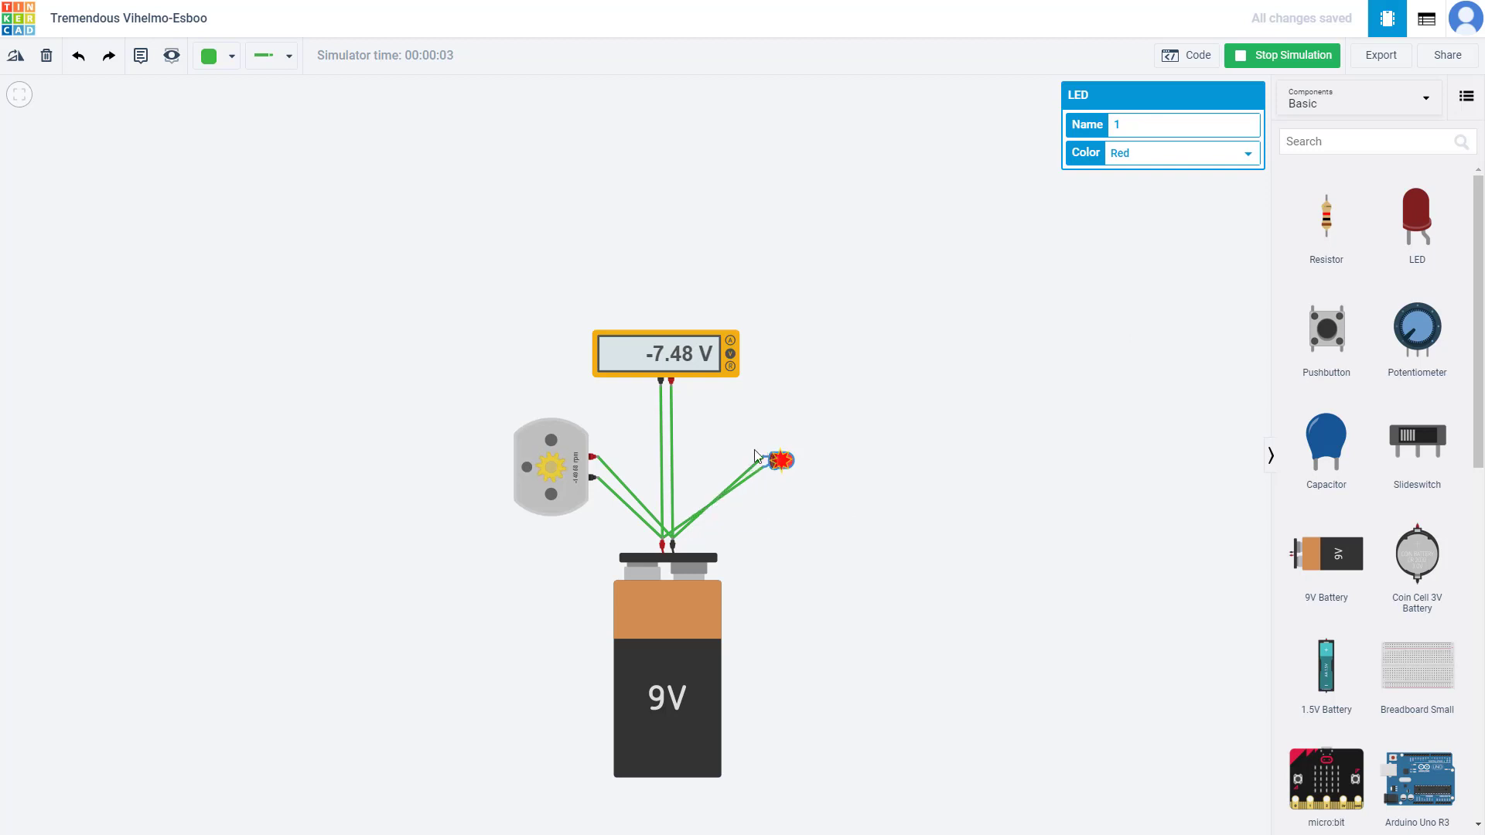
Step: Cycle the multimeter through its amperage, voltage and resistance modes during the simulation, leaving it on Amperage
{"action": "left_click", "coordinate": [690, 368]}
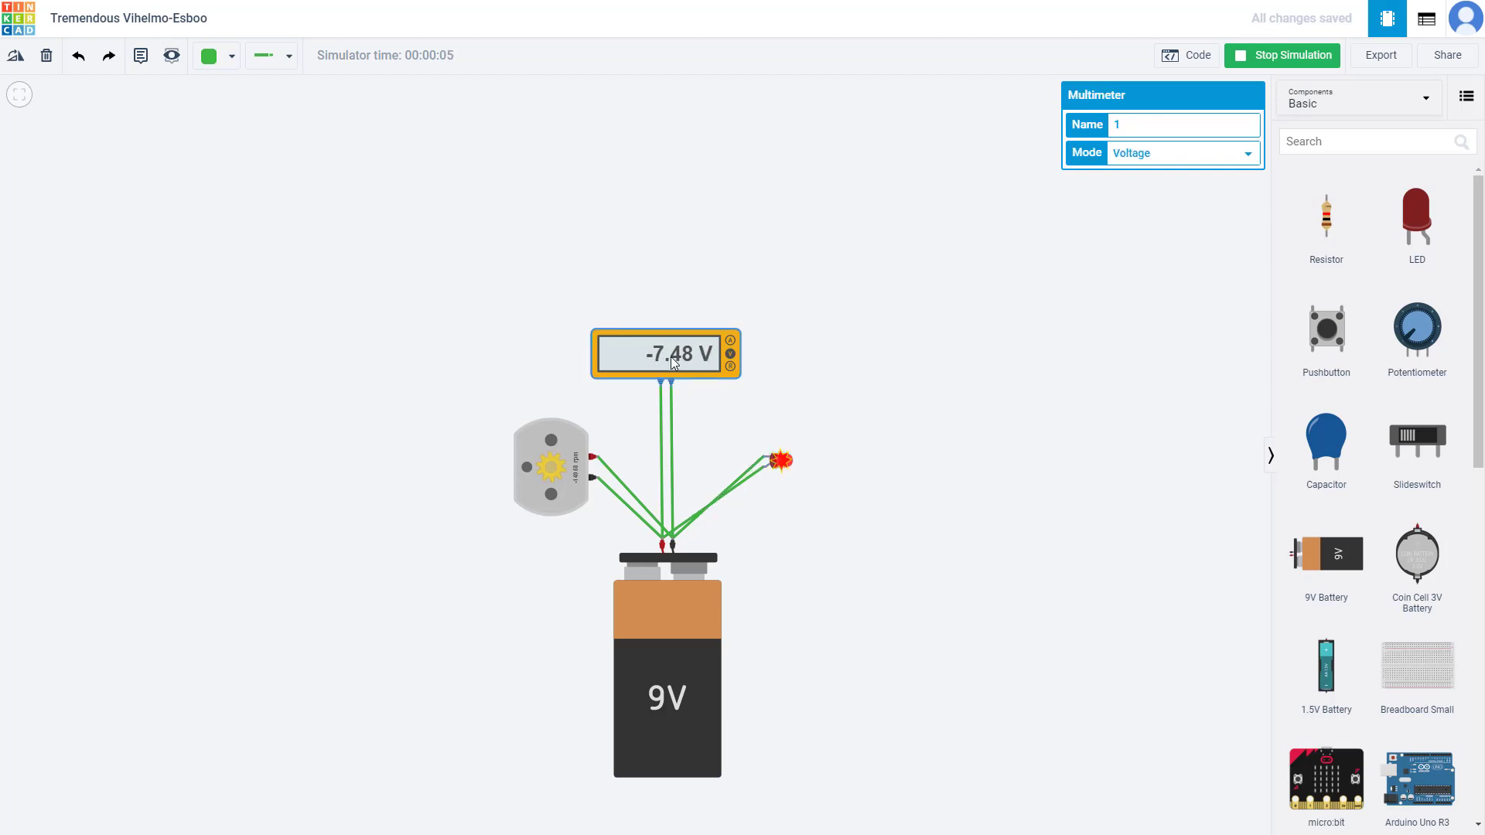
{"action": "left_click", "coordinate": [729, 340]}
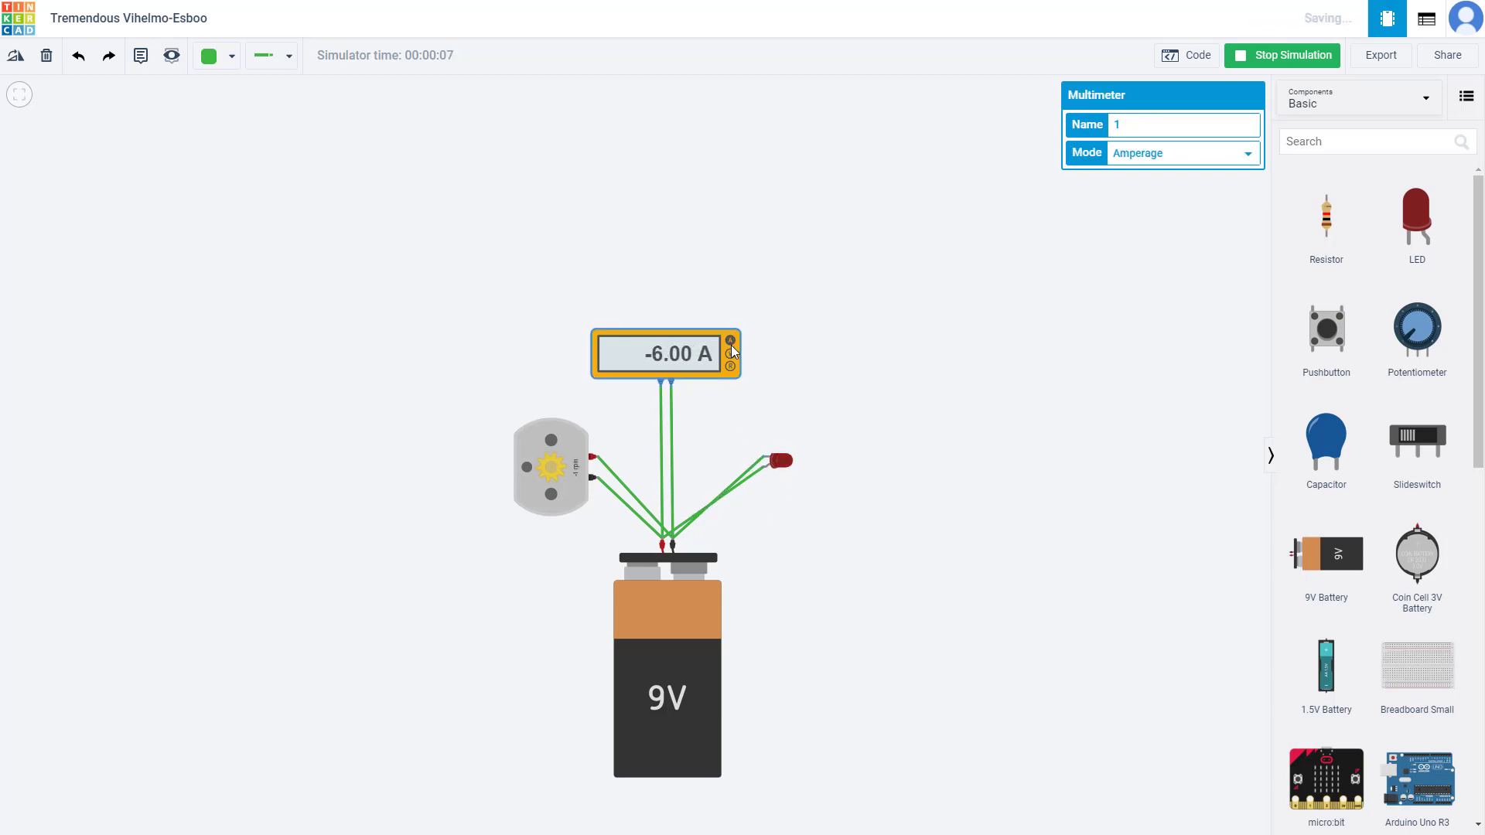
{"action": "left_click", "coordinate": [728, 353]}
{"action": "left_click", "coordinate": [729, 366]}
{"action": "left_click", "coordinate": [728, 353]}
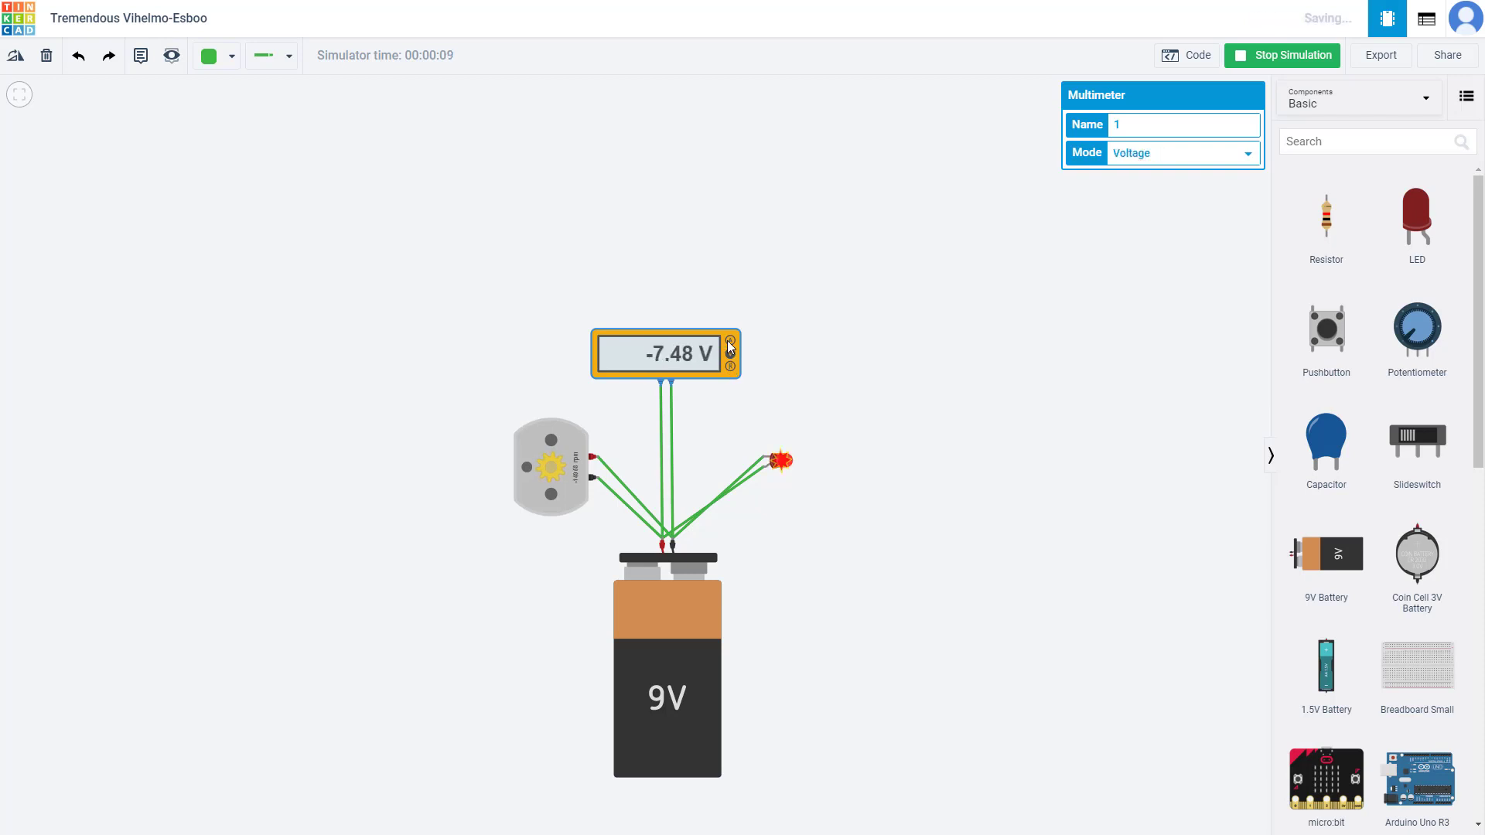
{"action": "left_click", "coordinate": [727, 341]}
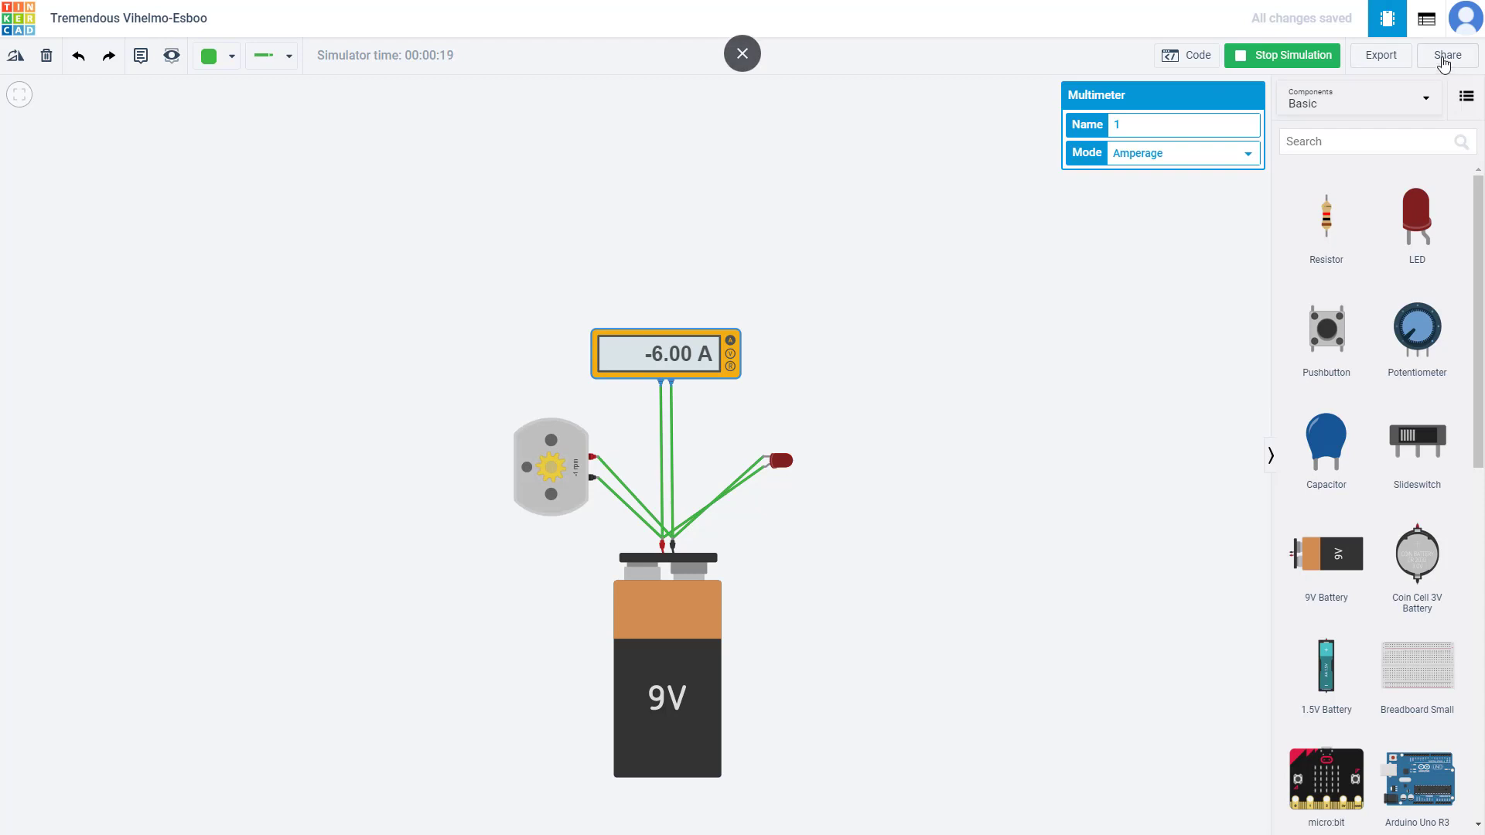
Step: Open the circuit's code editor, and view the EAGLE .BRD export option without downloading it
{"action": "left_click", "coordinate": [1178, 65]}
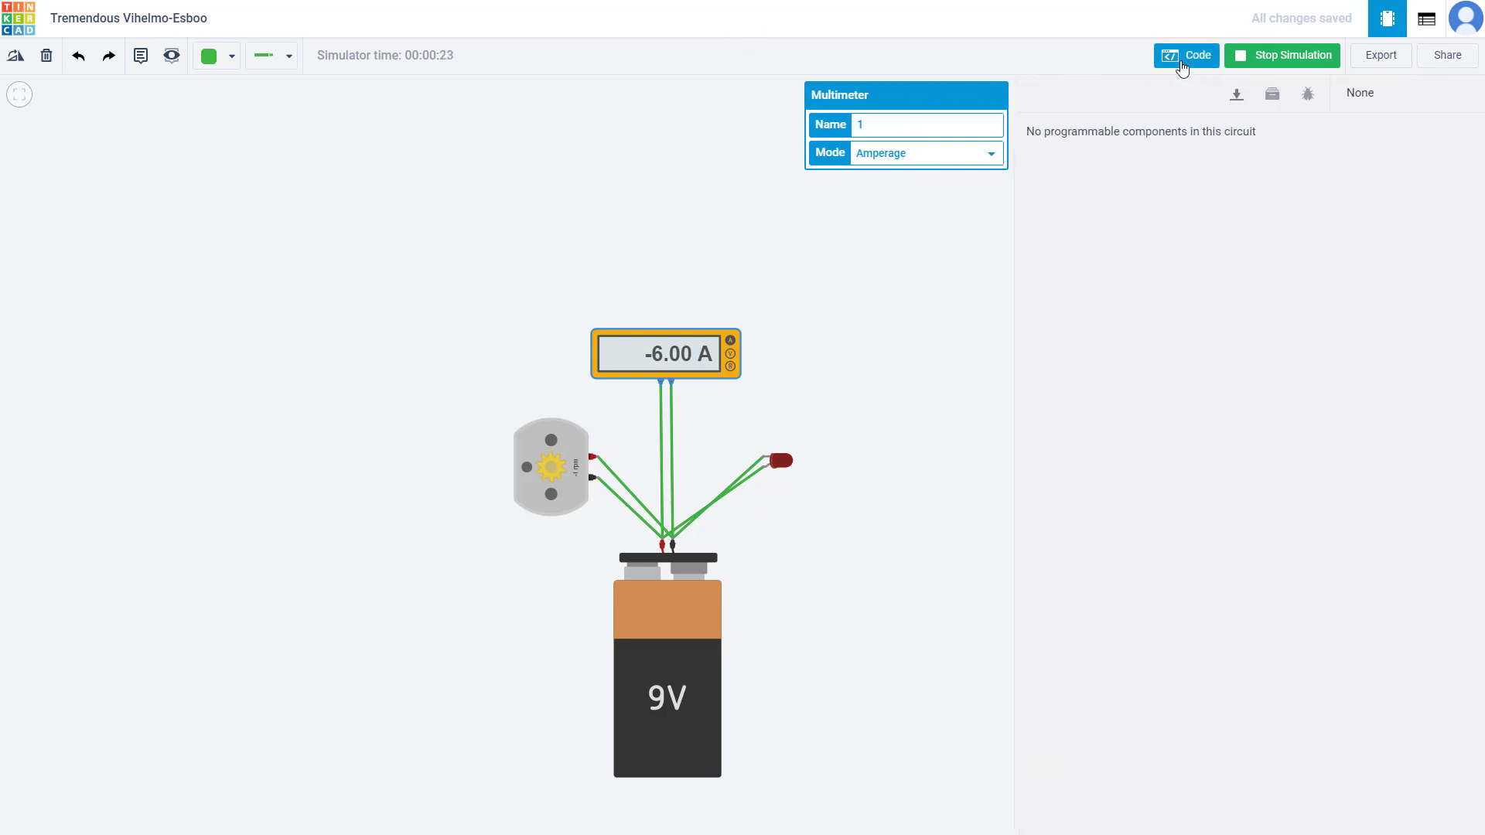
{"action": "left_click", "coordinate": [1376, 66]}
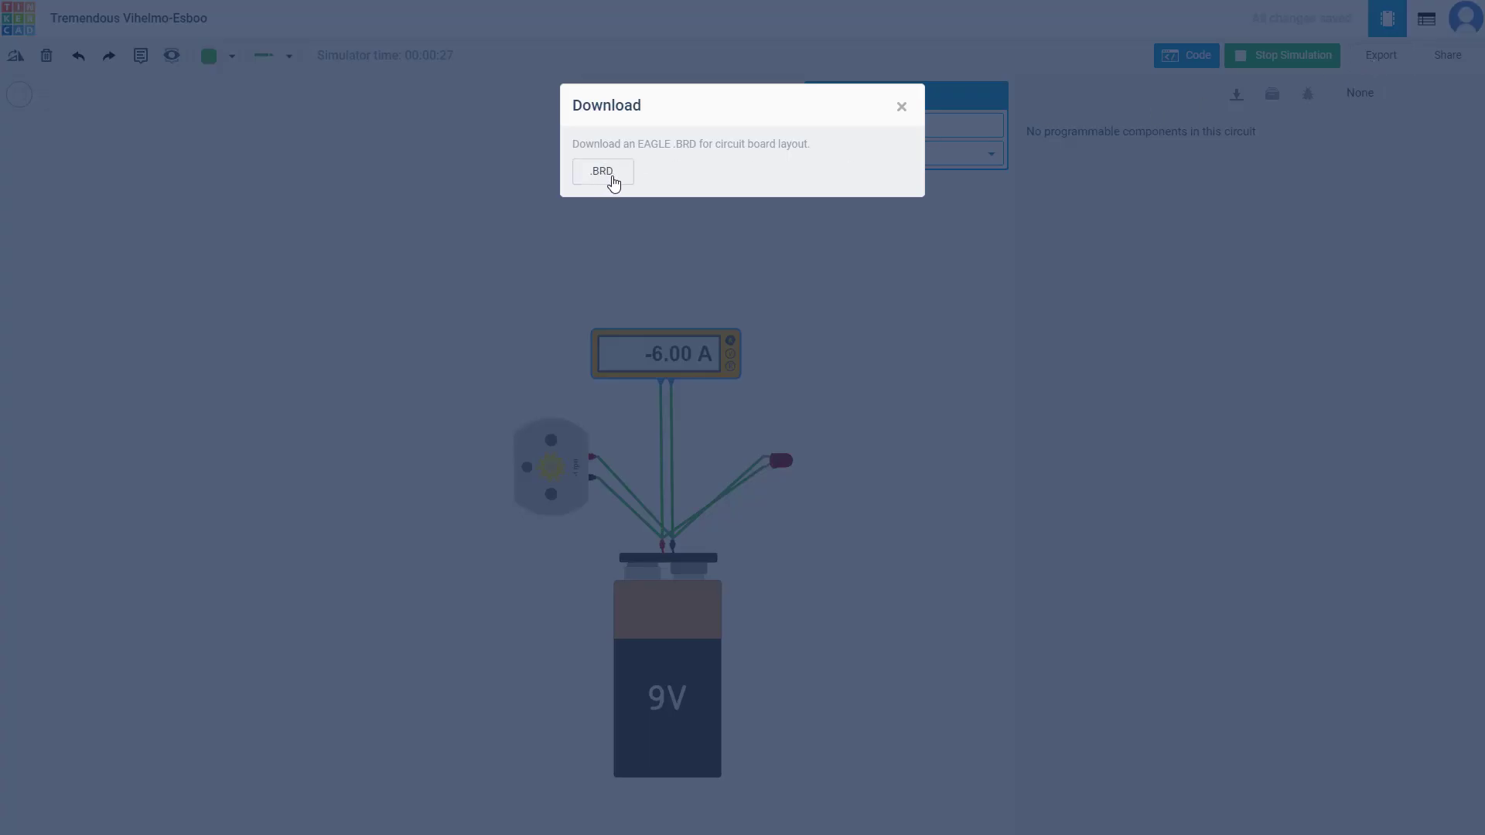
{"action": "left_click", "coordinate": [901, 107]}
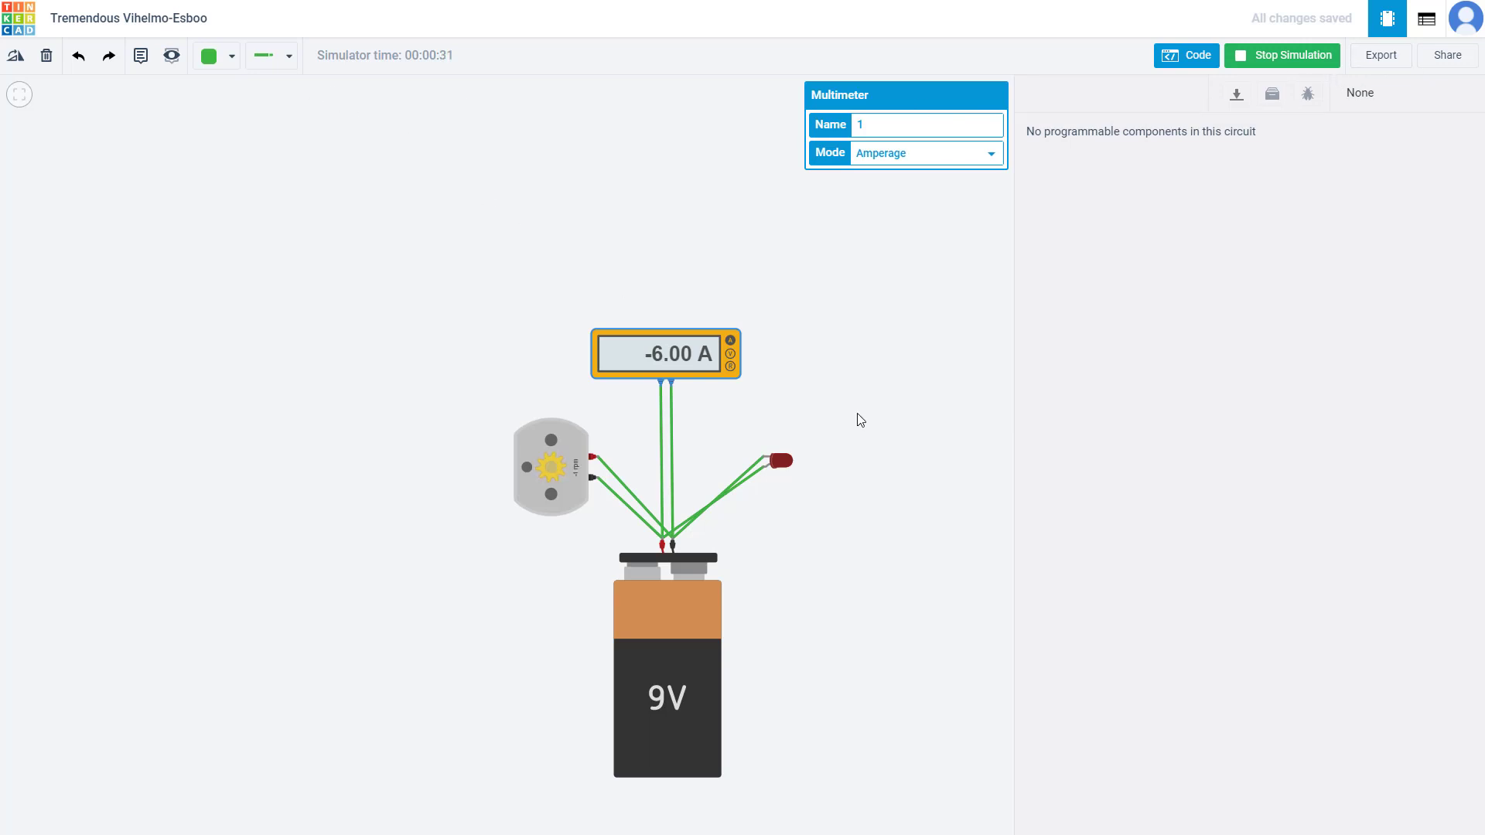
Step: Set the LED's color to Orange
{"action": "left_click", "coordinate": [783, 462]}
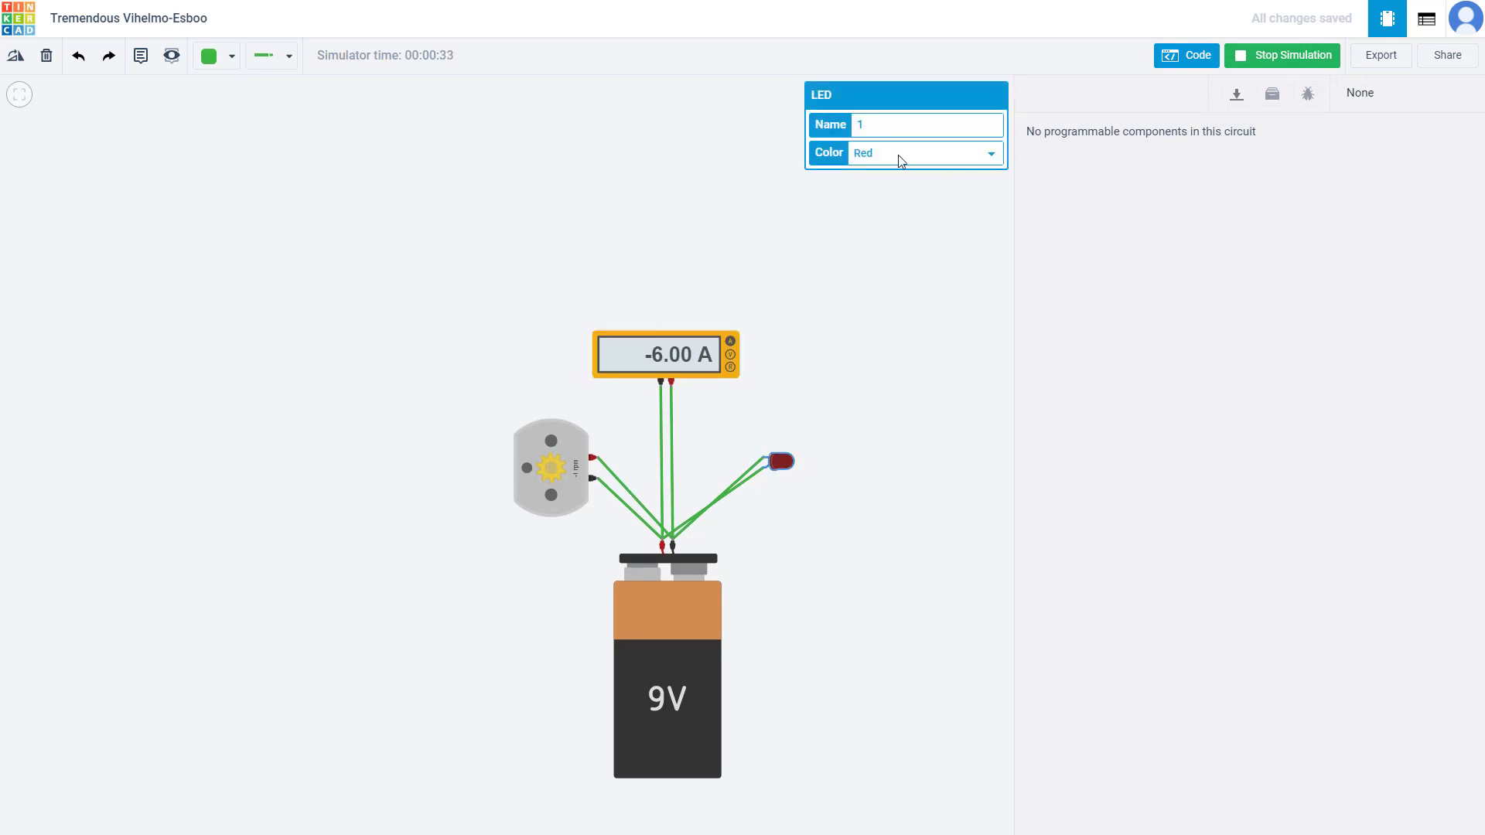
{"action": "left_click", "coordinate": [901, 160]}
{"action": "left_click", "coordinate": [913, 203]}
{"action": "left_click", "coordinate": [882, 341]}
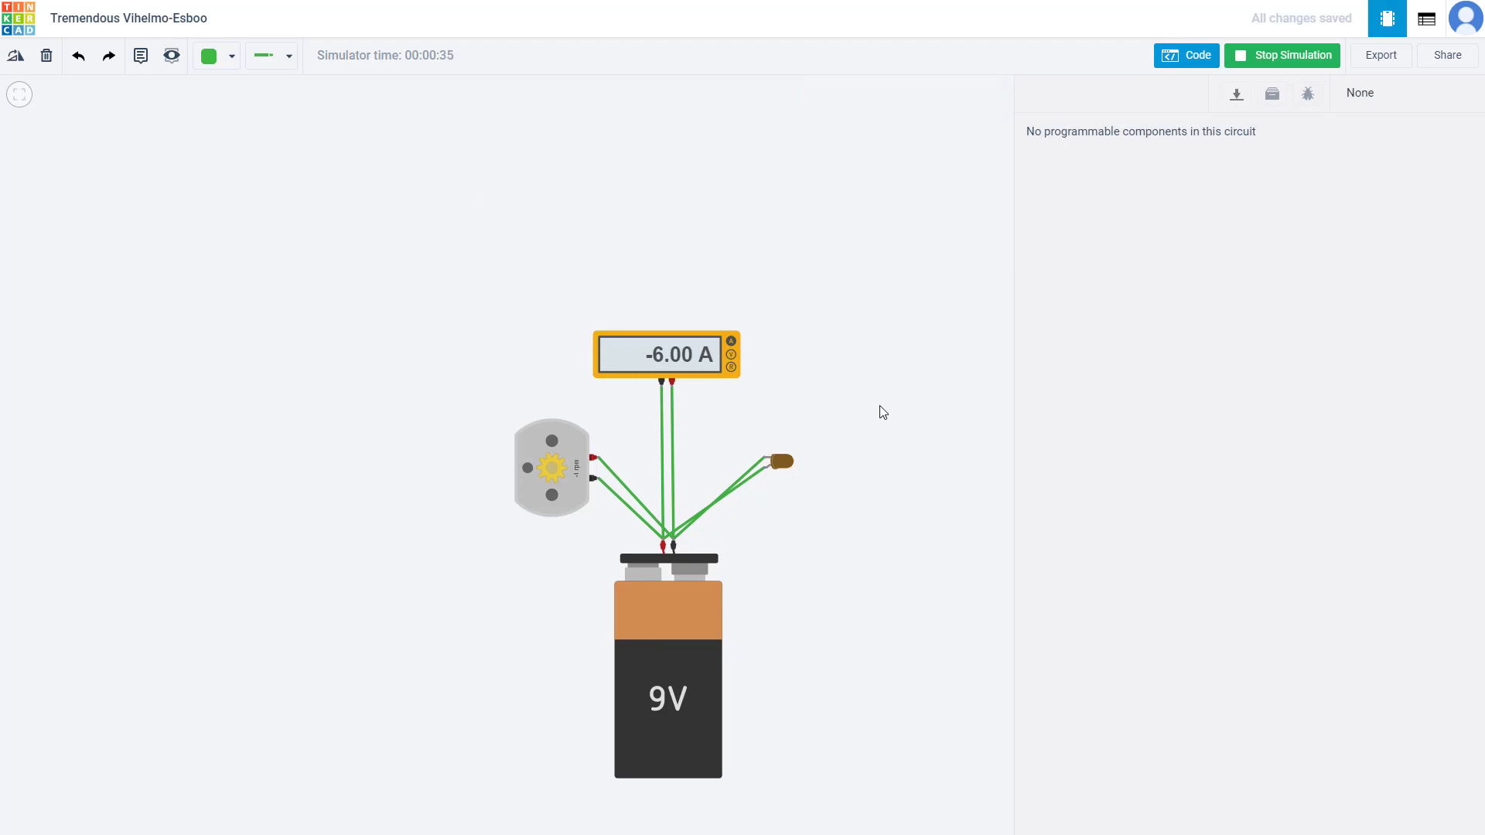
Step: Set the LED's color to Green and stop the simulation
{"action": "left_click", "coordinate": [785, 464]}
{"action": "left_click", "coordinate": [898, 154]}
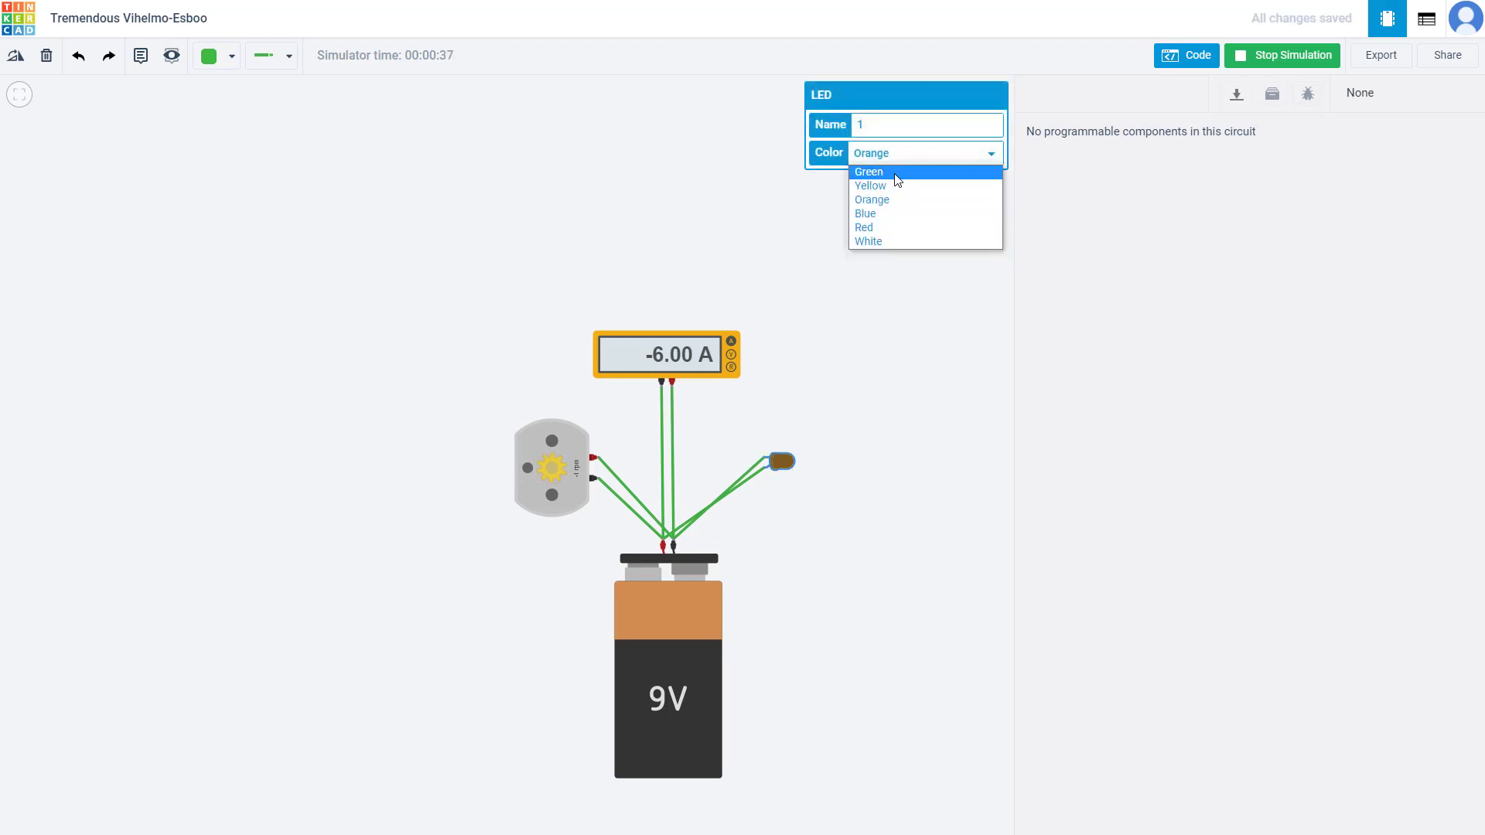
{"action": "left_click", "coordinate": [896, 190]}
{"action": "left_click", "coordinate": [871, 503]}
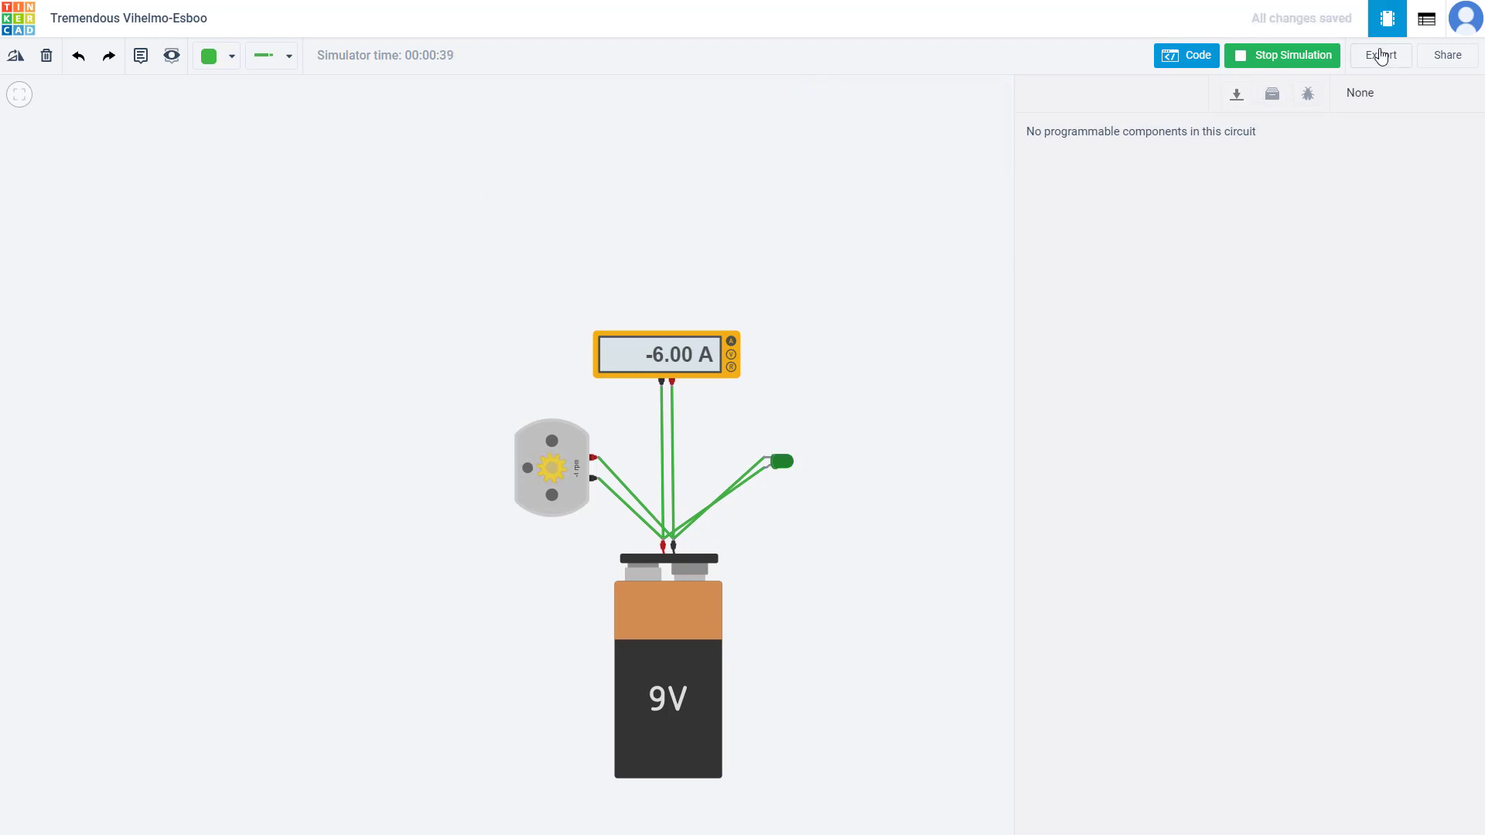
{"action": "left_click", "coordinate": [1271, 62]}
{"action": "left_click", "coordinate": [1272, 62]}
{"action": "left_click", "coordinate": [1284, 57]}
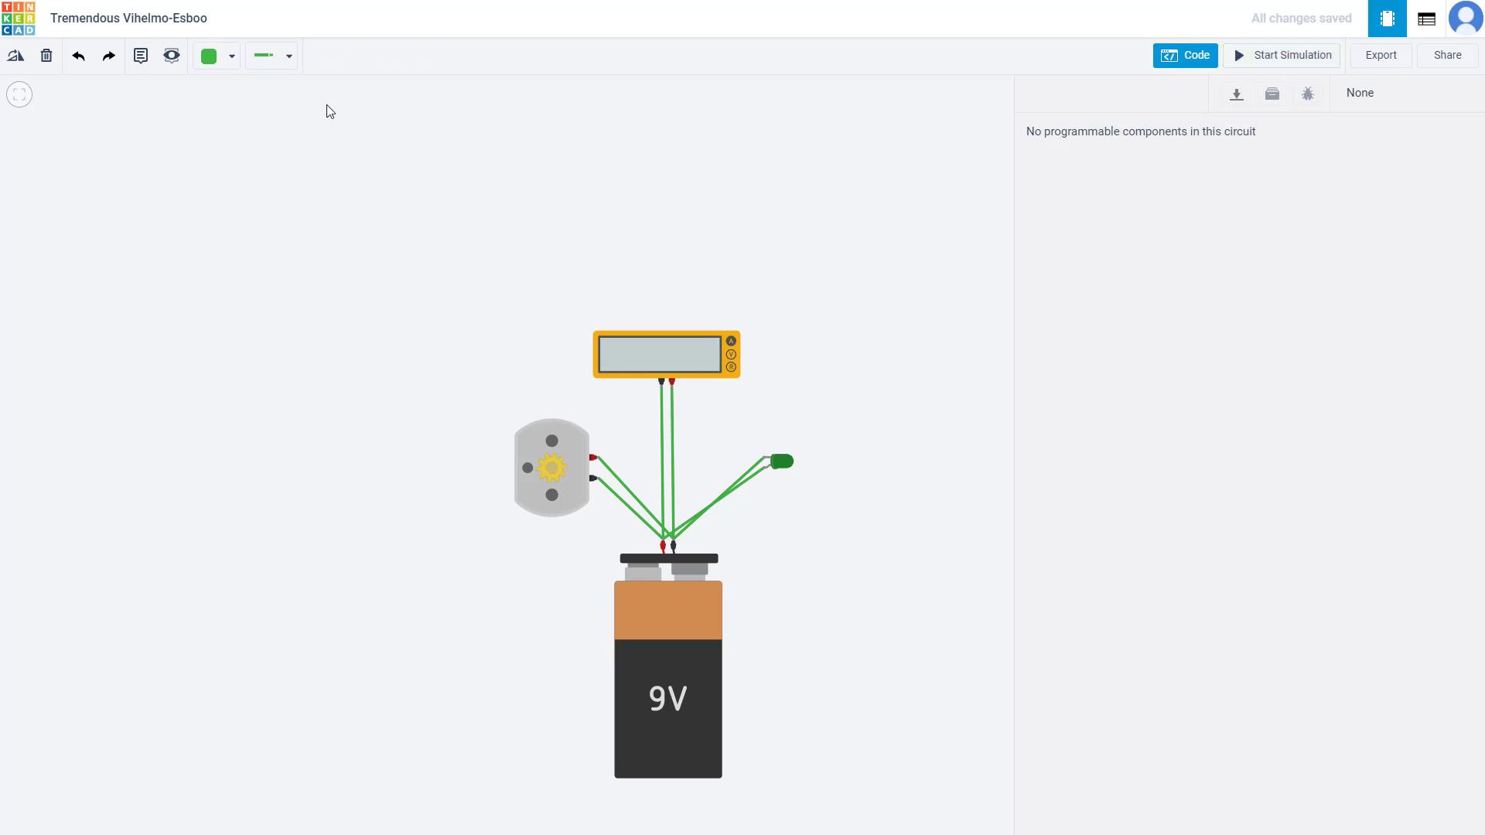
Step: Set the wire type to Hookup and delete the wire between the motor's red terminal and the battery's negative terminal
{"action": "left_click", "coordinate": [284, 57]}
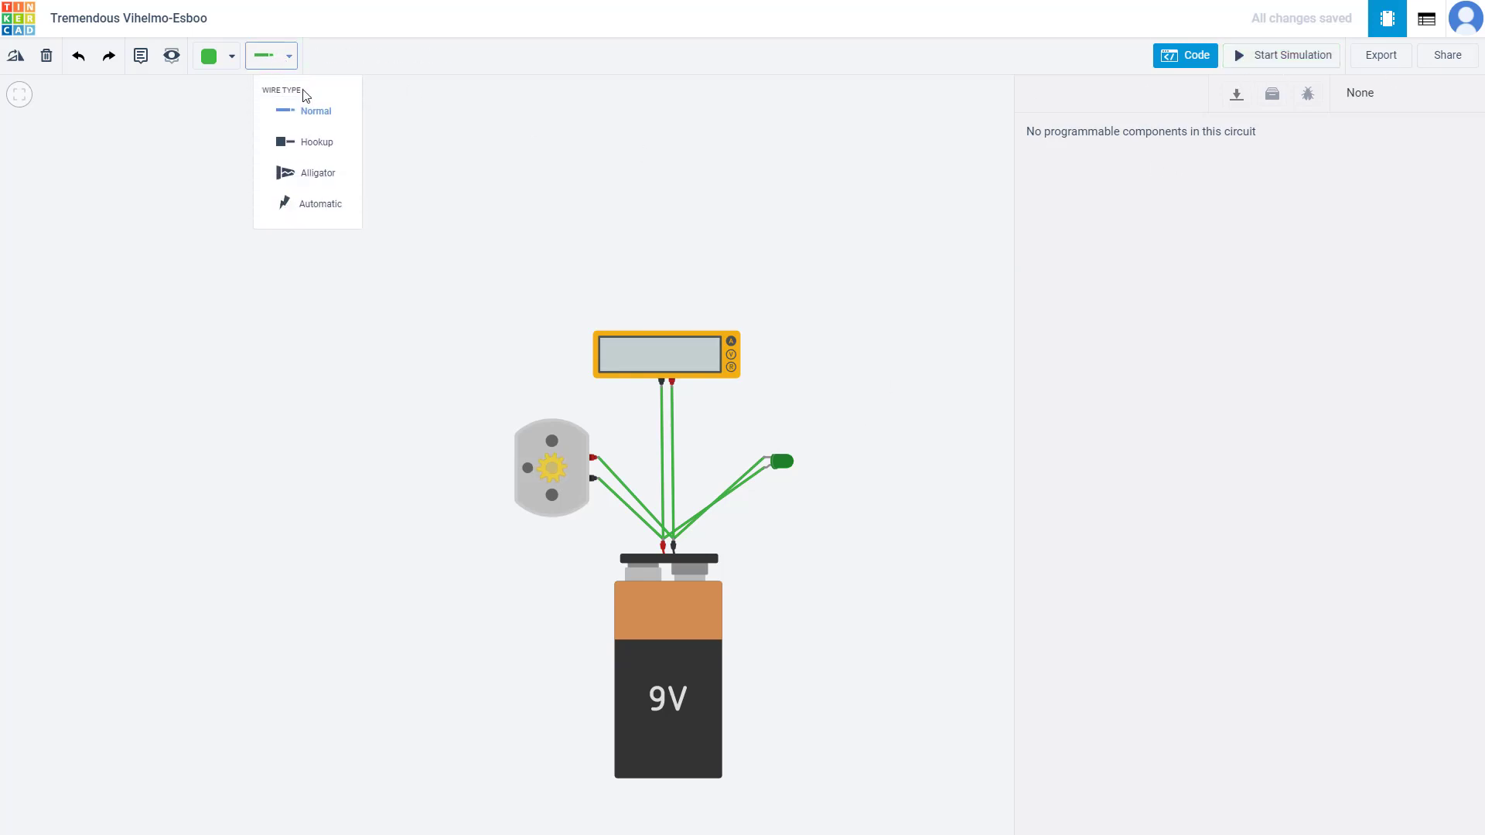
{"action": "left_click", "coordinate": [328, 157]}
{"action": "left_click", "coordinate": [606, 469]}
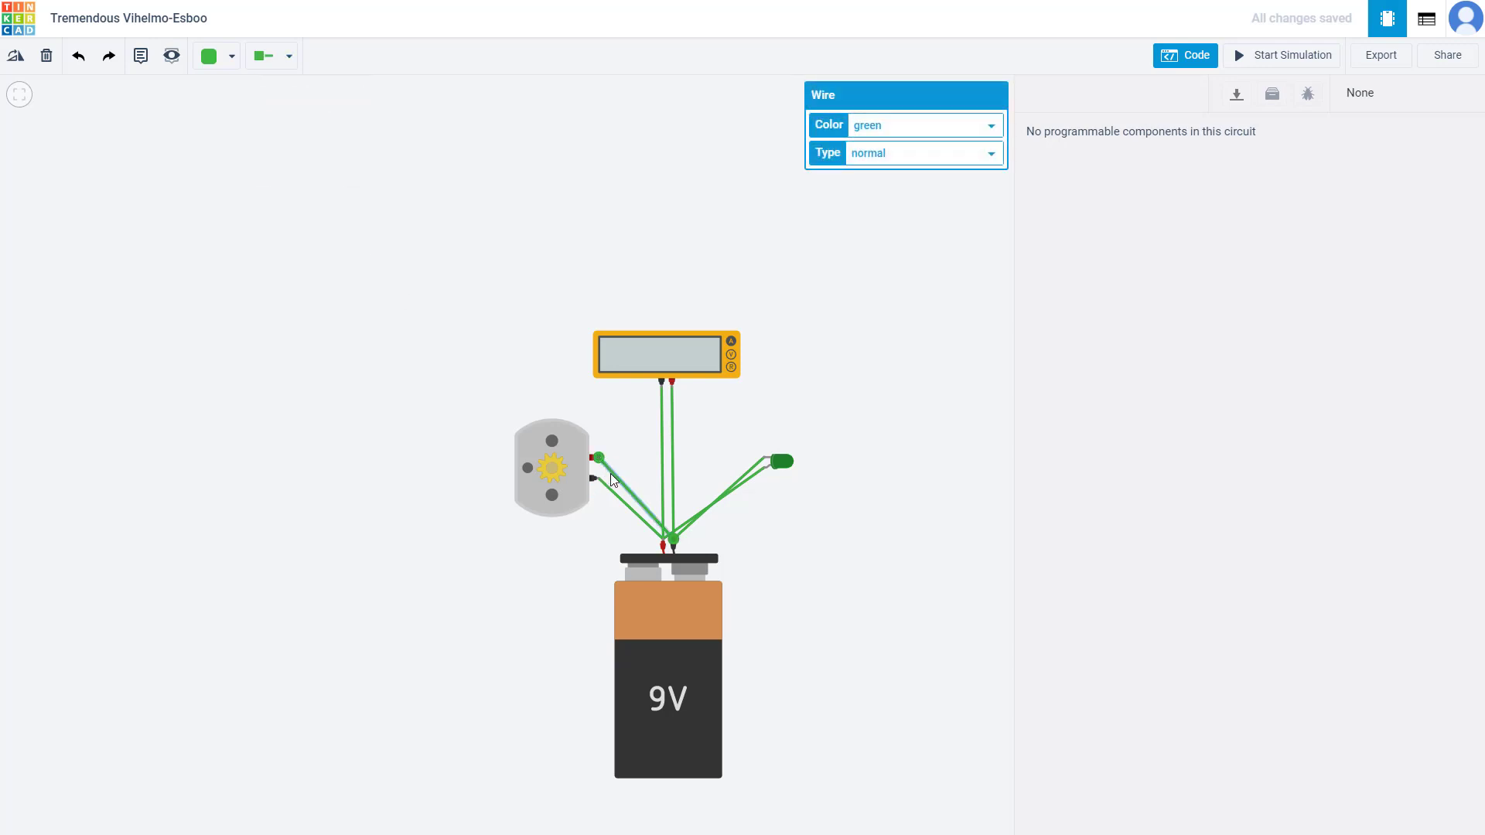
{"action": "key", "text": "Delete"}
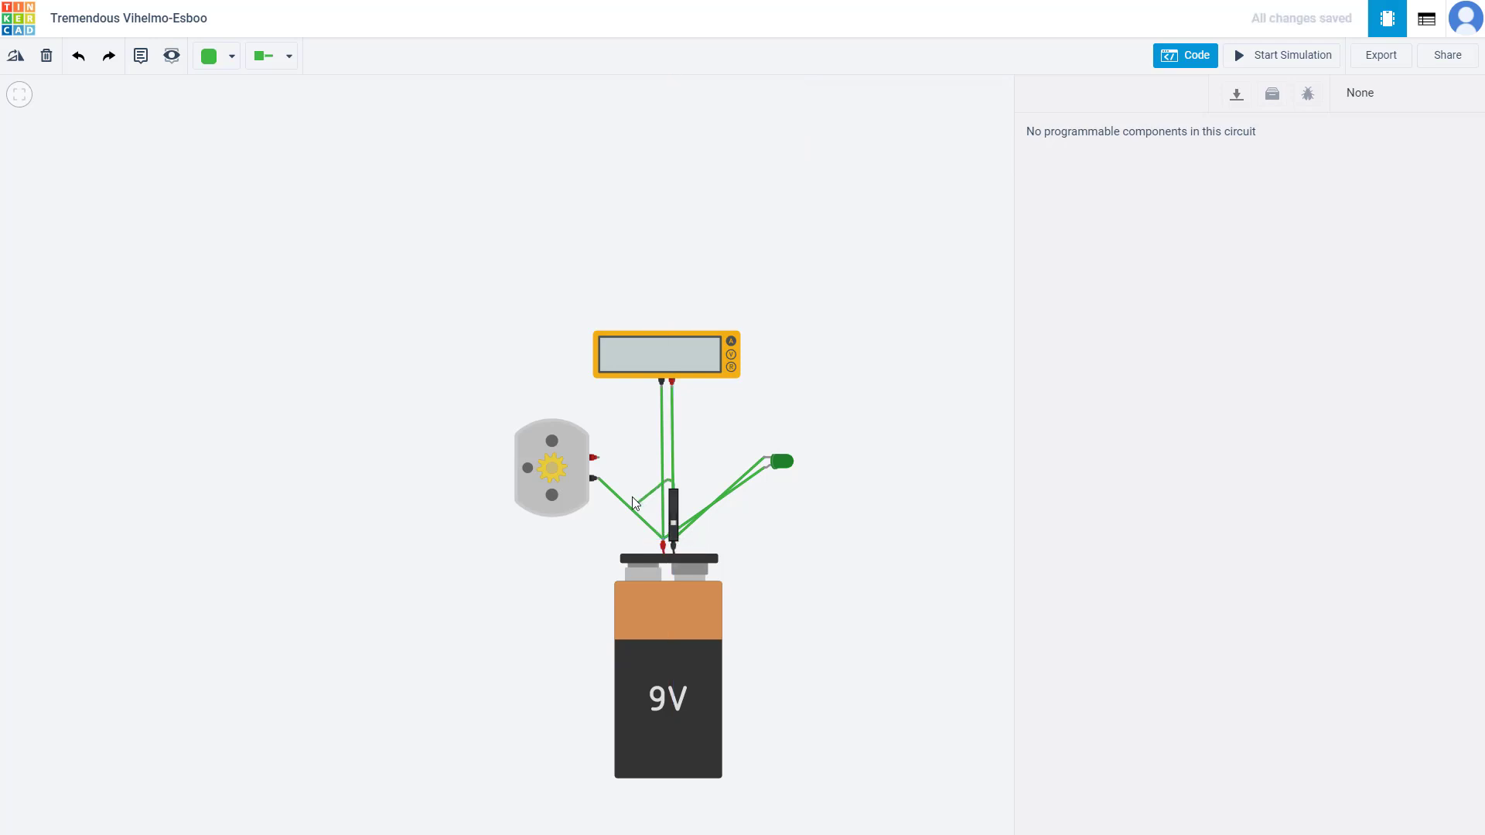
Step: Connect the battery's negative terminal to the motor's red terminal with a hookup wire, and briefly simulate the circuit
{"action": "left_click", "coordinate": [598, 460]}
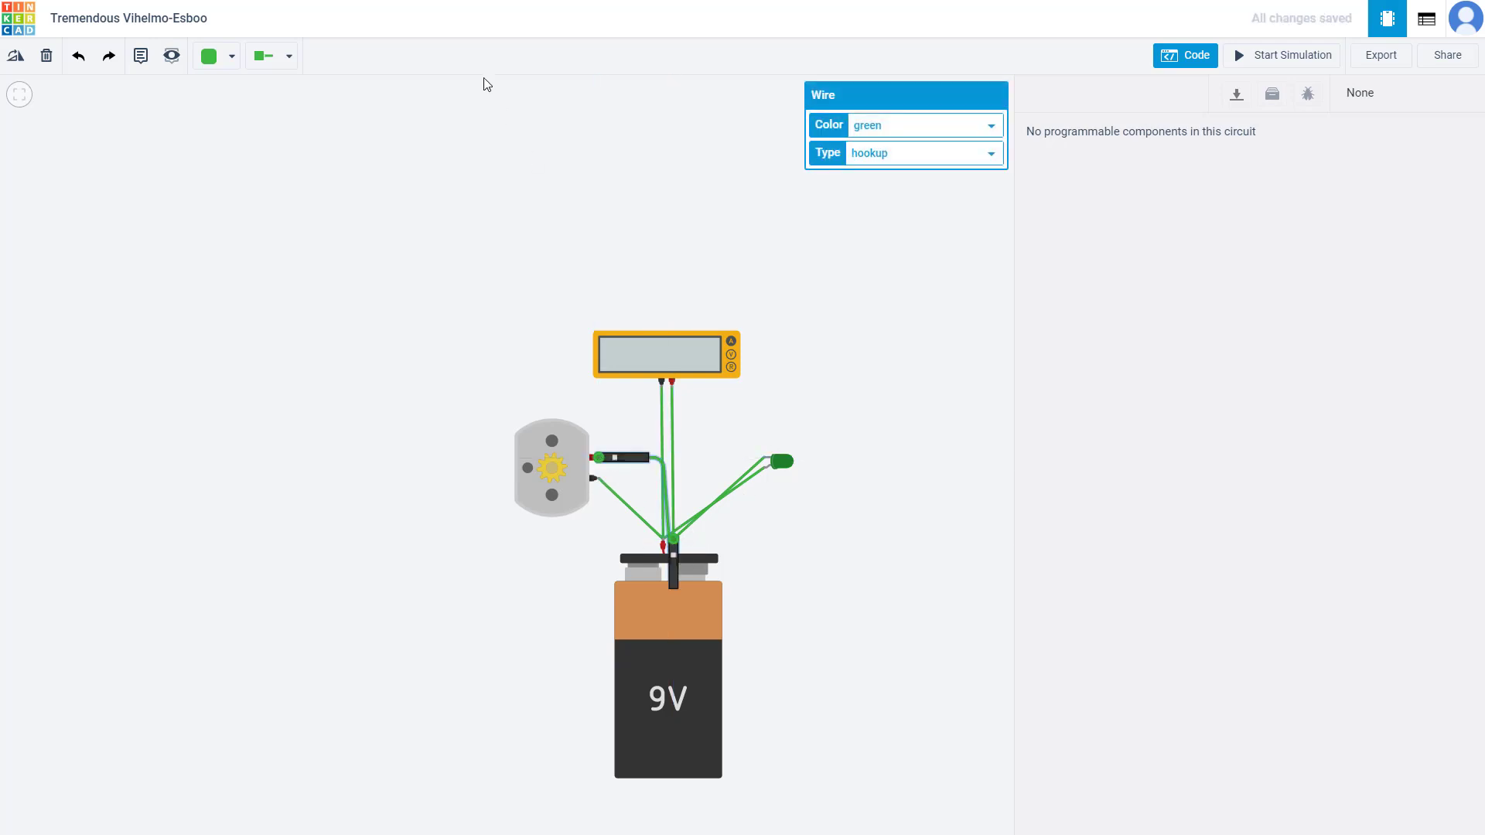
{"action": "left_click", "coordinate": [1310, 54]}
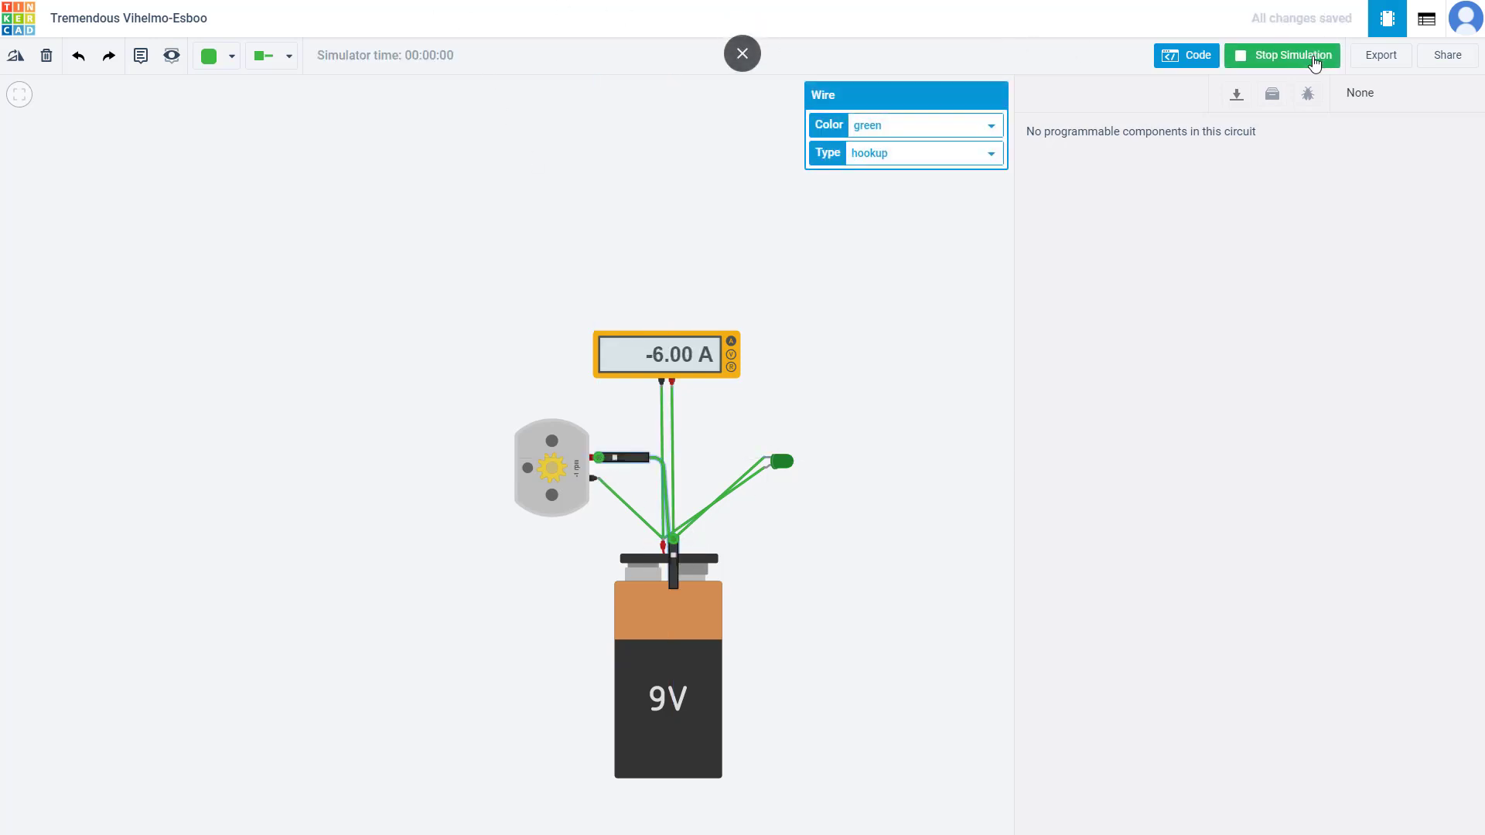
{"action": "left_click", "coordinate": [1310, 55]}
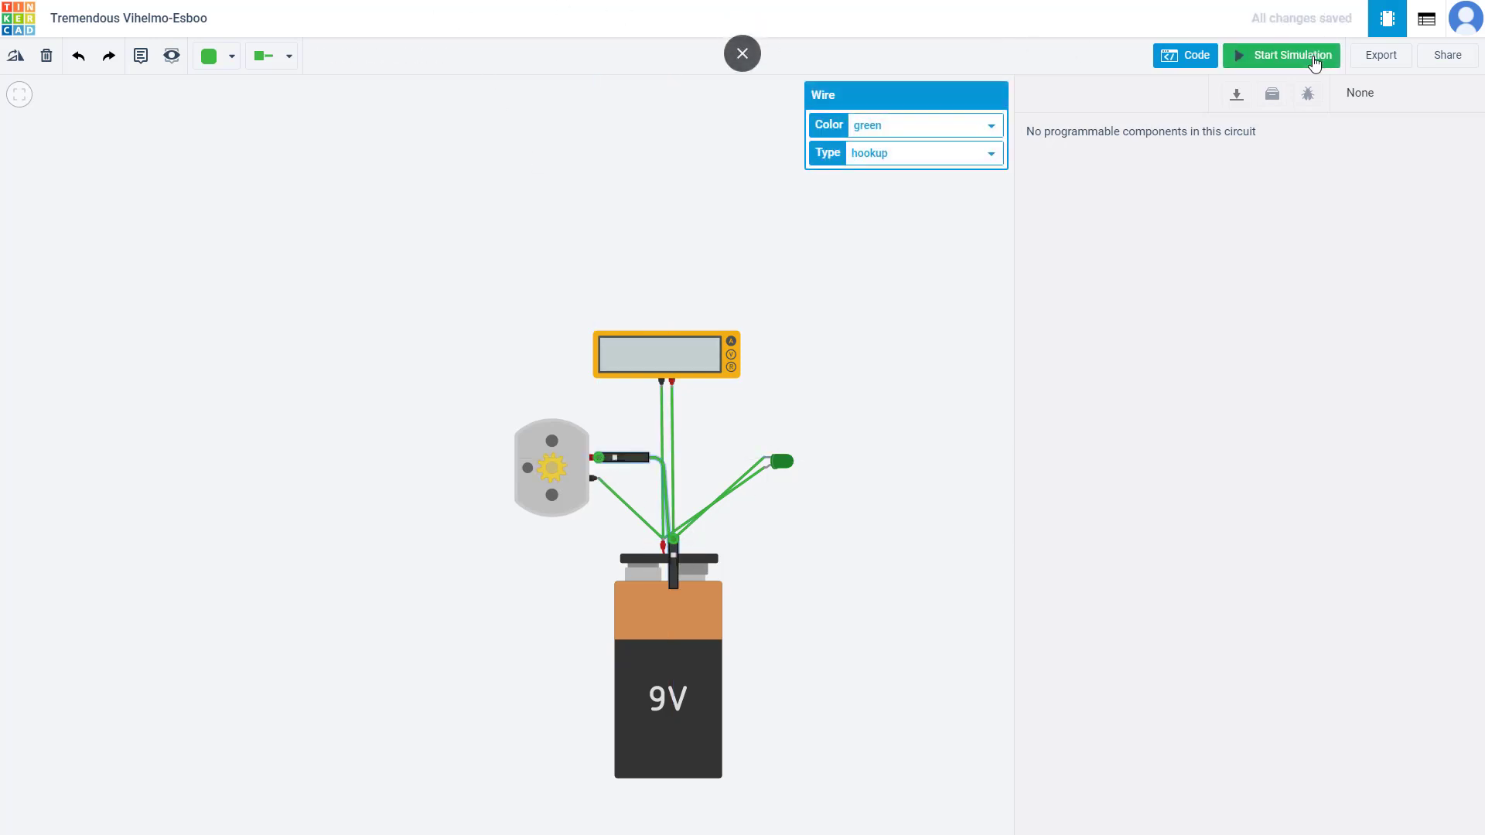
Step: Delete the hookup wire between the motor and the battery
{"action": "left_click", "coordinate": [627, 463]}
{"action": "left_click", "coordinate": [623, 461]}
{"action": "key", "text": "Delete"}
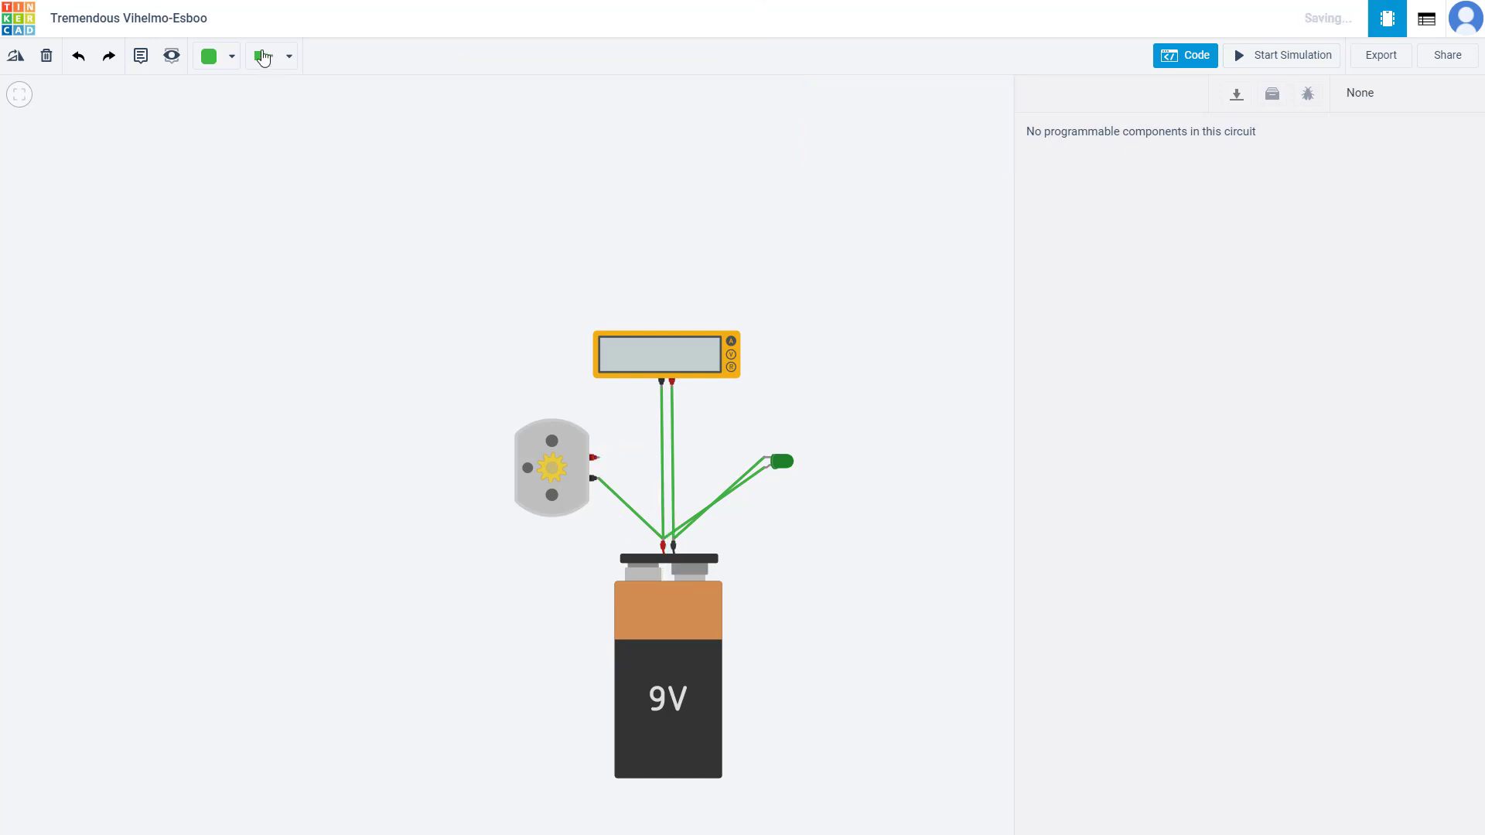
Step: Place an empty annotation in the free space above the DC motor and delete it again
{"action": "left_click", "coordinate": [143, 66]}
{"action": "left_click", "coordinate": [473, 356]}
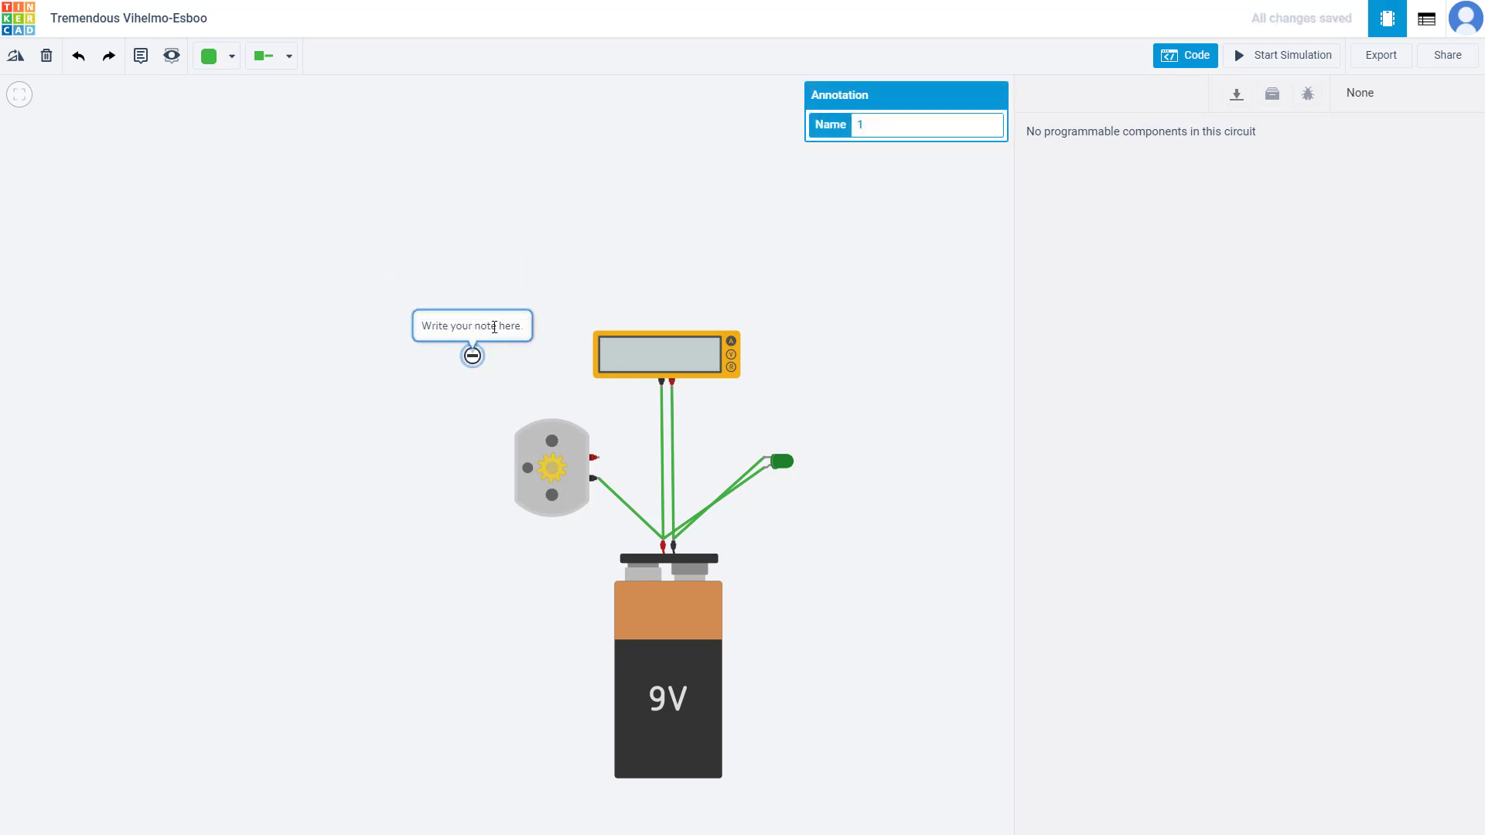
{"action": "left_click", "coordinate": [500, 361]}
{"action": "left_click", "coordinate": [469, 360]}
{"action": "key", "text": "Delete"}
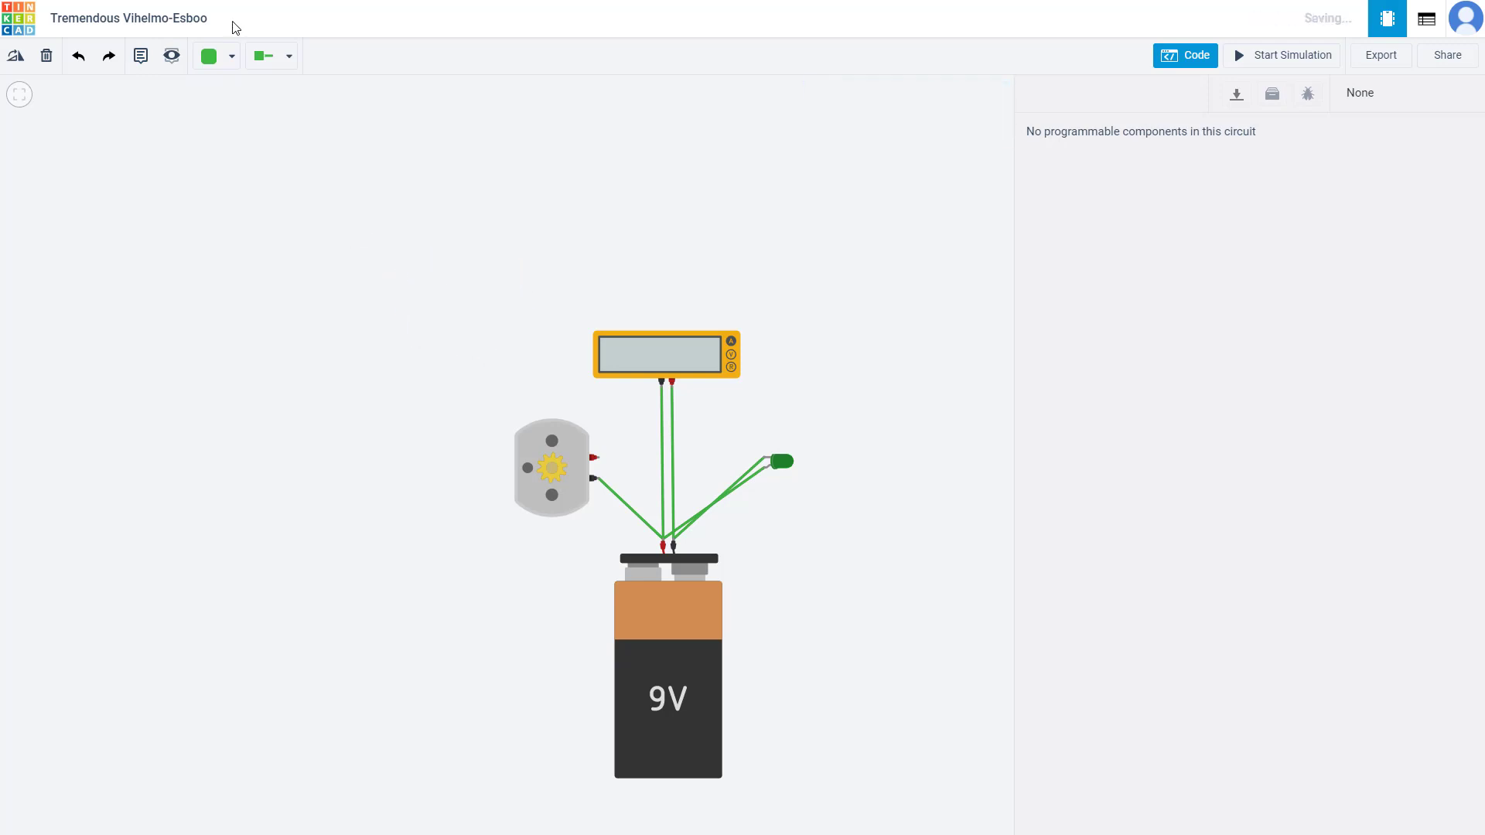
Step: Toggle the visibility of the annotations off and on, selecting the DC motor in between
{"action": "left_click", "coordinate": [170, 58]}
{"action": "left_click", "coordinate": [578, 480]}
{"action": "left_click", "coordinate": [170, 62]}
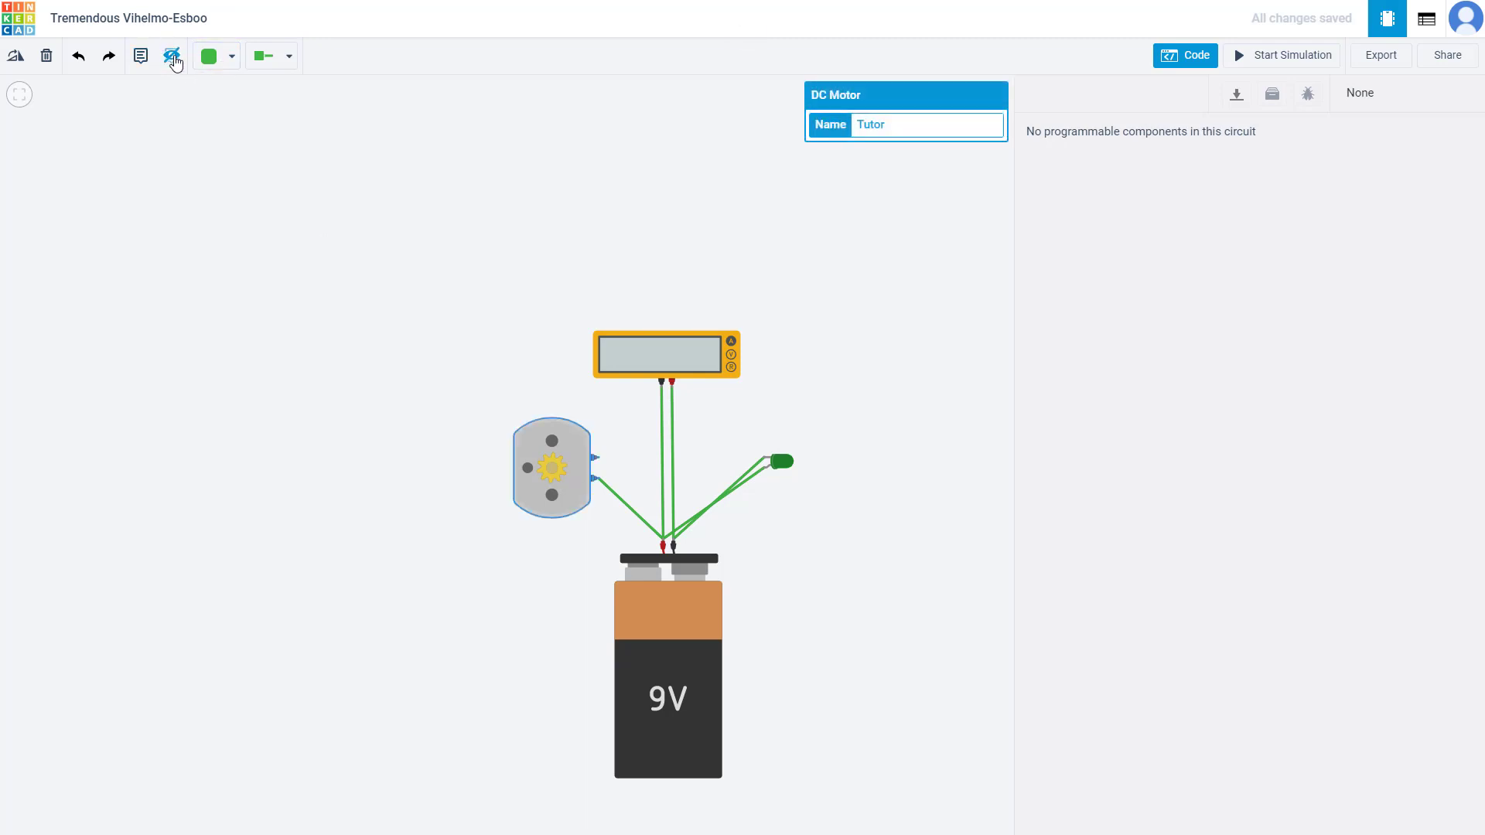
{"action": "left_click", "coordinate": [171, 68]}
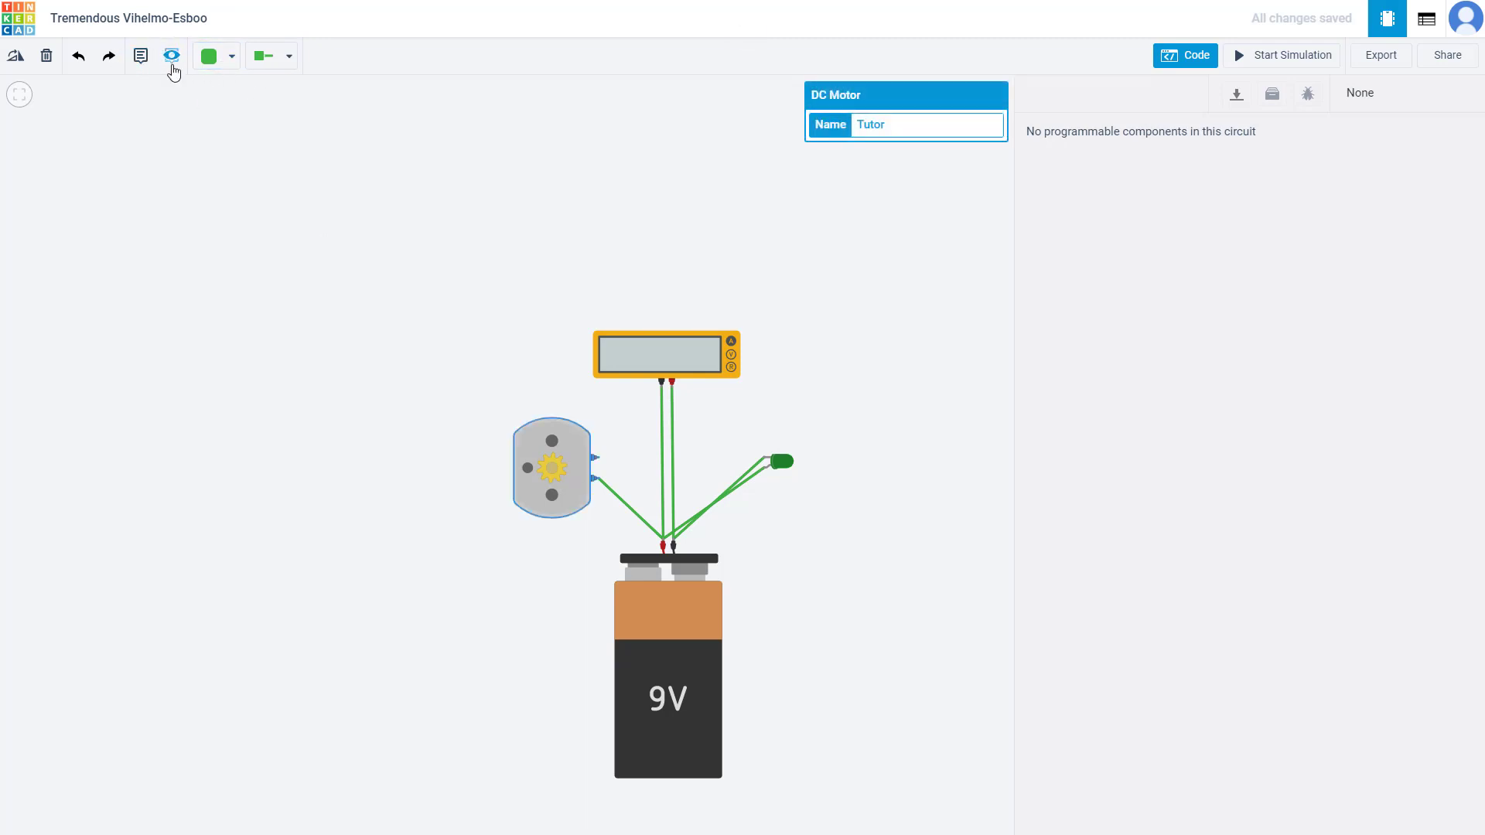